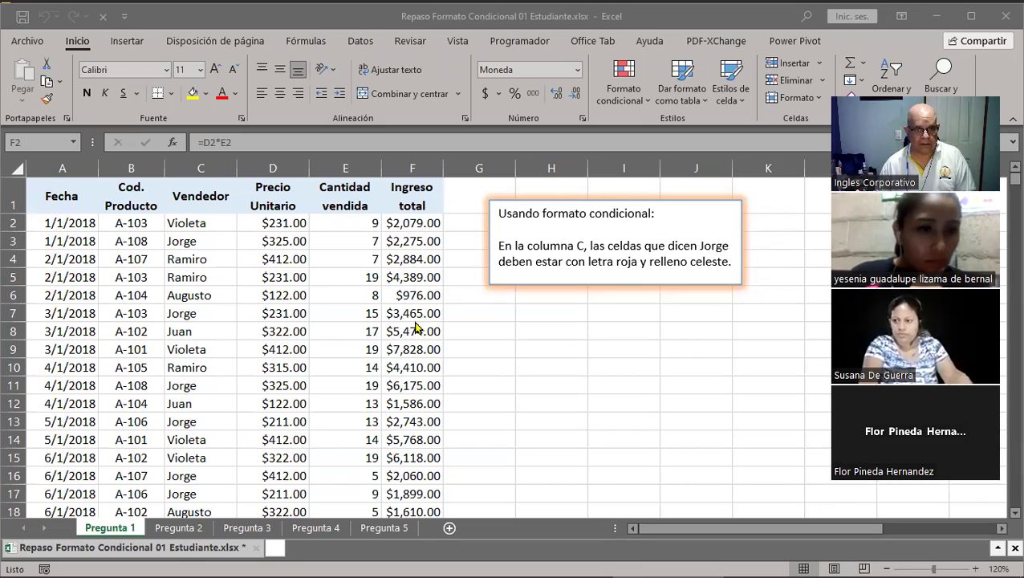
Step: Select cell D9 to view its BUSCARV formula, then bring up the Windows Start menu
click(262, 345)
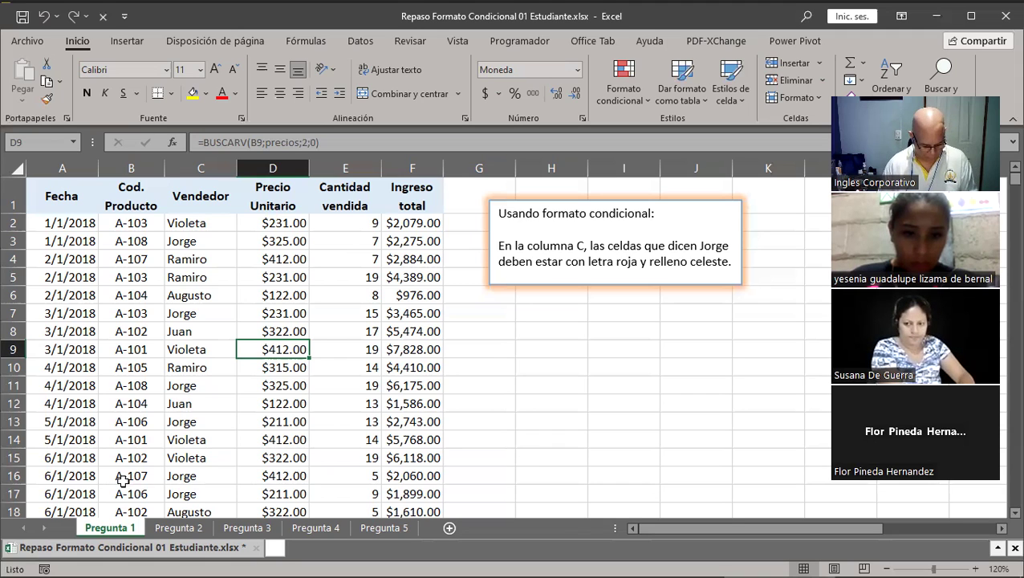
key(super)
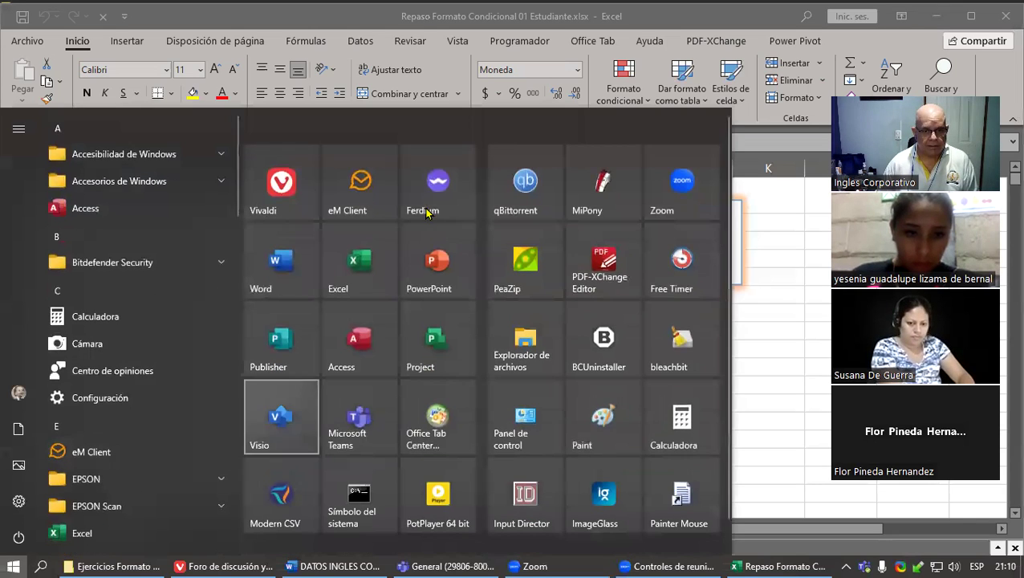
Step: Launch the Painter Mouse highlighter and minimize its settings window
click(694, 501)
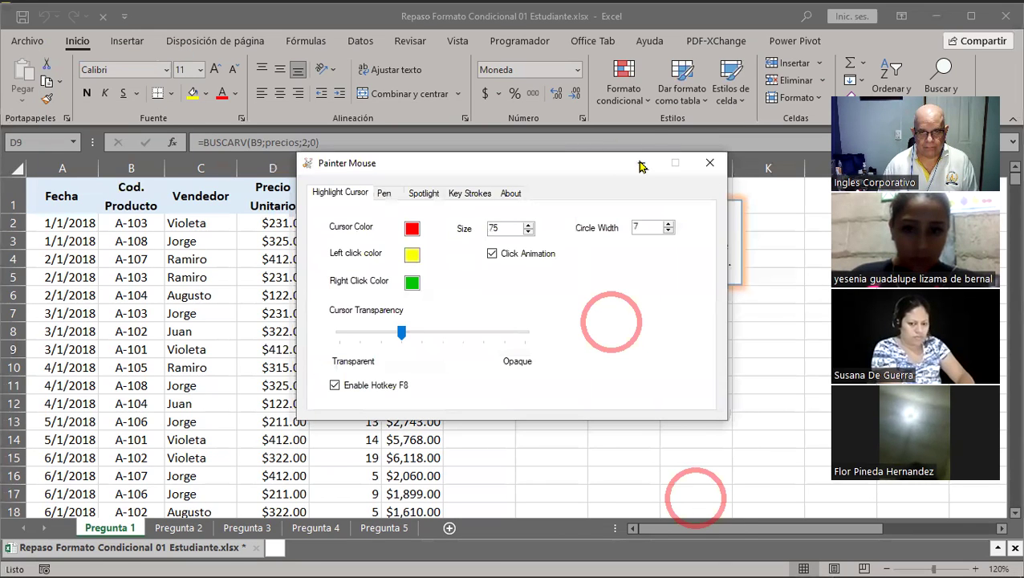
click(640, 165)
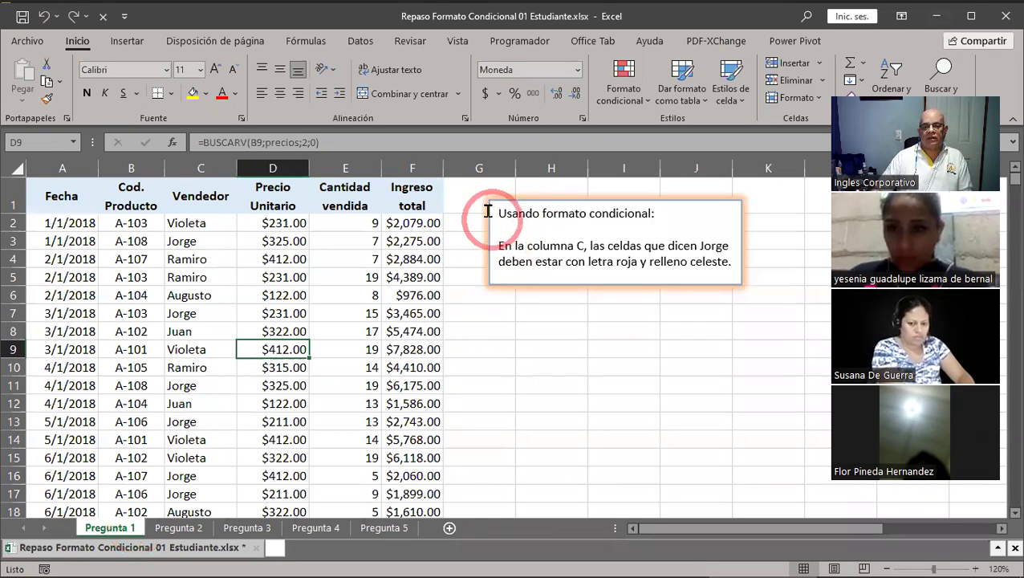
Step: Highlight the first instruction line, then zoom the sheet in to 140%
drag(498, 212, 673, 223)
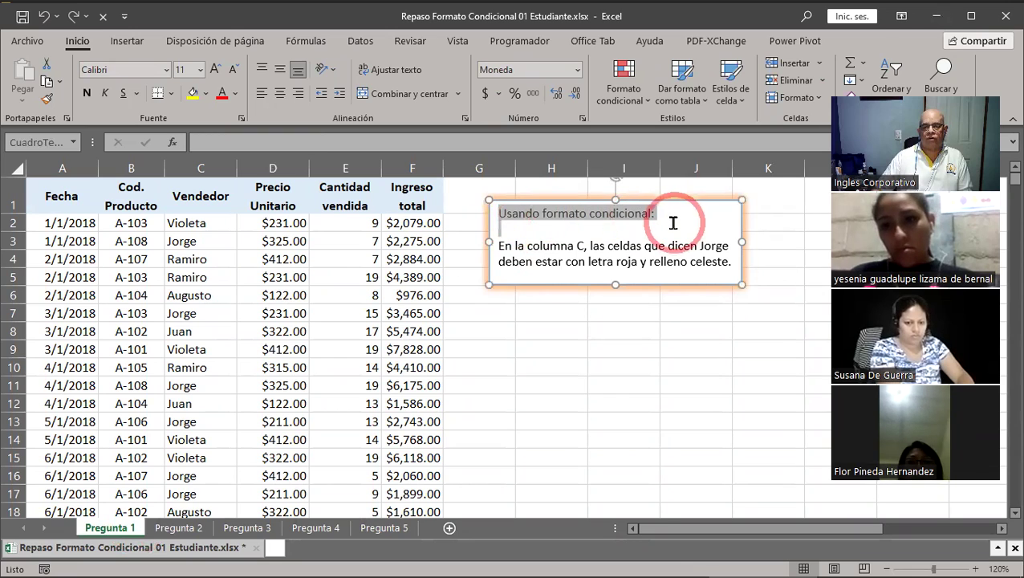
click(706, 284)
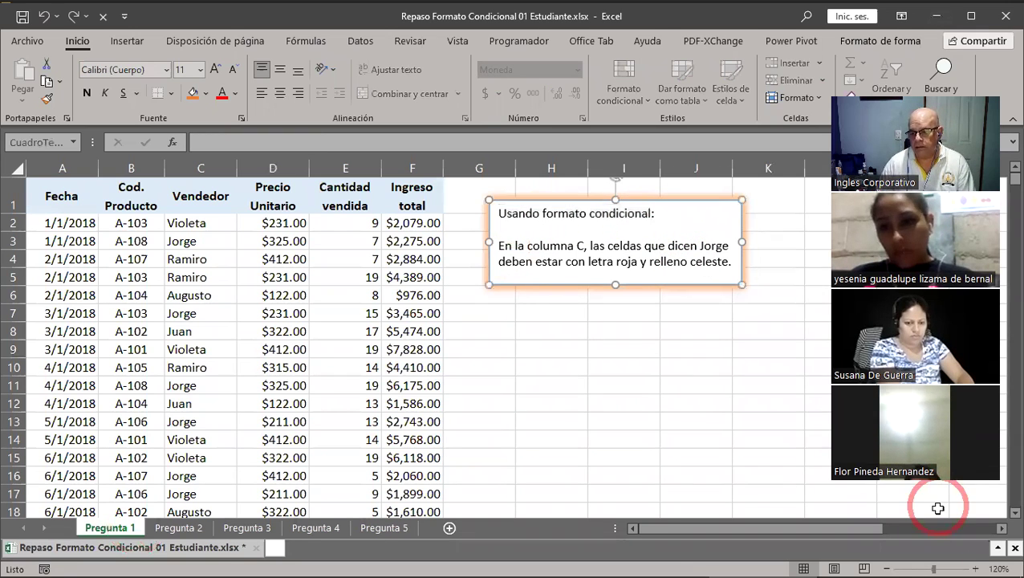
click(970, 565)
click(971, 565)
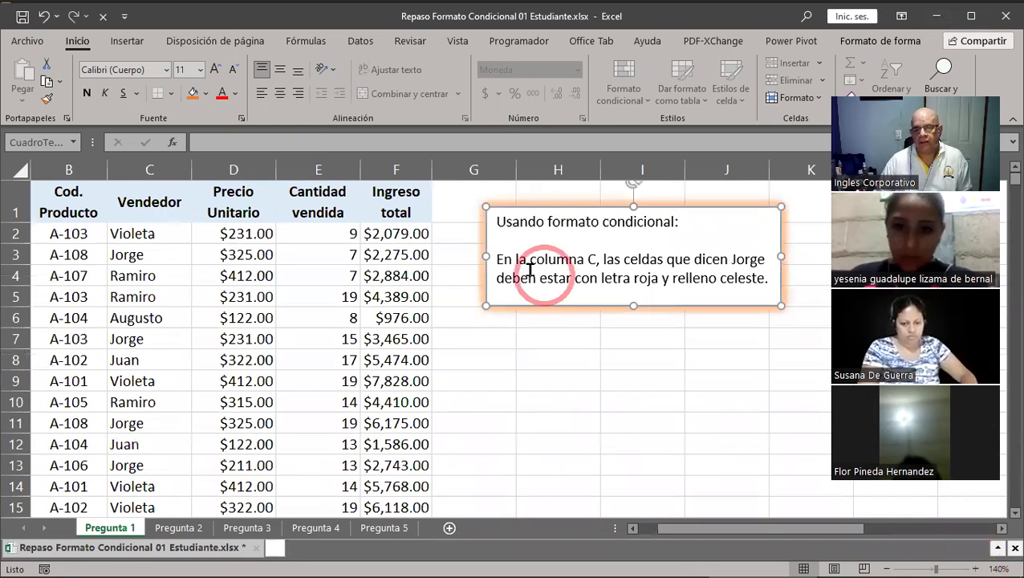
Step: Highlight the column C instruction text and then the word Jorge
drag(497, 259, 757, 262)
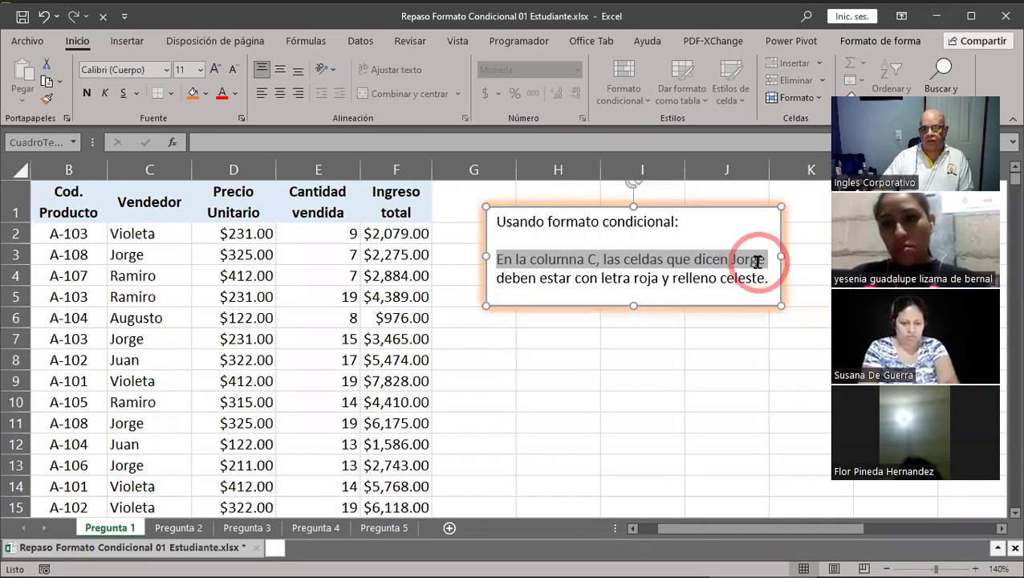
drag(757, 262, 766, 277)
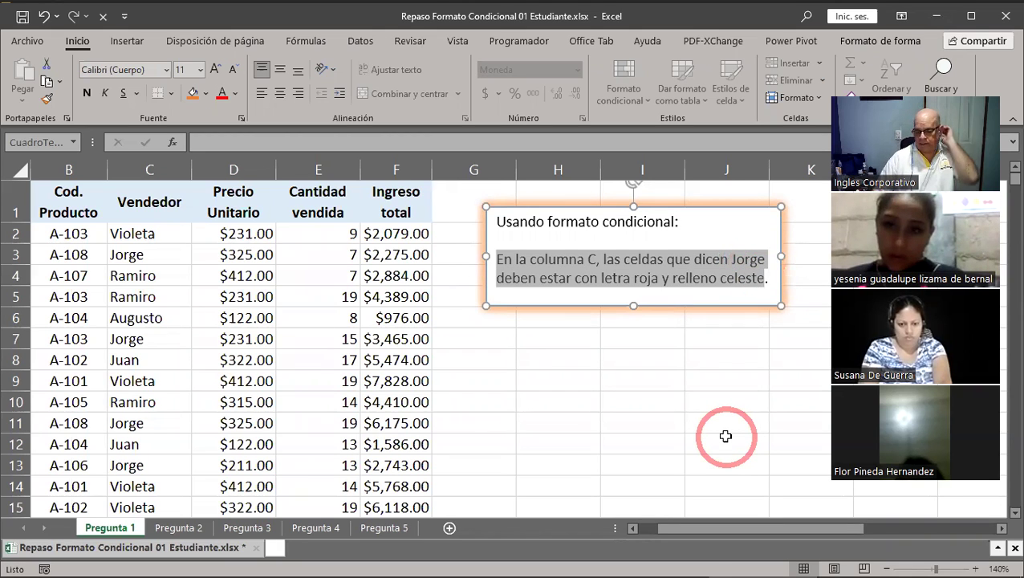
click(638, 259)
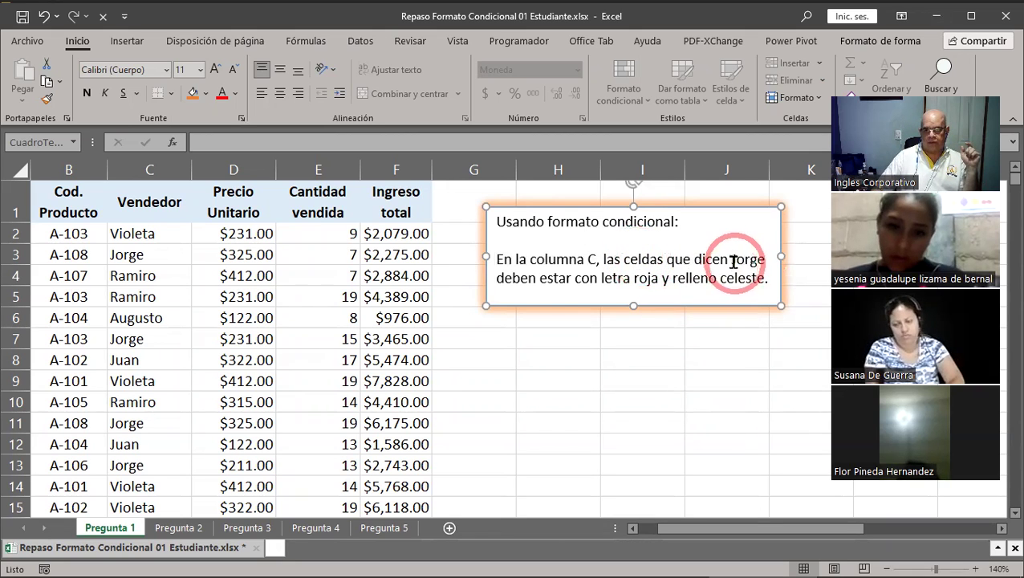
drag(732, 259, 768, 264)
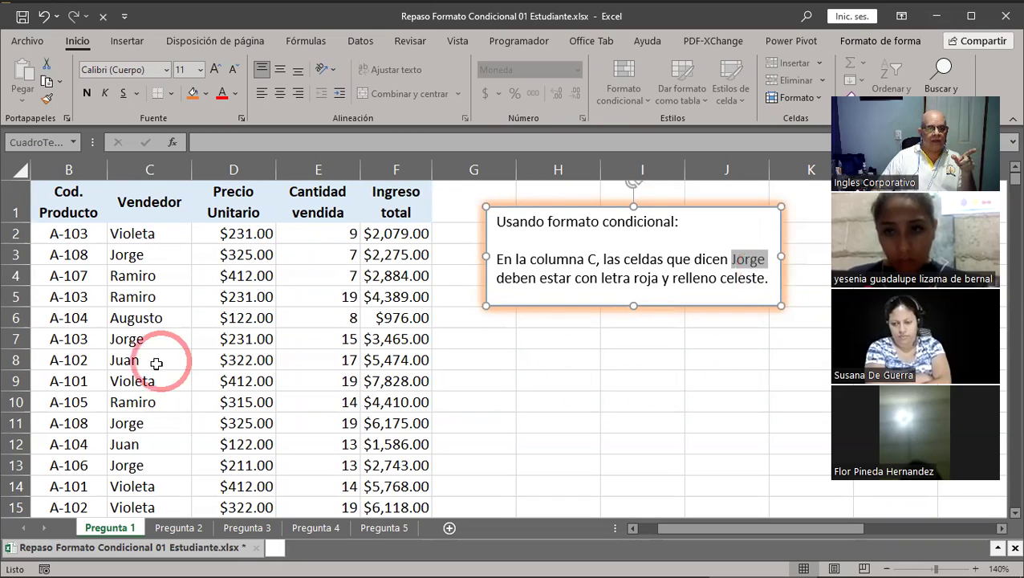
scroll(186, 388, down, 6)
scroll(185, 388, down, 5)
scroll(183, 386, down, 11)
scroll(183, 386, down, 12)
scroll(182, 386, down, 8)
scroll(183, 385, down, 8)
scroll(183, 386, down, 10)
scroll(183, 386, down, 6)
scroll(187, 383, down, 8)
scroll(187, 383, down, 5)
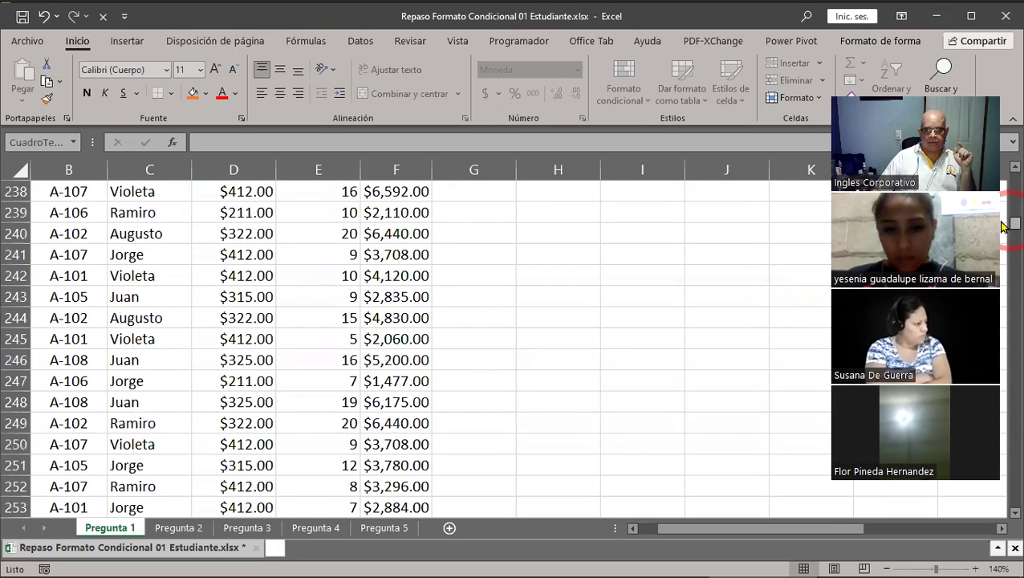
drag(1002, 227, 992, 528)
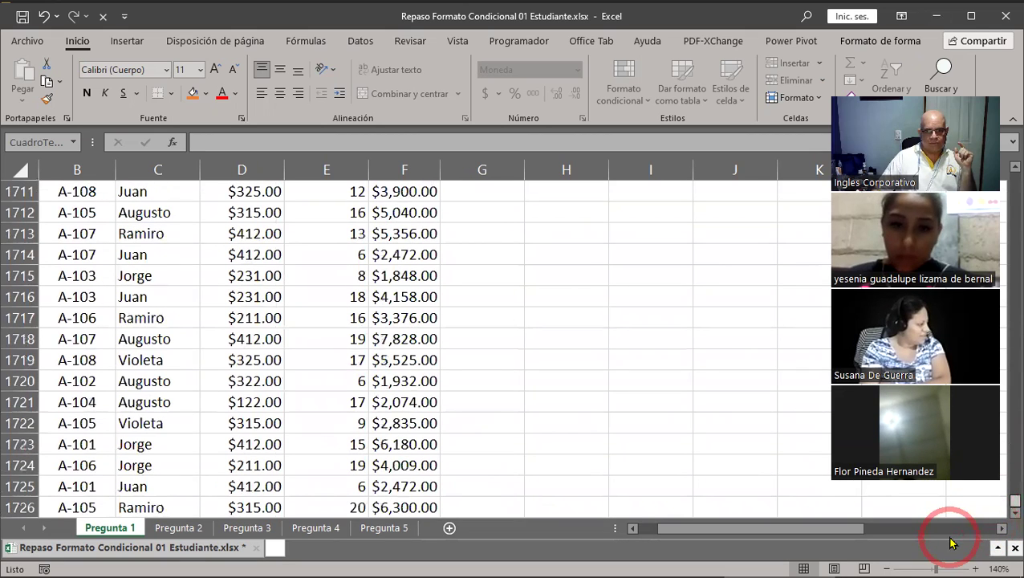
click(1012, 511)
click(1012, 512)
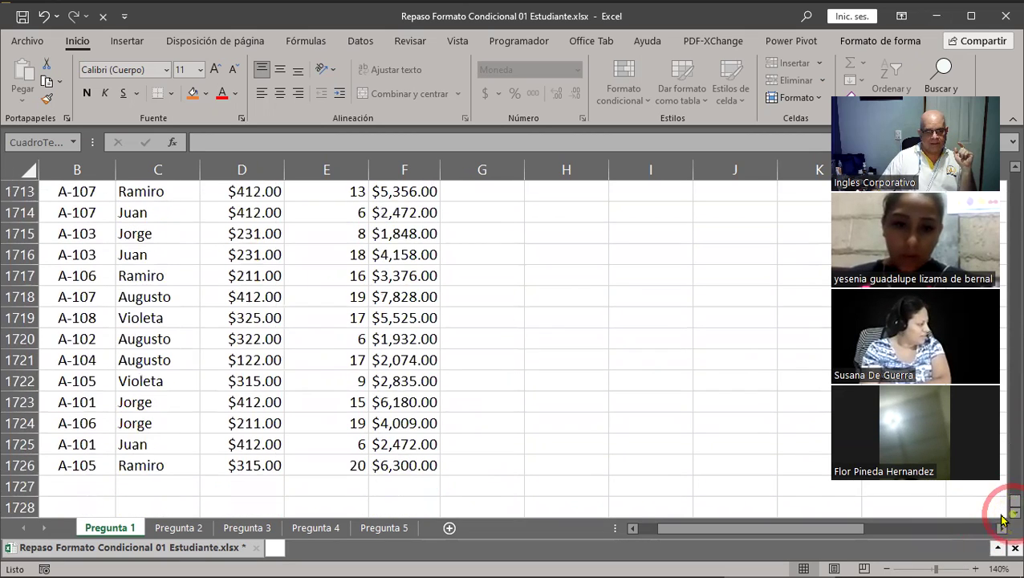
click(1013, 512)
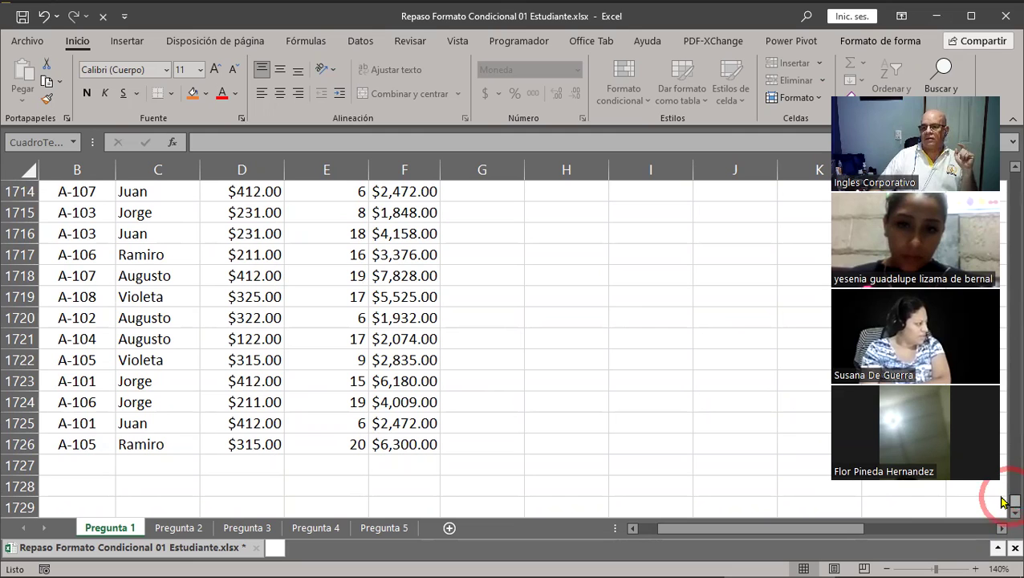
drag(1002, 506, 1012, 180)
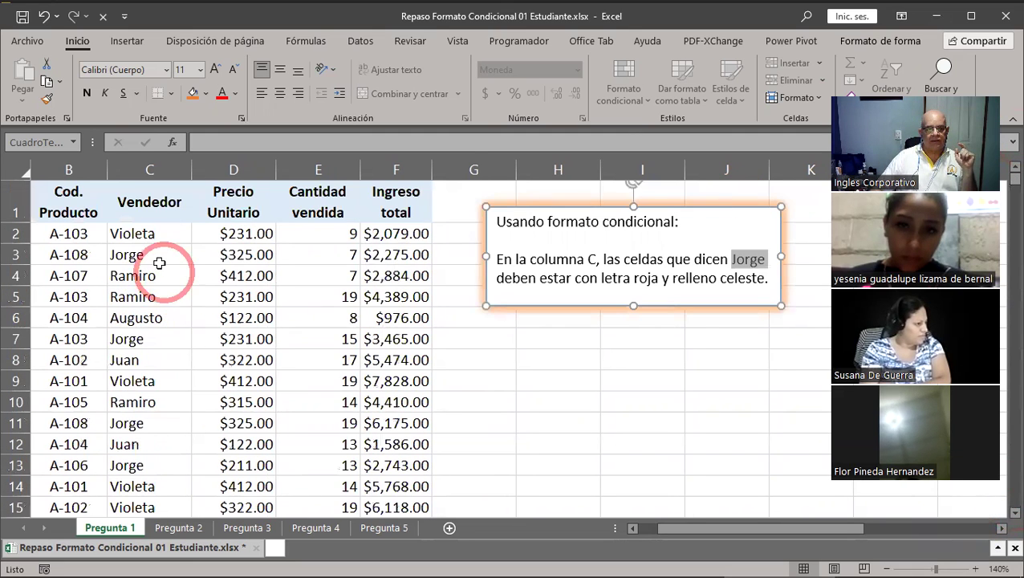
Step: Select the Jorge cells C3, C7, C11, C16 and C17 together
click(156, 255)
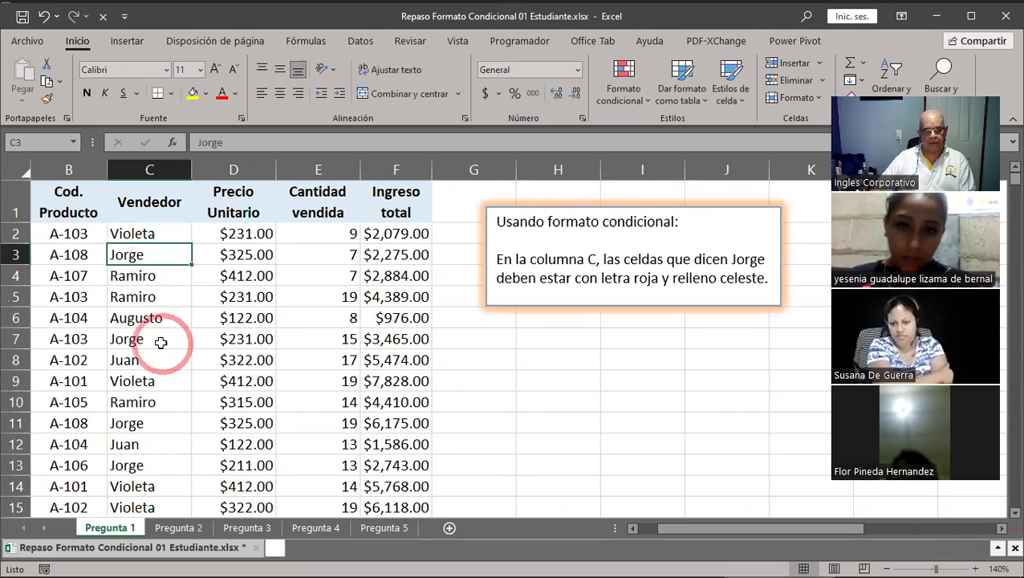
ctrl+click(159, 342)
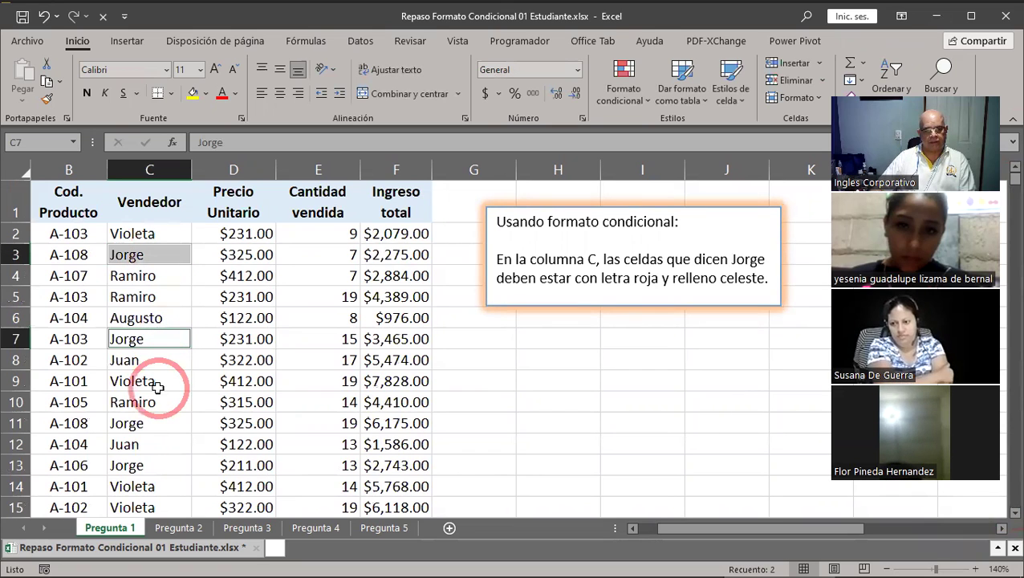
ctrl+click(148, 424)
scroll(218, 444, down, 3)
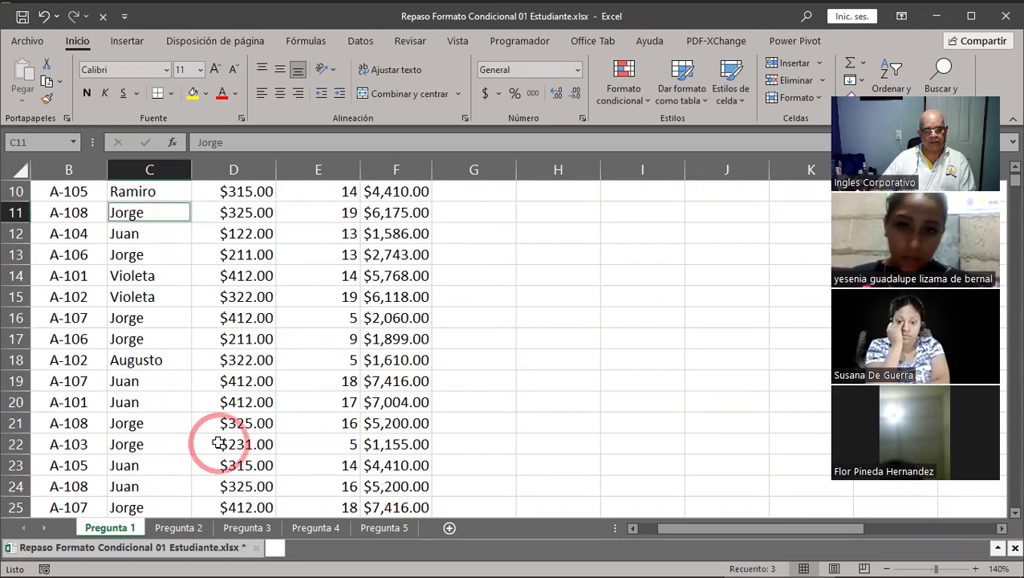
ctrl+click(165, 321)
ctrl+click(154, 338)
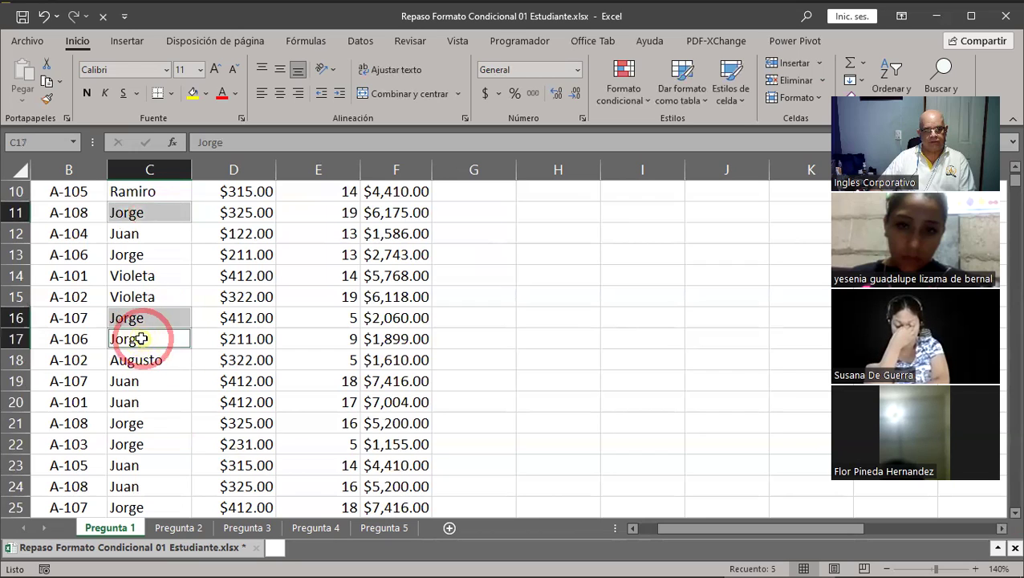
Step: Add the Jorge cells C21, C22 and C25 to the selection
scroll(169, 371, down, 1)
scroll(168, 370, down, 1)
ctrl+click(152, 298)
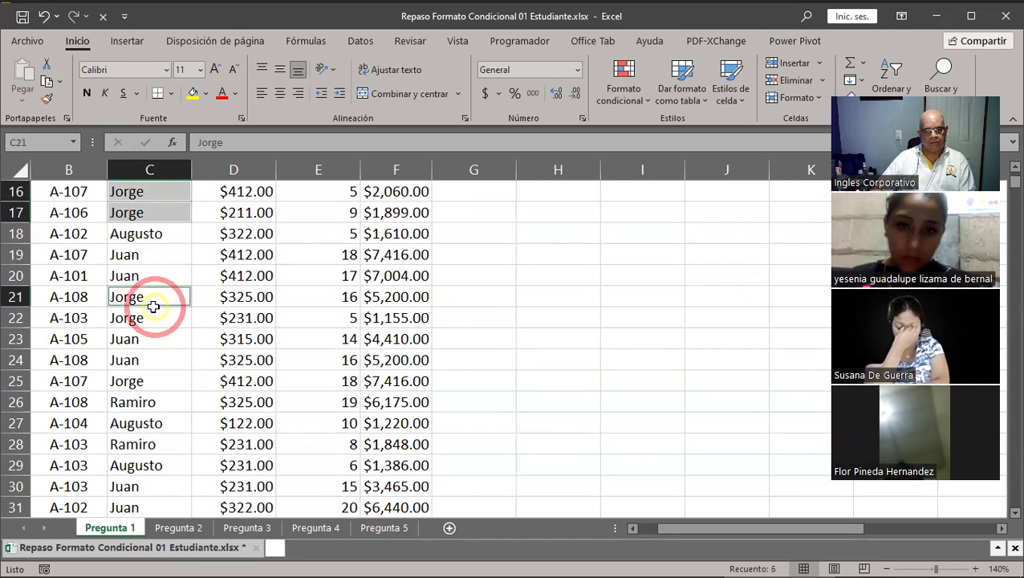
ctrl+click(159, 322)
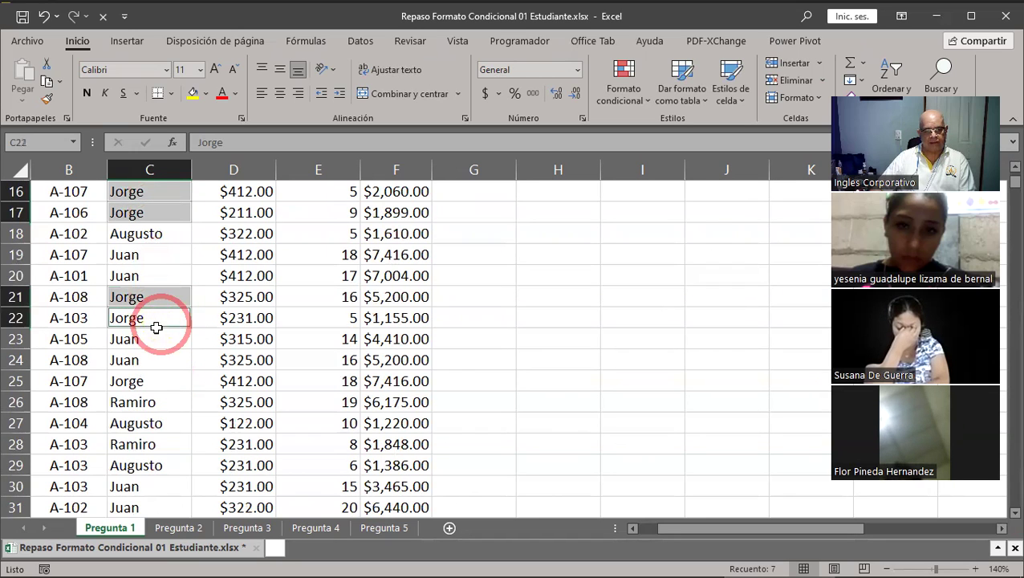
ctrl+click(157, 384)
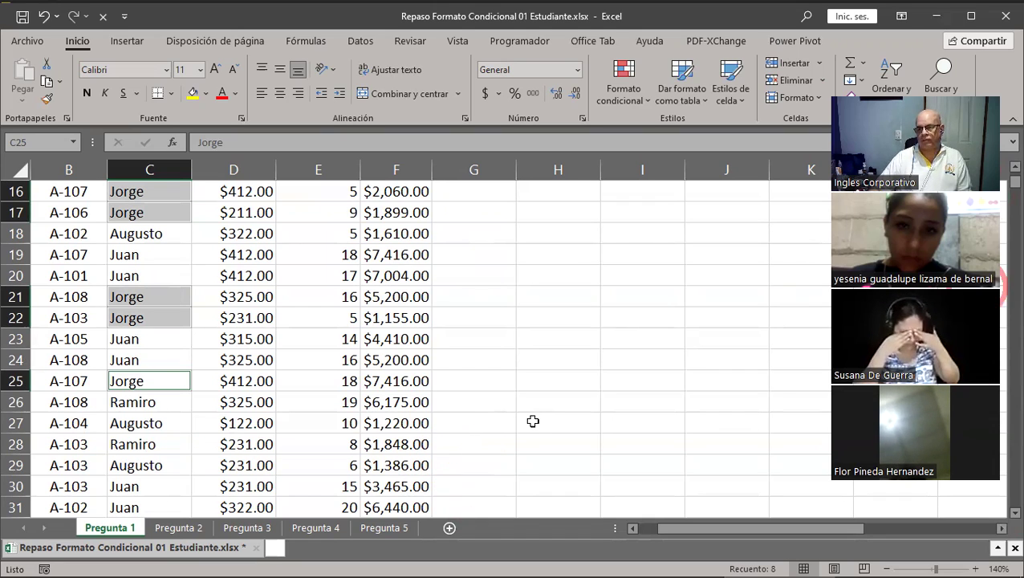
drag(1003, 185, 1002, 175)
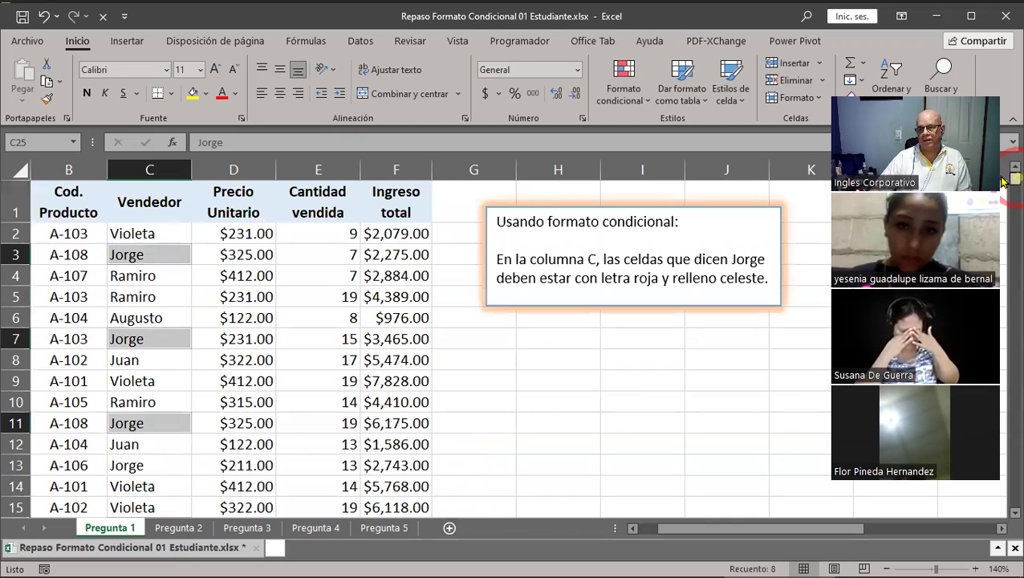
click(604, 279)
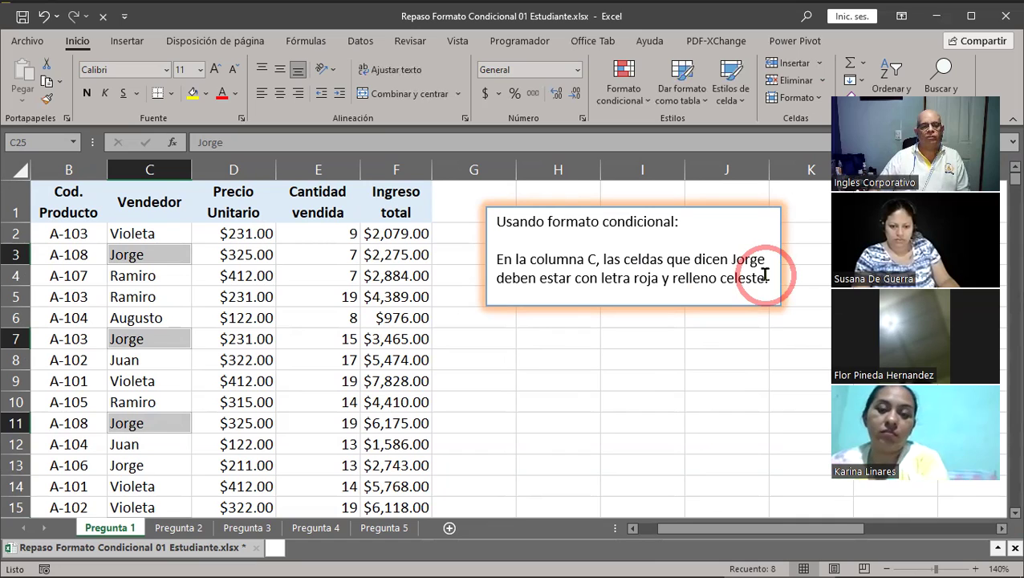
Step: Collapse the multi-selection to C3, then select cell C2 (Violeta)
click(138, 254)
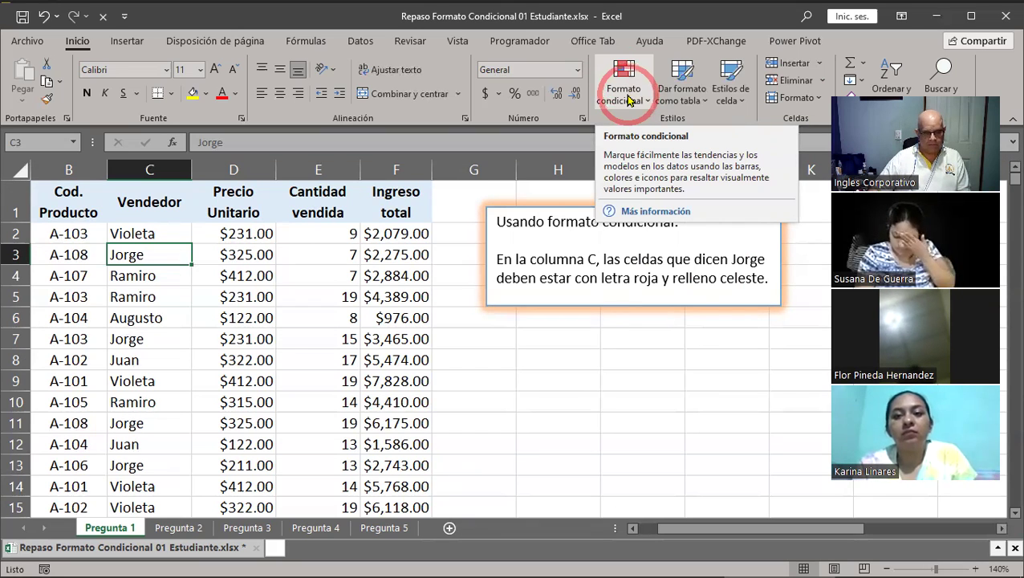
click(152, 235)
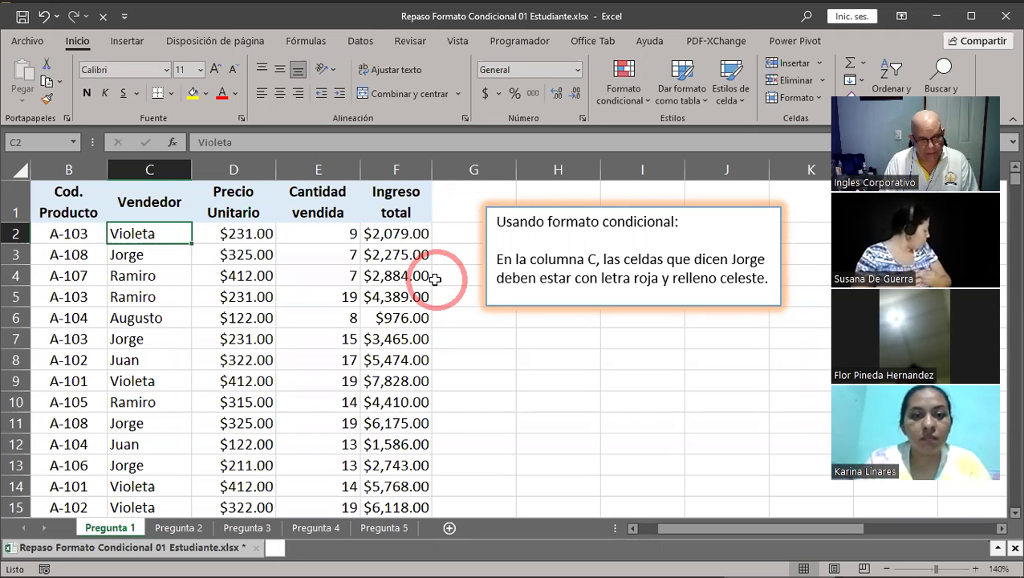
Step: Select the Vendedor names from C2 down to C1726 with Ctrl+Shift+Down
key(ctrl+shift+Down)
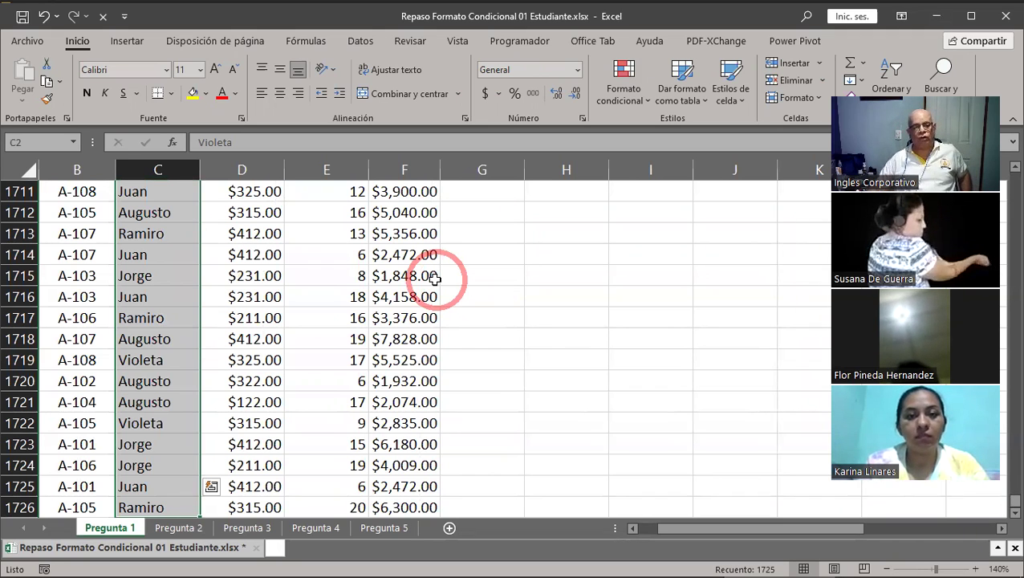
scroll(239, 344, down, 5)
scroll(240, 343, up, 2)
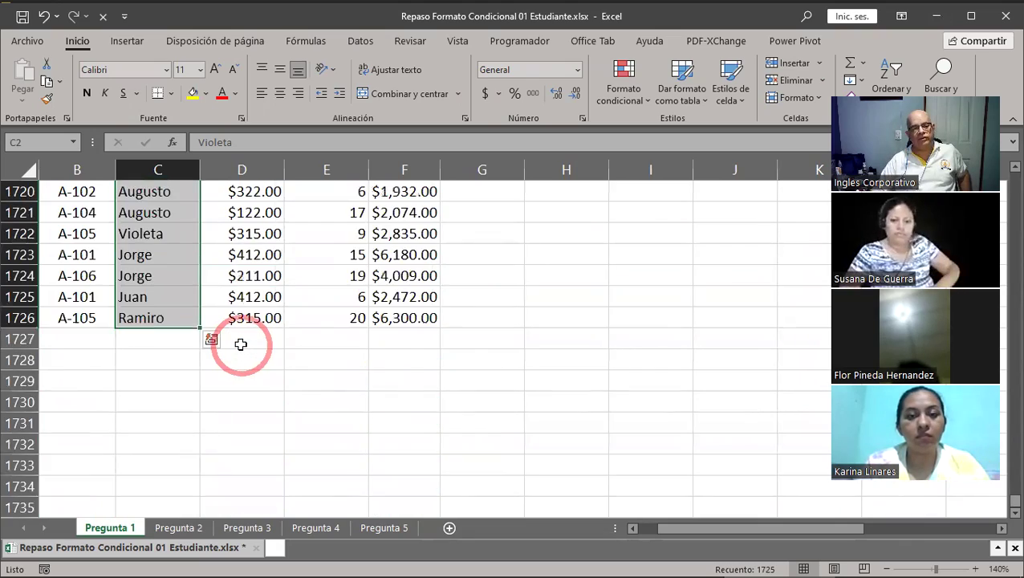
scroll(241, 344, up, 2)
scroll(241, 344, up, 5)
scroll(241, 343, up, 10)
scroll(240, 341, up, 8)
scroll(241, 342, up, 11)
scroll(241, 342, up, 4)
scroll(240, 342, up, 10)
scroll(241, 342, up, 1)
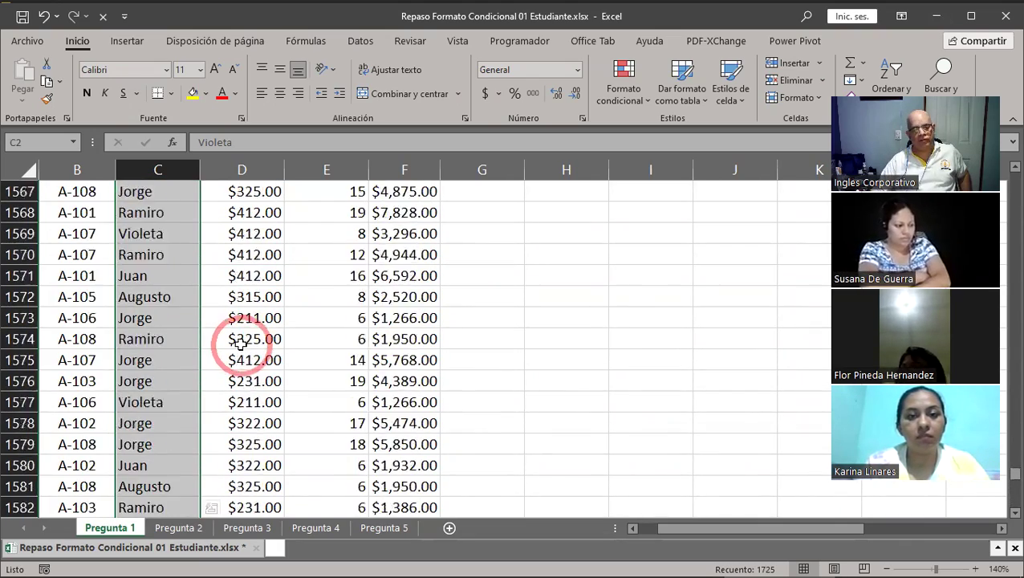
scroll(241, 343, up, 11)
scroll(240, 344, up, 8)
scroll(241, 343, up, 10)
scroll(241, 345, up, 6)
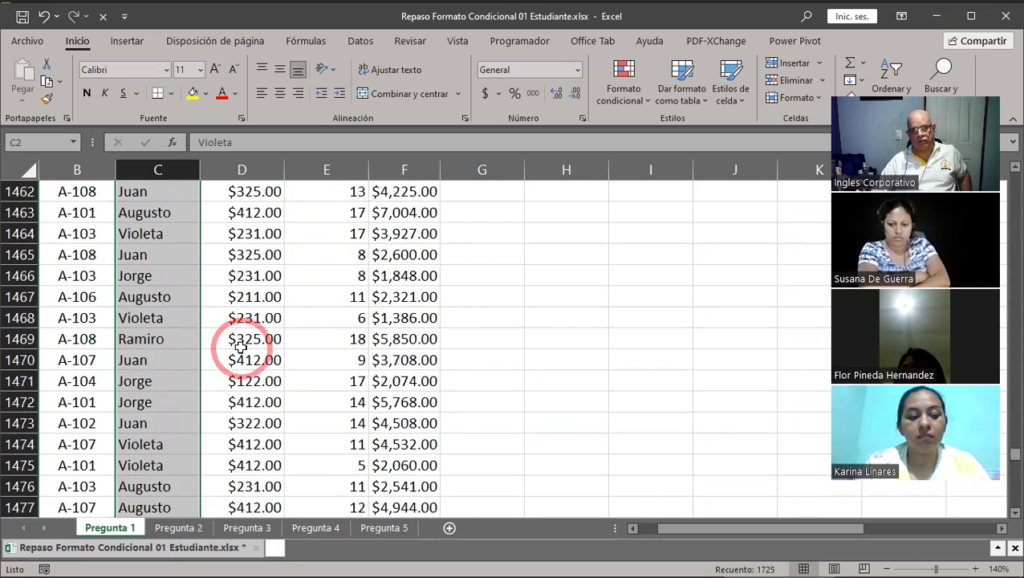
scroll(240, 343, up, 5)
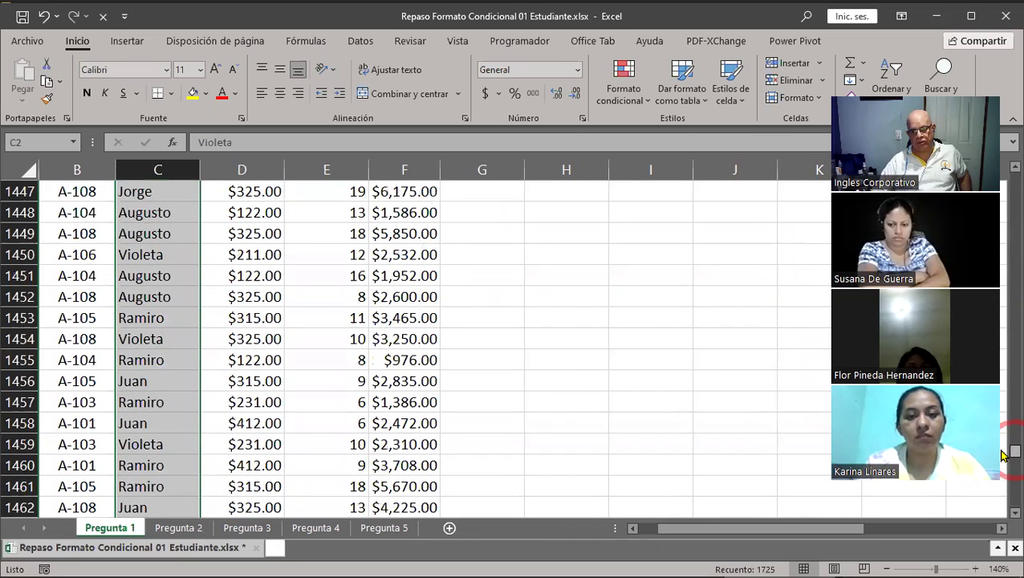
drag(1002, 454, 1012, 179)
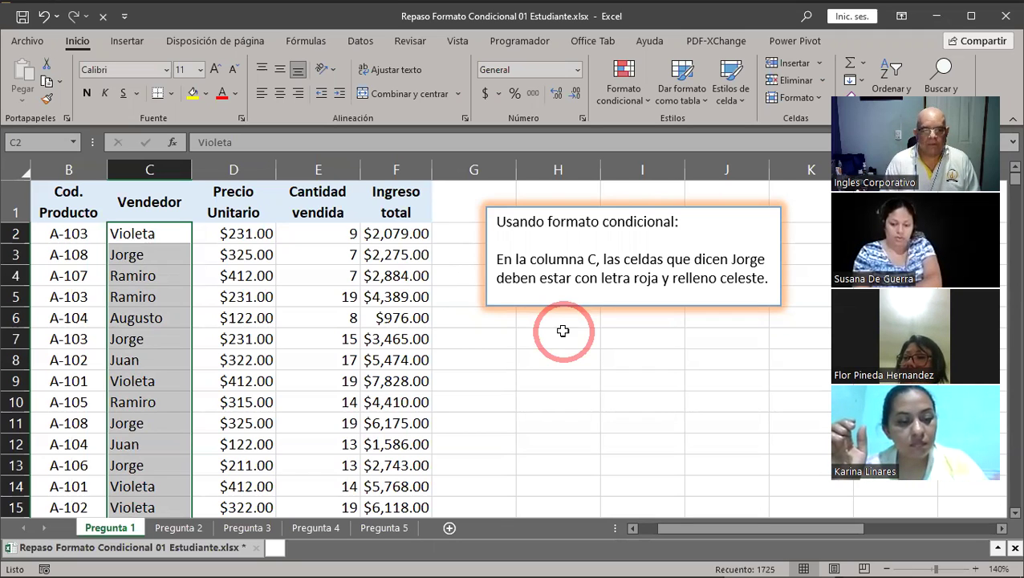
click(145, 234)
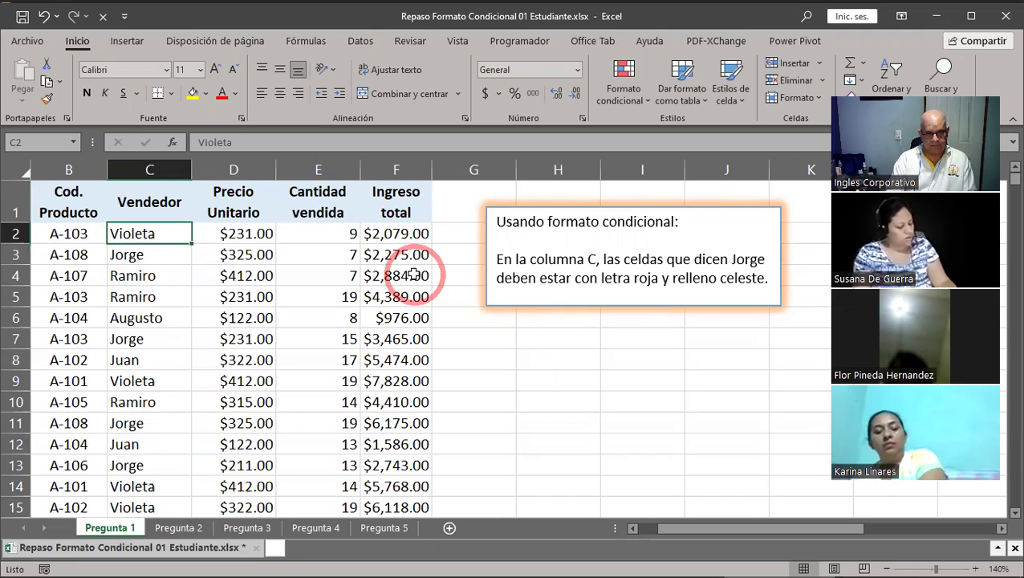
key(ctrl+shift+Down)
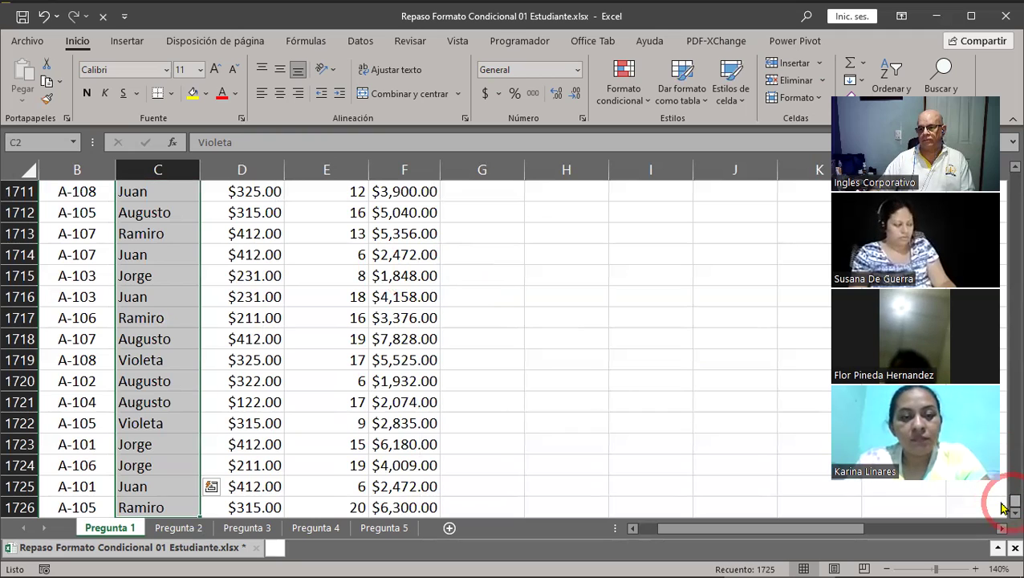
drag(1002, 507, 1002, 138)
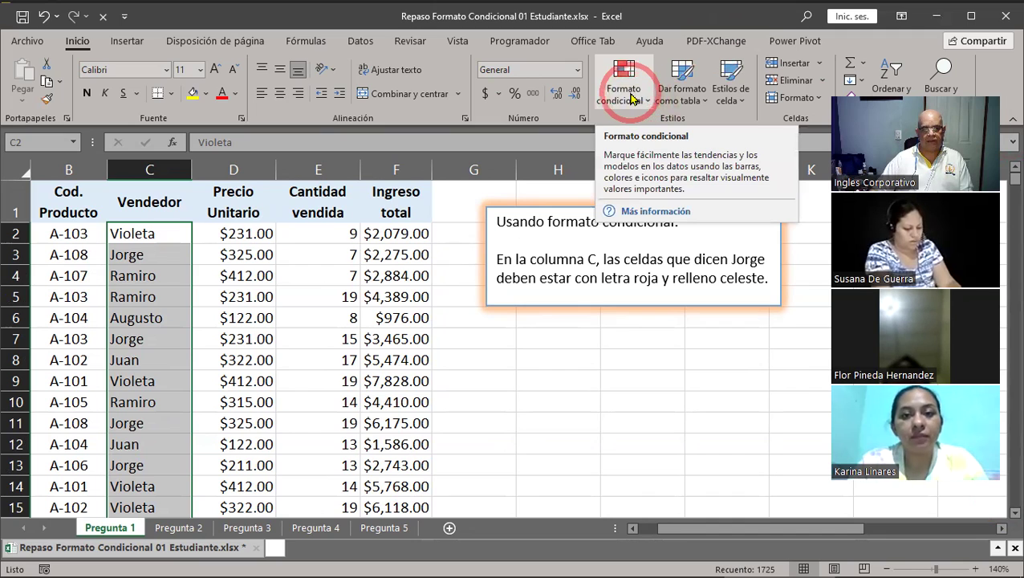
Step: Browse the Formato condicional categories: cell highlighting, top/bottom, data bars, colour scales, icon sets
click(632, 99)
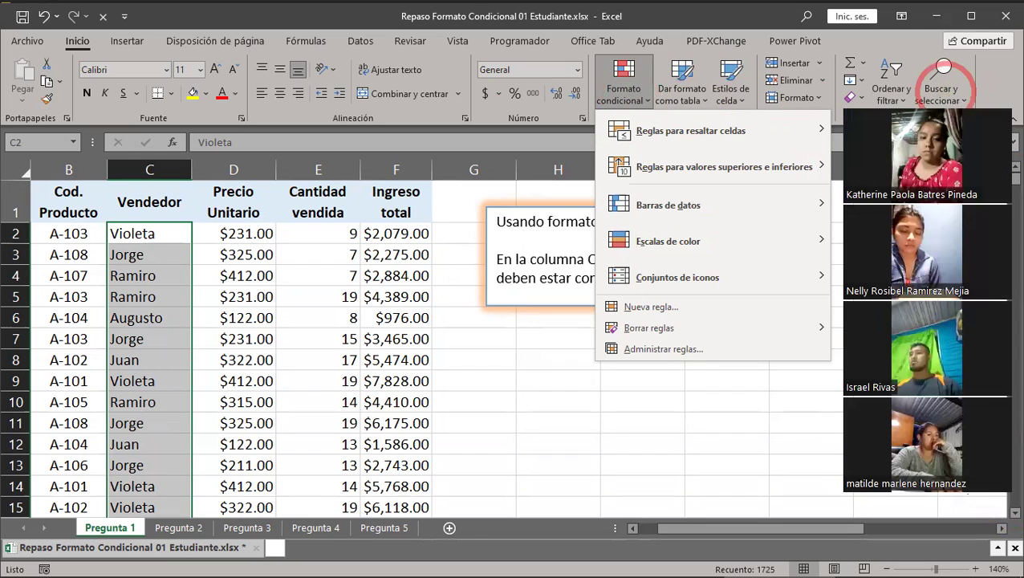
click(965, 499)
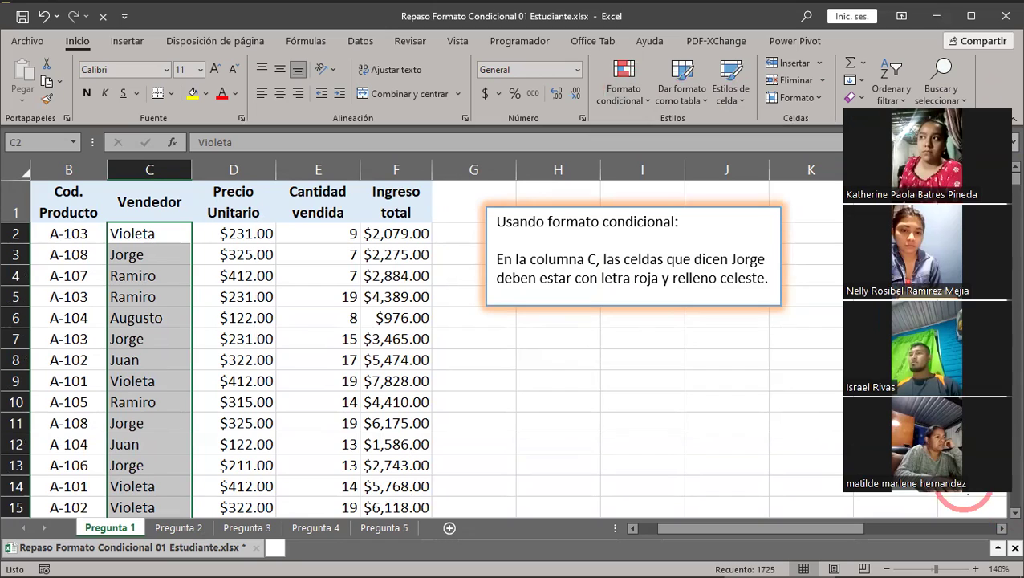
click(627, 105)
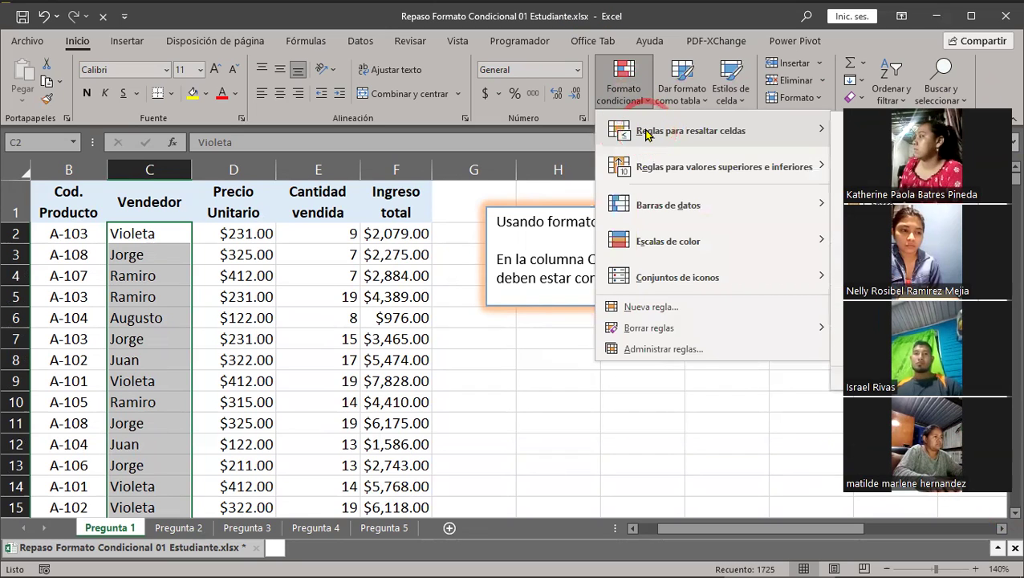
click(718, 138)
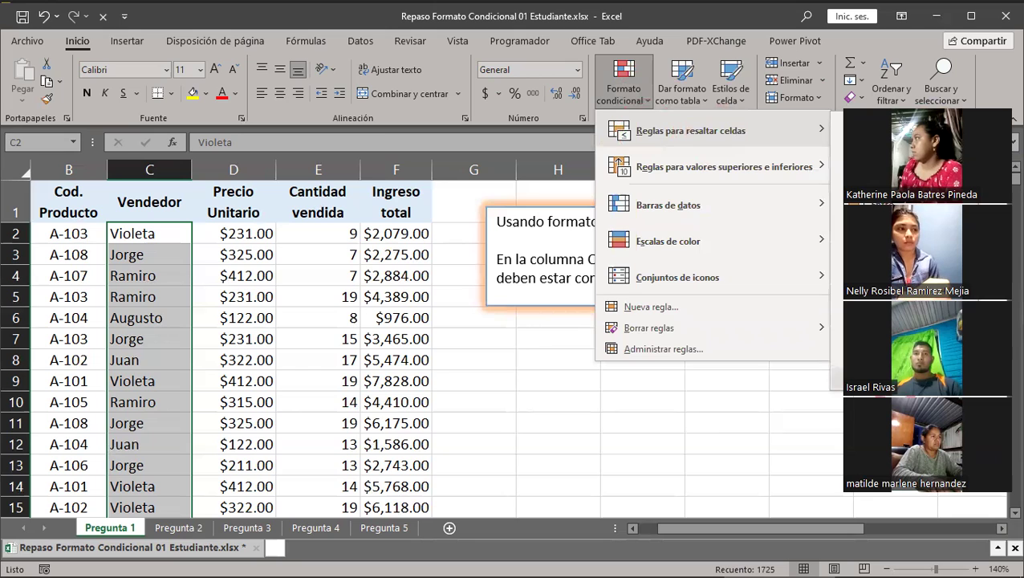
click(656, 175)
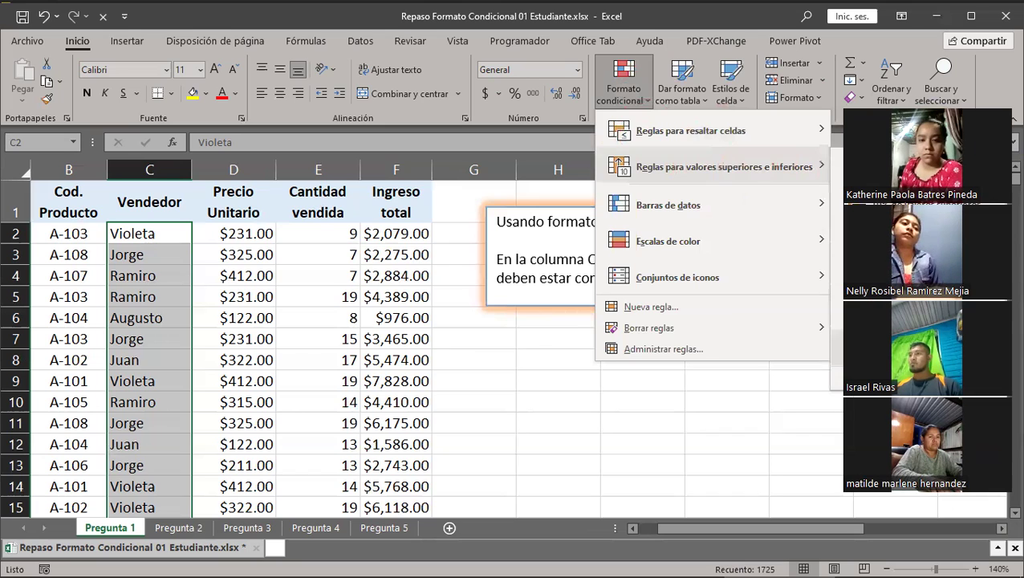
click(686, 206)
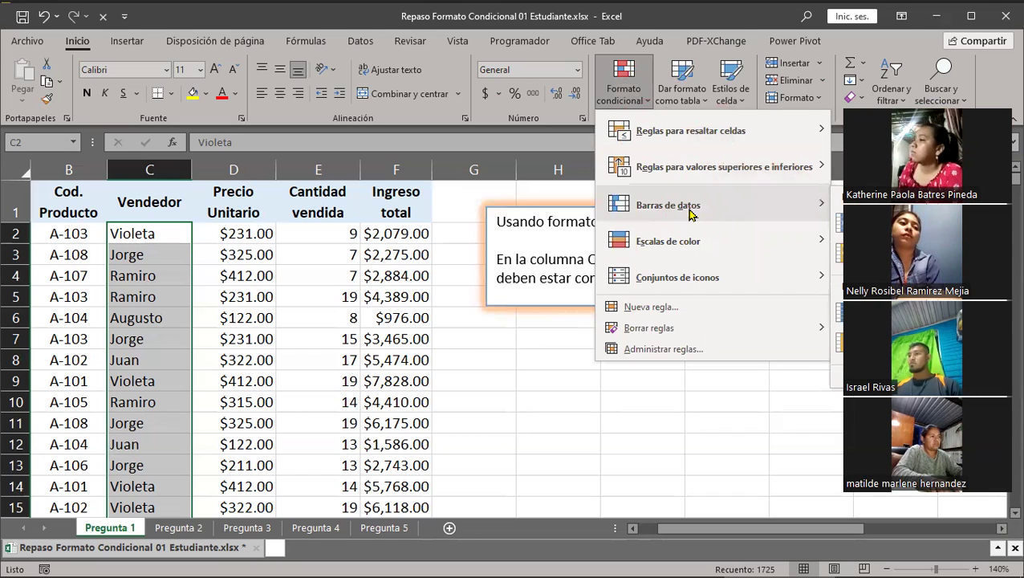
click(682, 239)
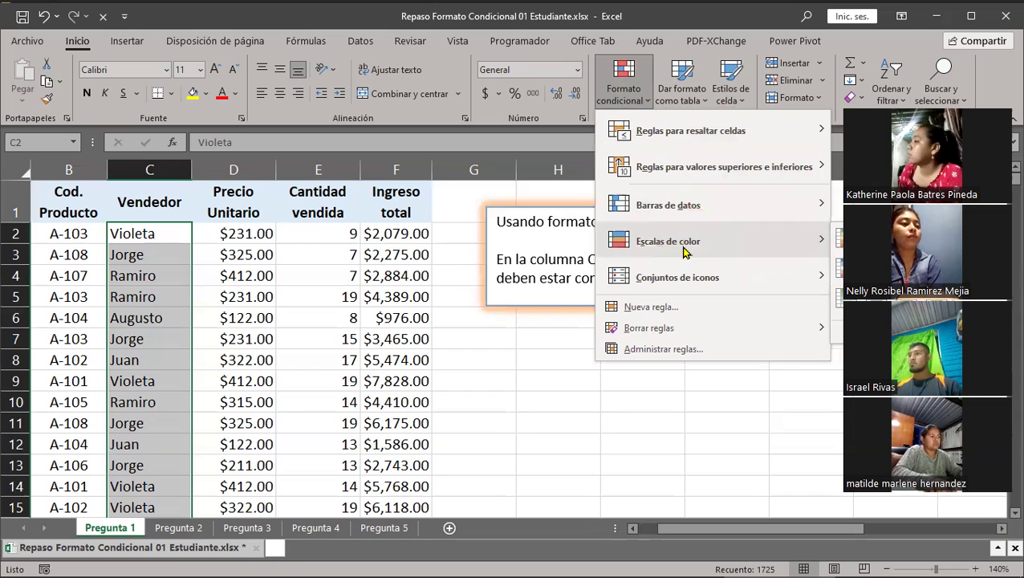
click(686, 272)
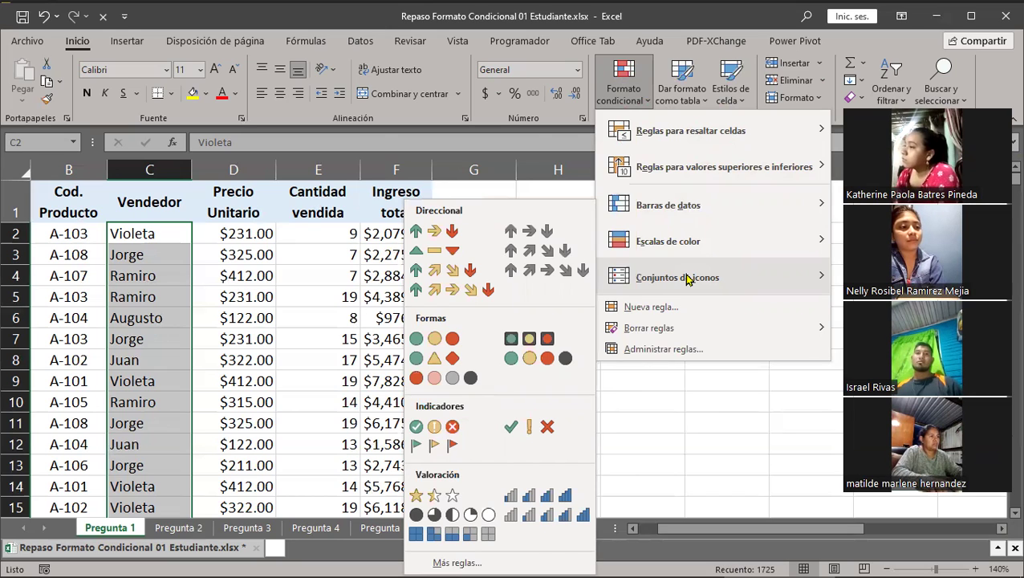
click(716, 135)
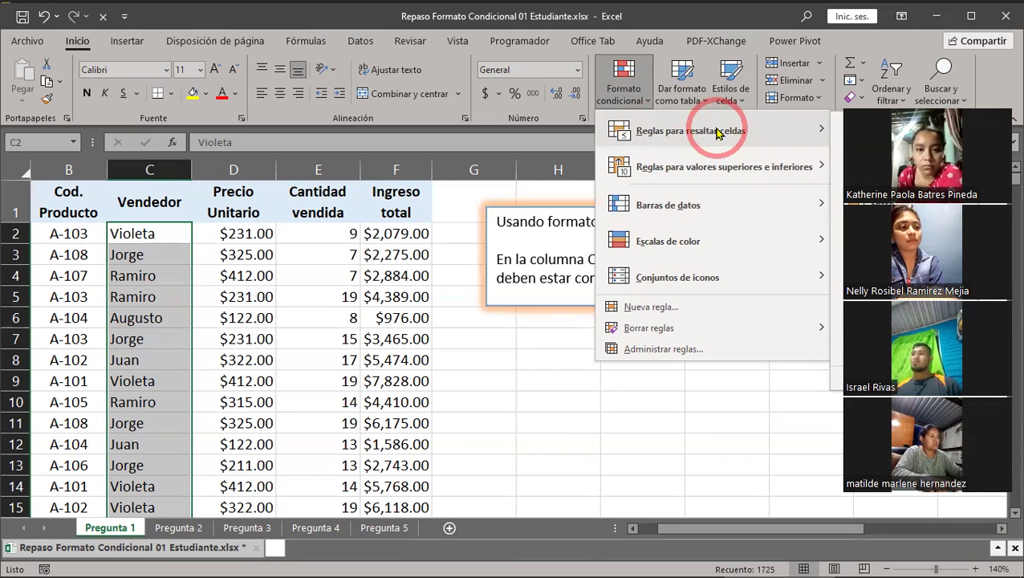
click(646, 309)
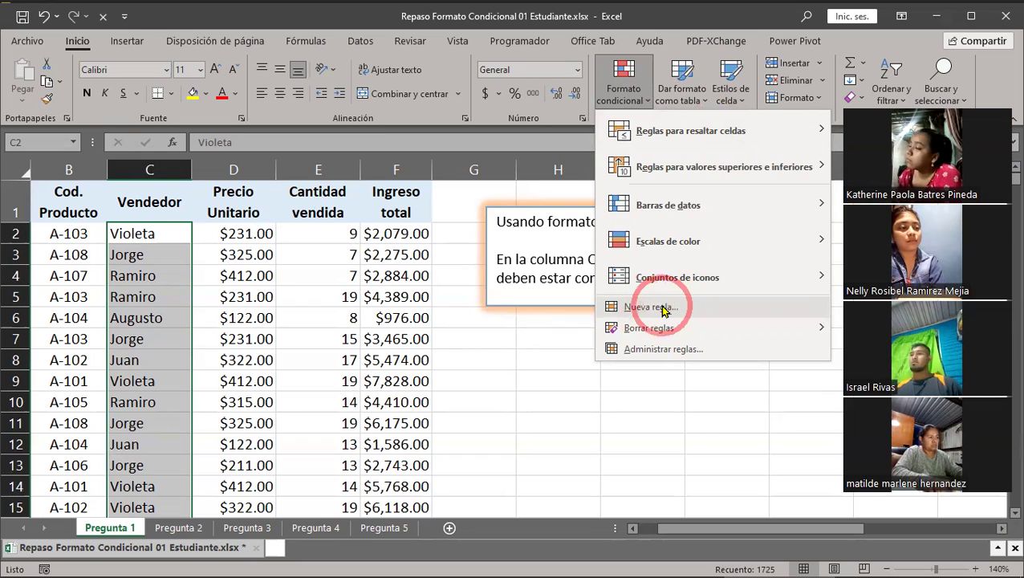
Step: Start a Nueva regla with type 'Aplicar formato únicamente a las celdas que contengan'
click(662, 310)
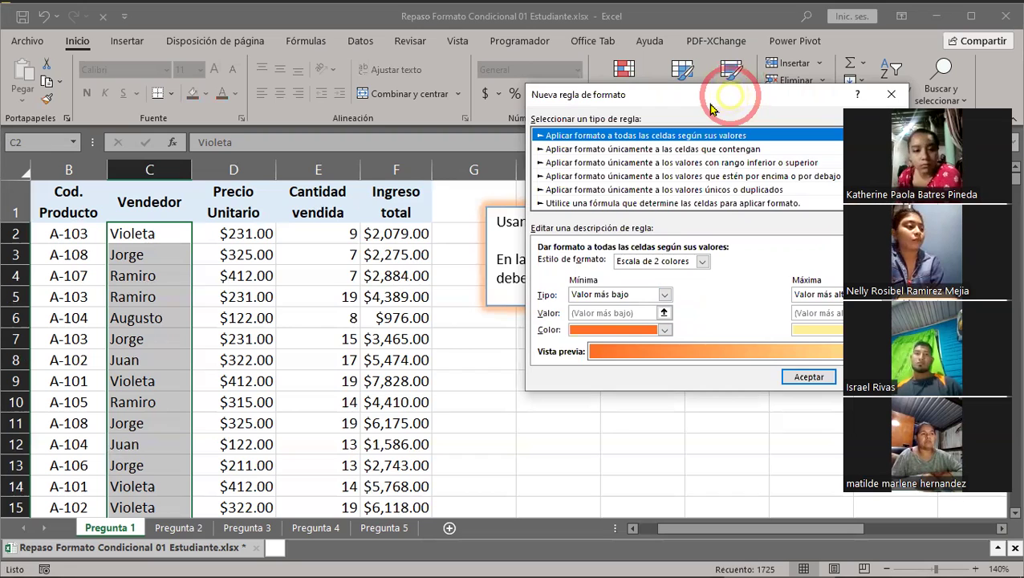
drag(711, 109, 550, 140)
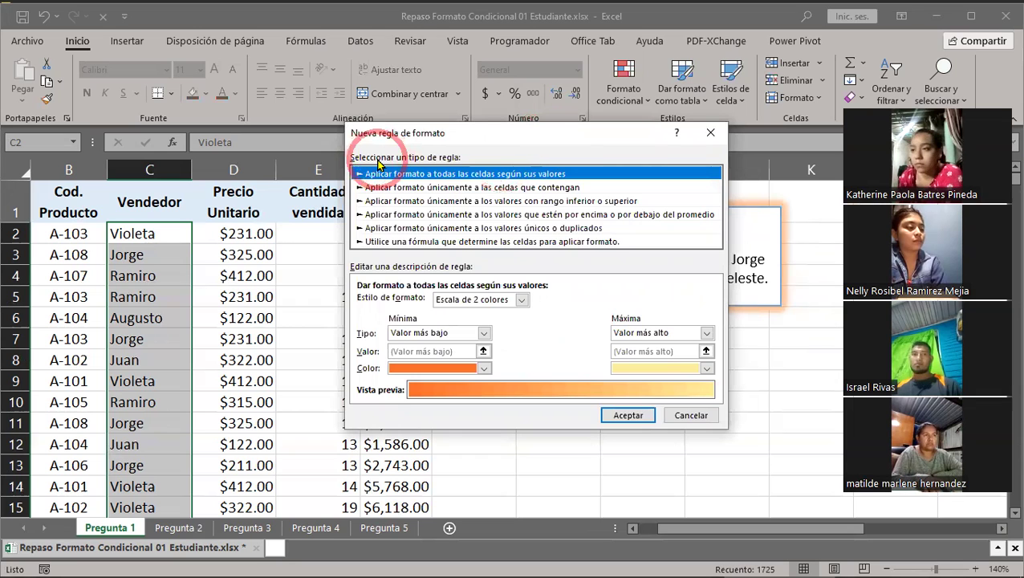
click(449, 188)
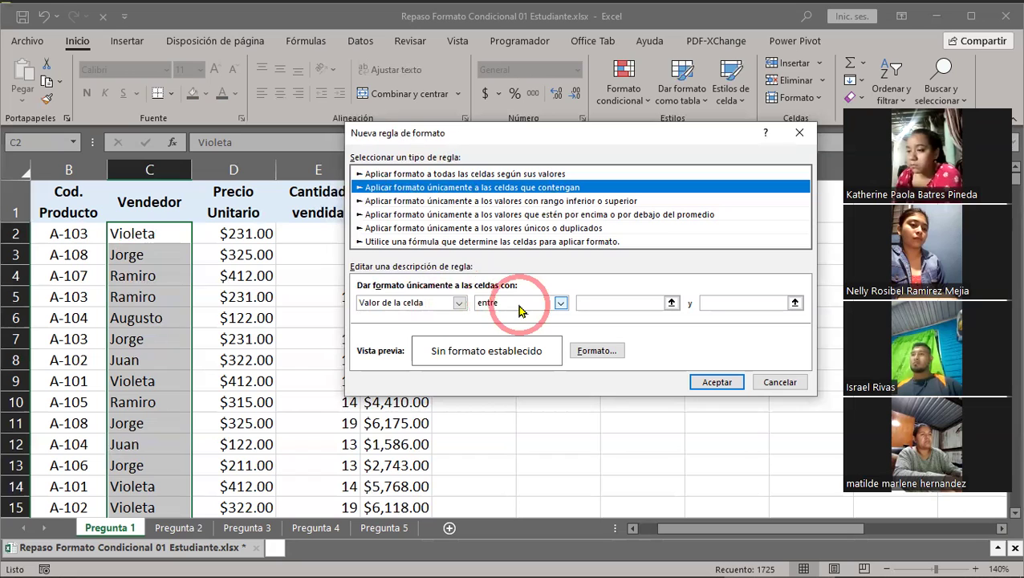
Step: Set the rule condition to cell value 'igual a' Jorge
click(560, 303)
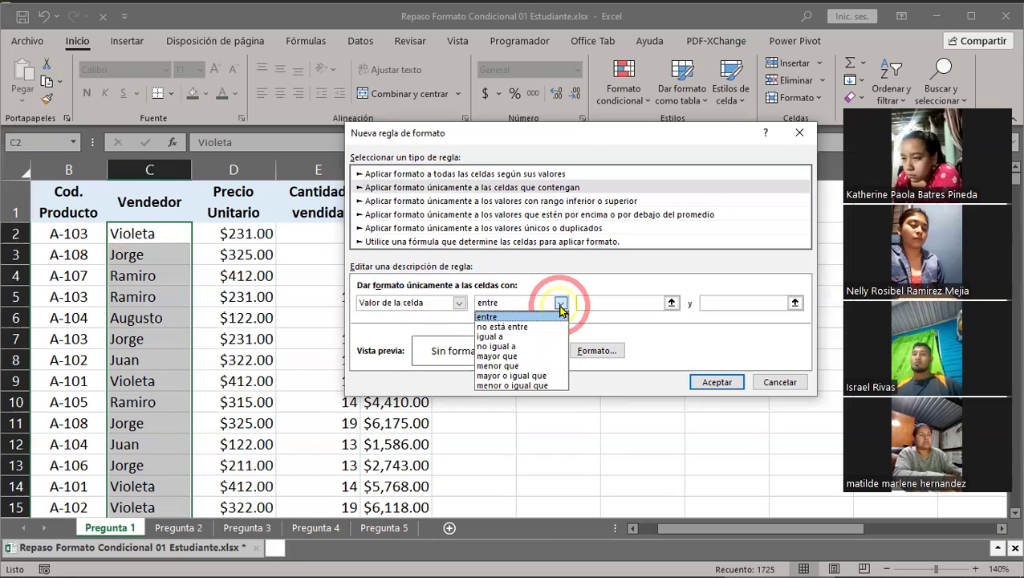
click(501, 346)
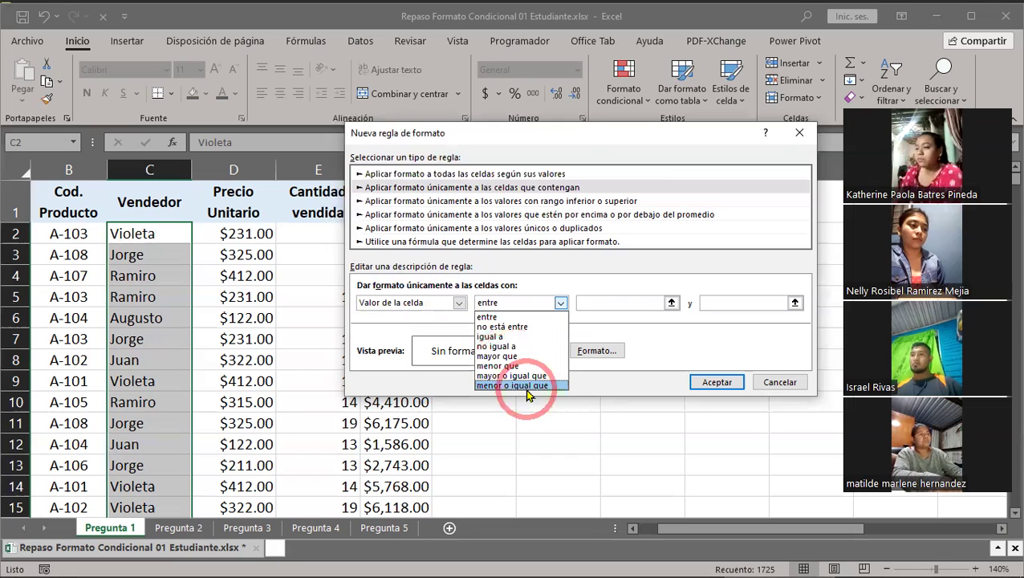
click(490, 338)
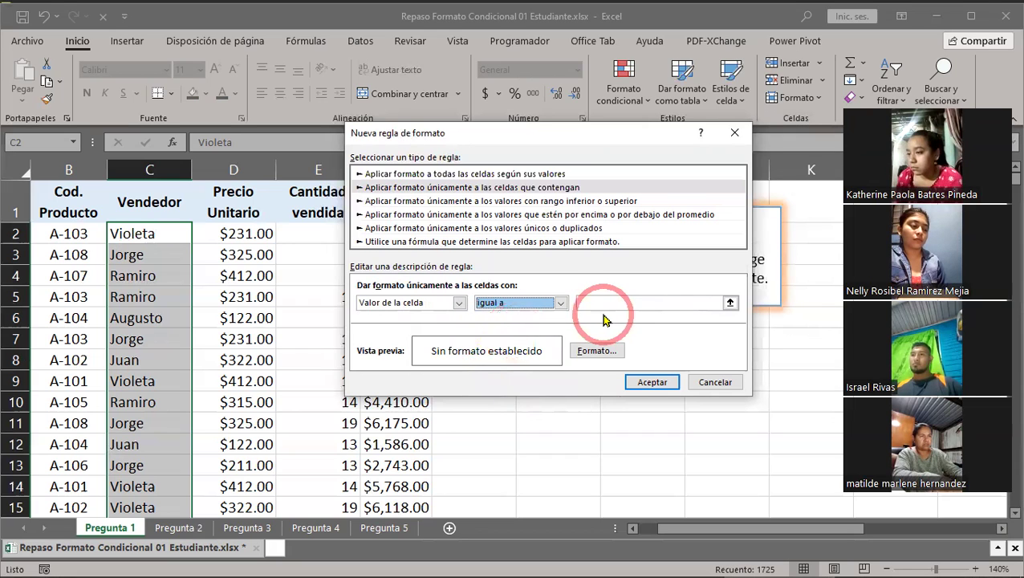
click(611, 303)
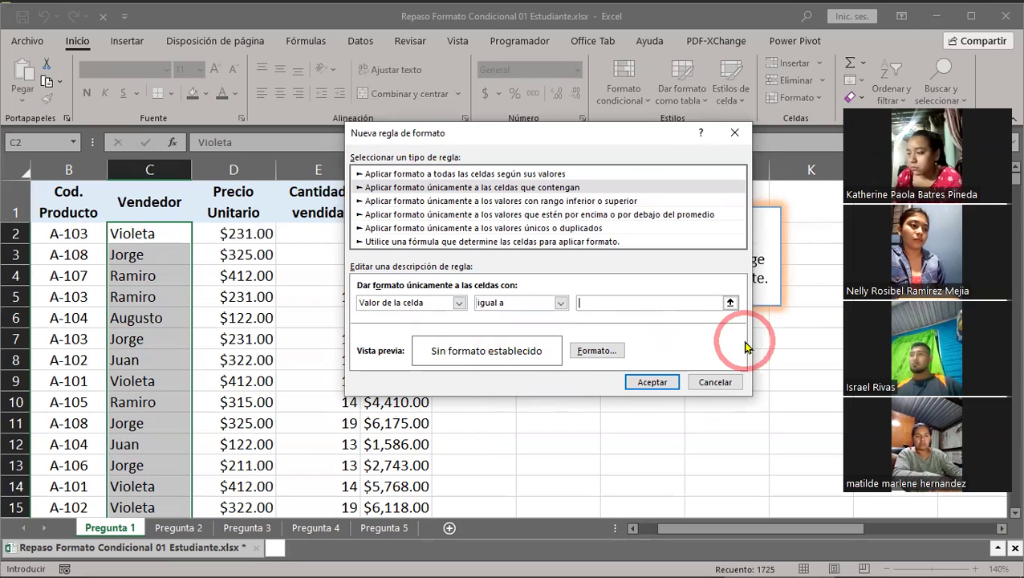
text(Jorge)
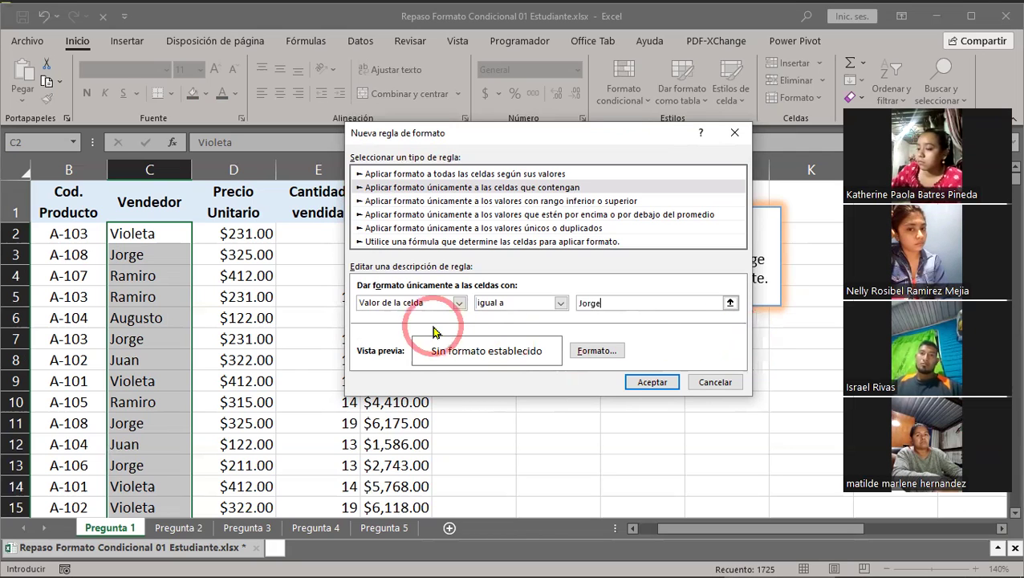
click(459, 303)
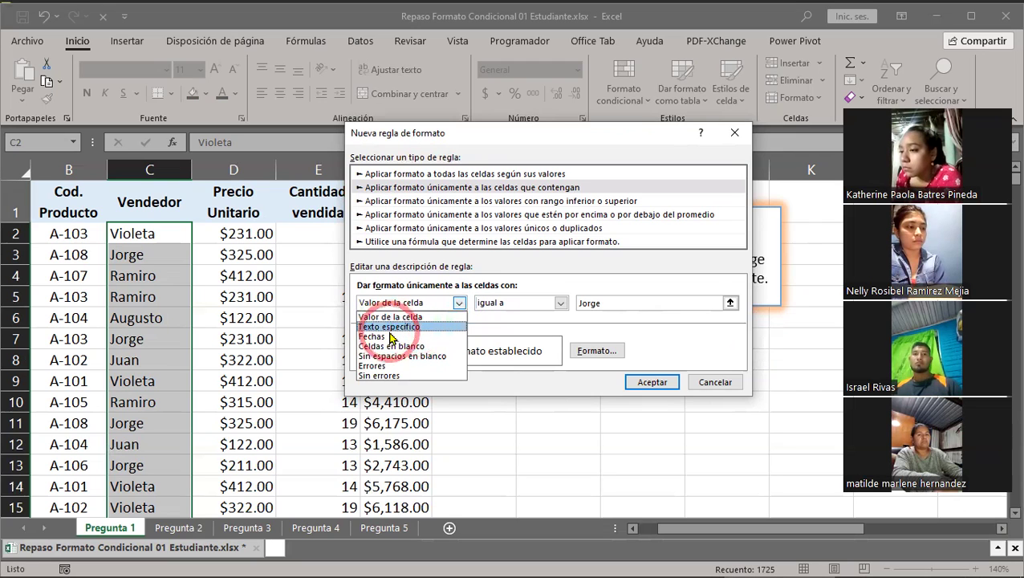
click(530, 280)
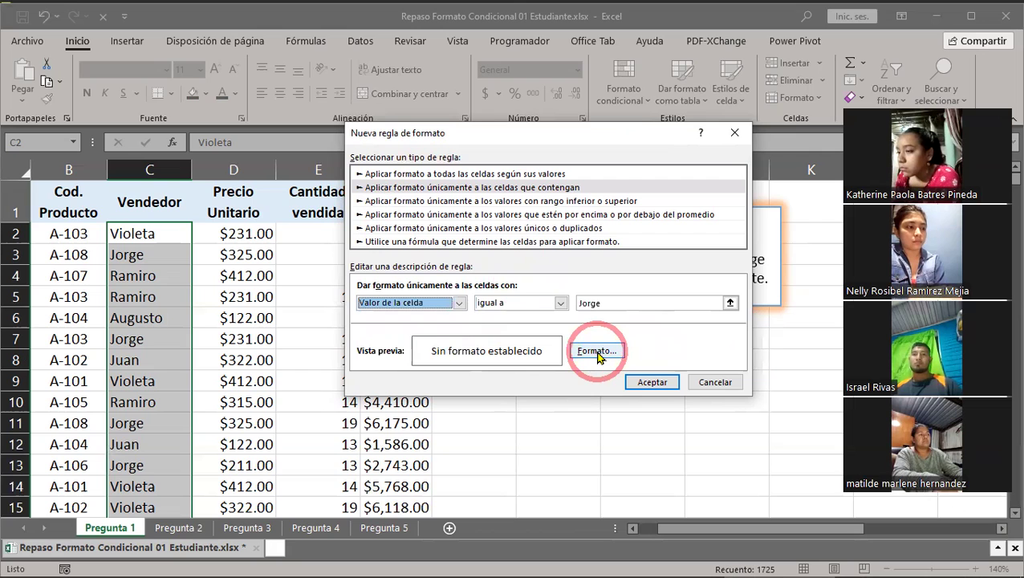
drag(598, 134, 321, 135)
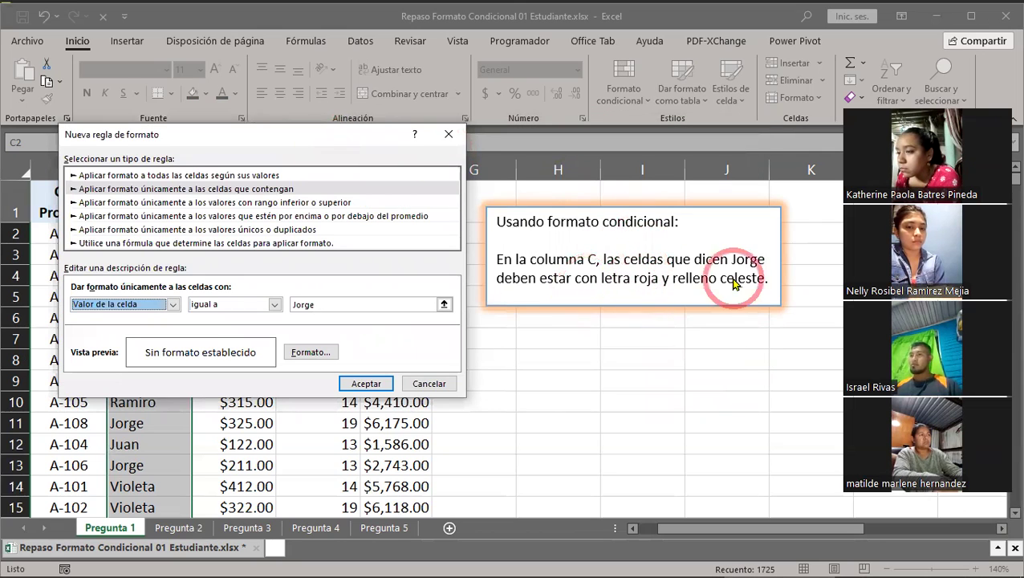
Step: In Formato de celdas, give the rule a red font and light-blue fill, then accept
click(320, 358)
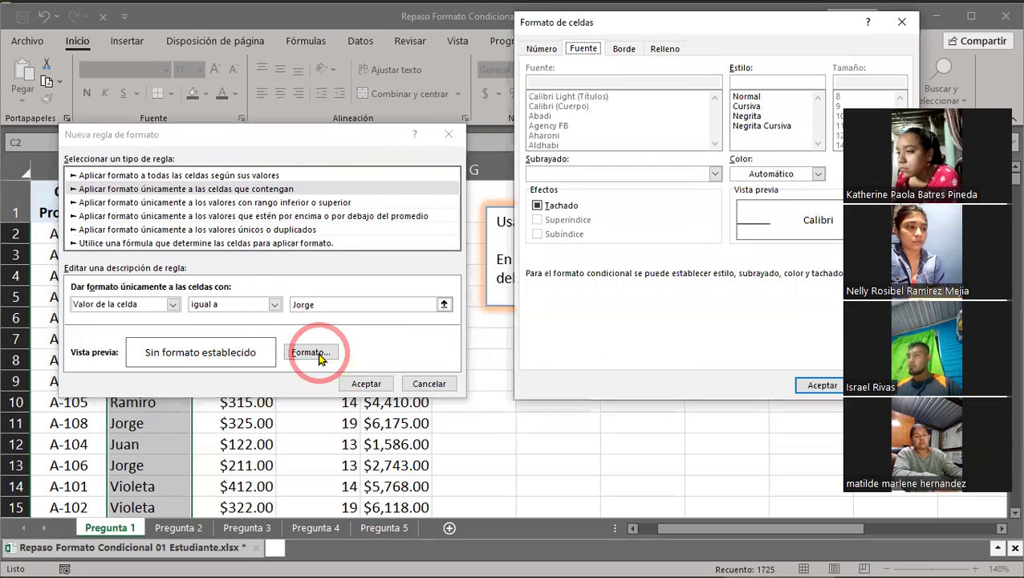
click(616, 24)
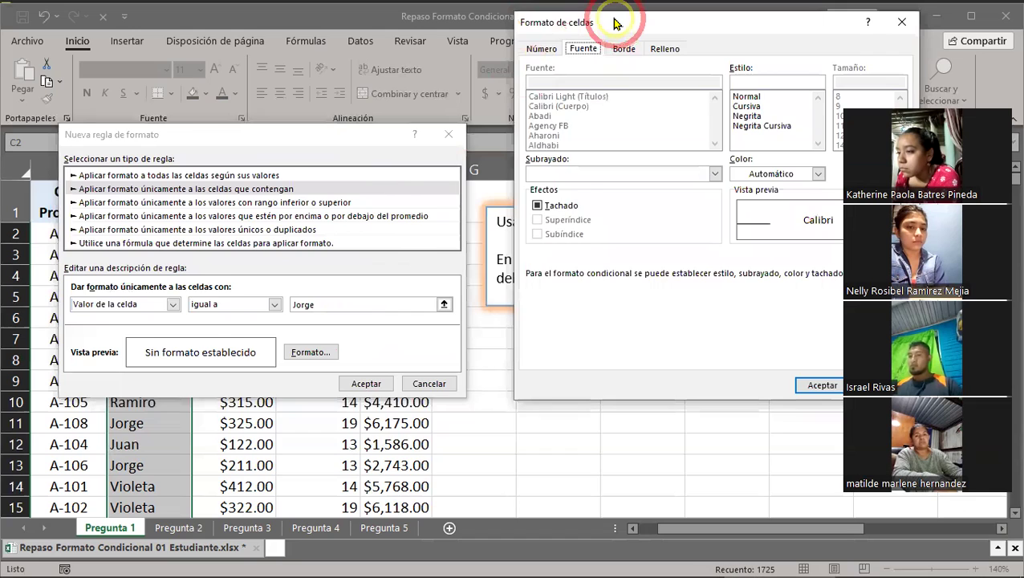
drag(616, 24, 280, 84)
click(251, 114)
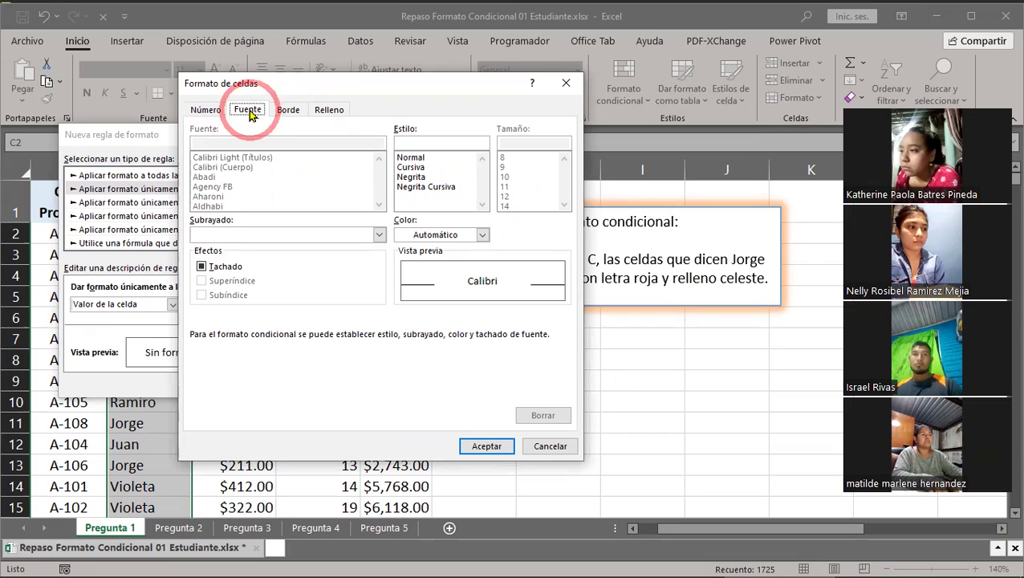
click(481, 234)
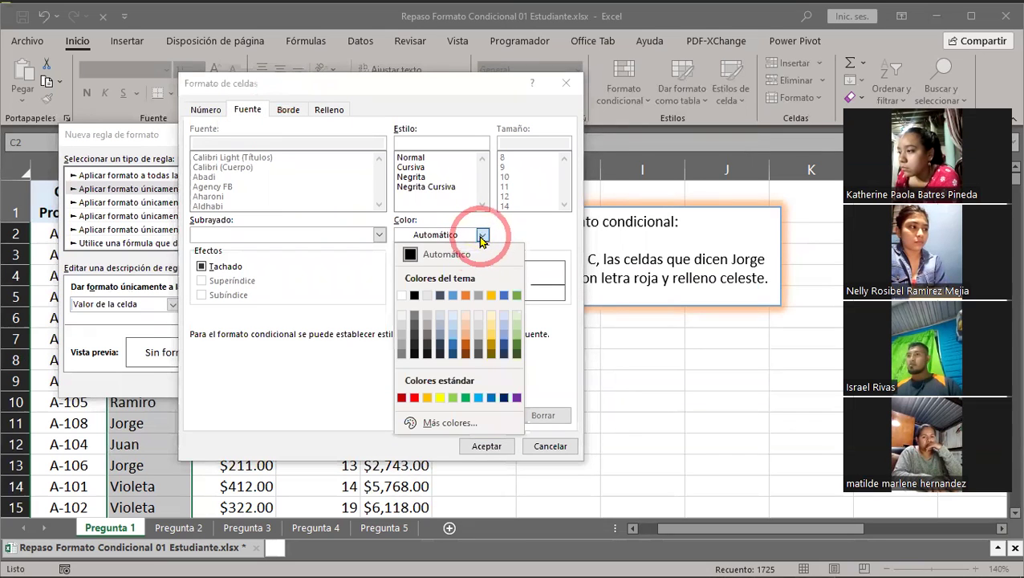
click(413, 398)
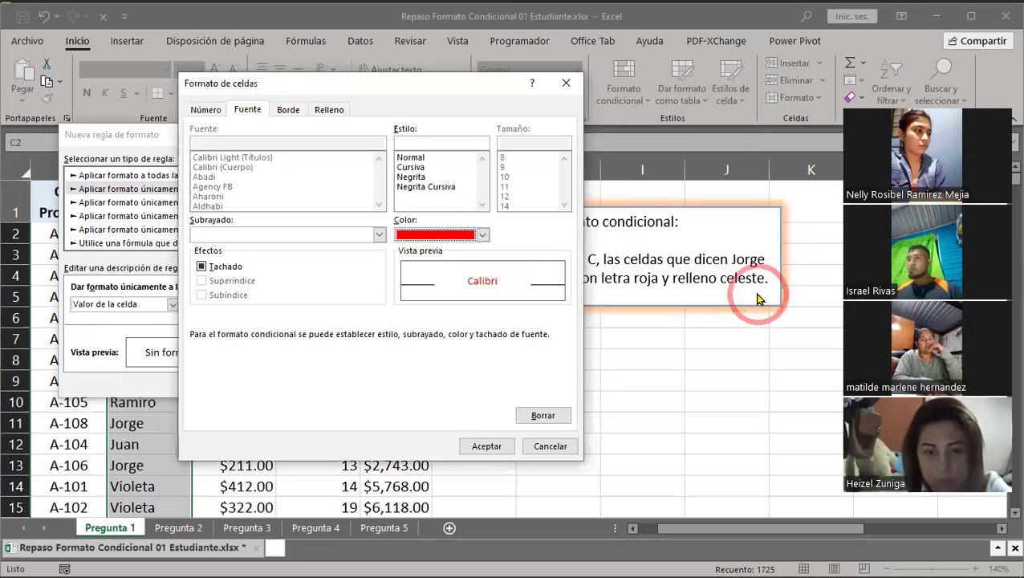
click(330, 111)
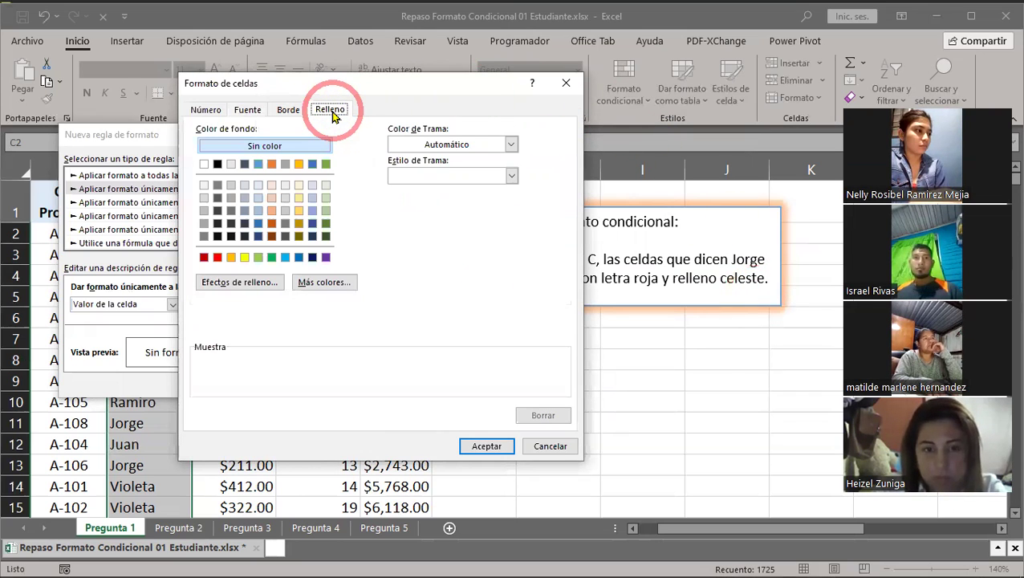
click(285, 258)
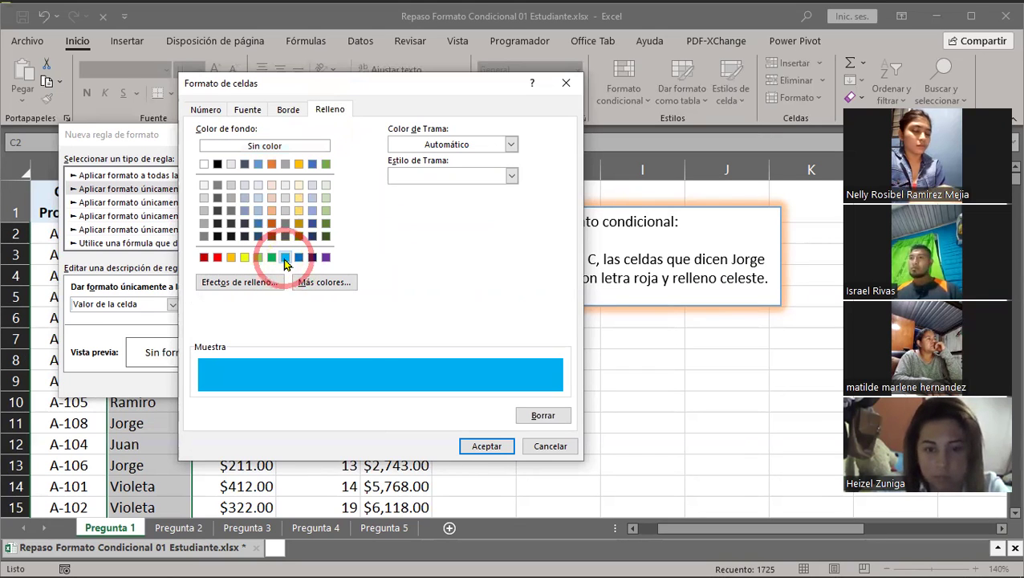
click(486, 445)
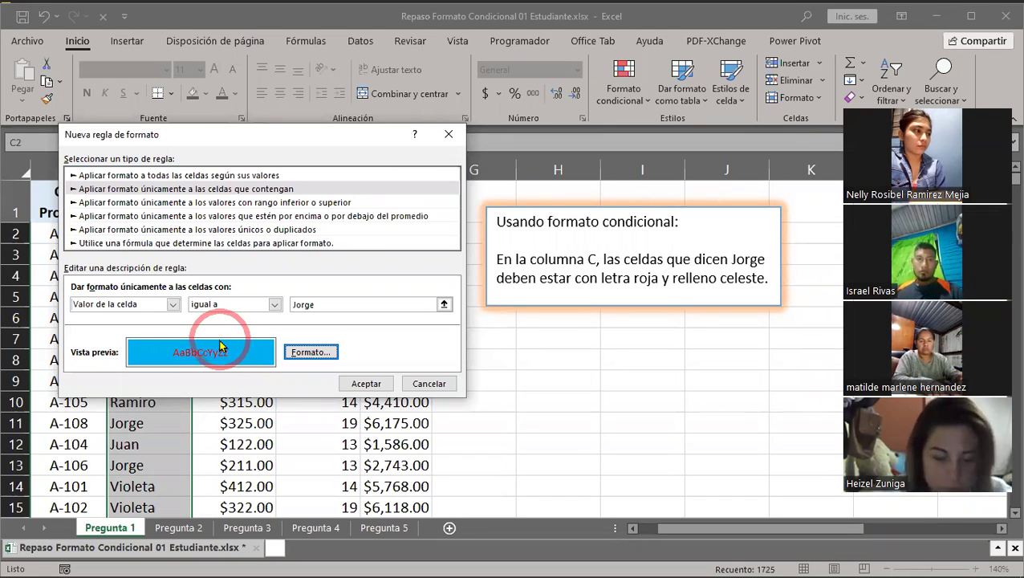
Step: Apply the Jorge rule and scroll down column C to check the highlighted cells
click(366, 385)
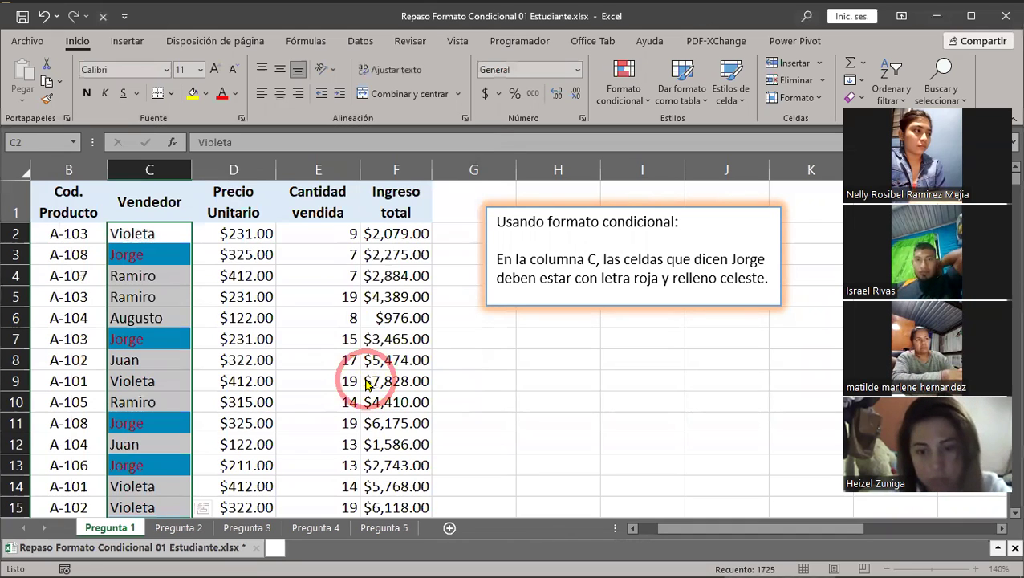
click(201, 344)
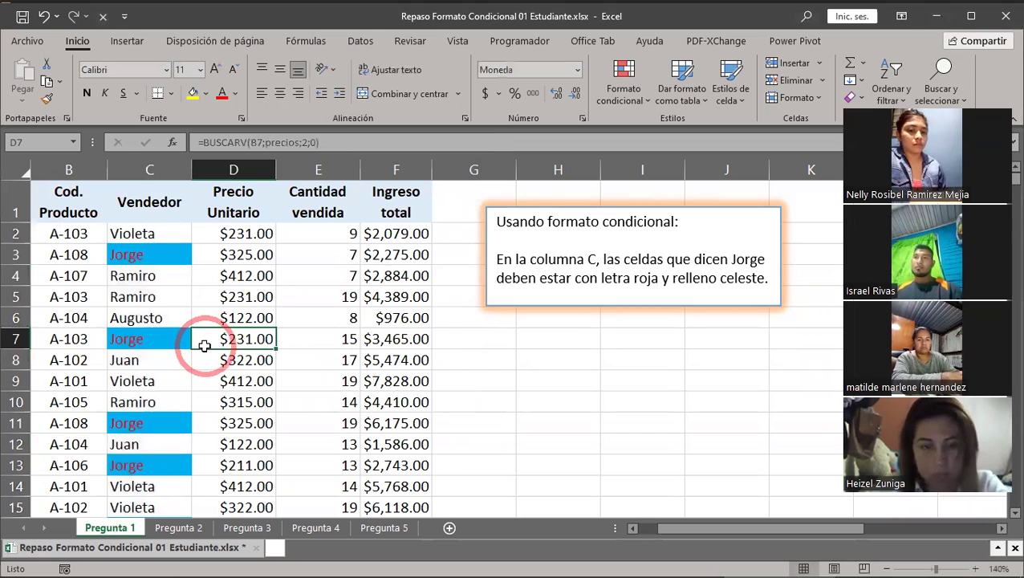
scroll(204, 345, down, 5)
scroll(204, 345, down, 5)
scroll(205, 345, down, 5)
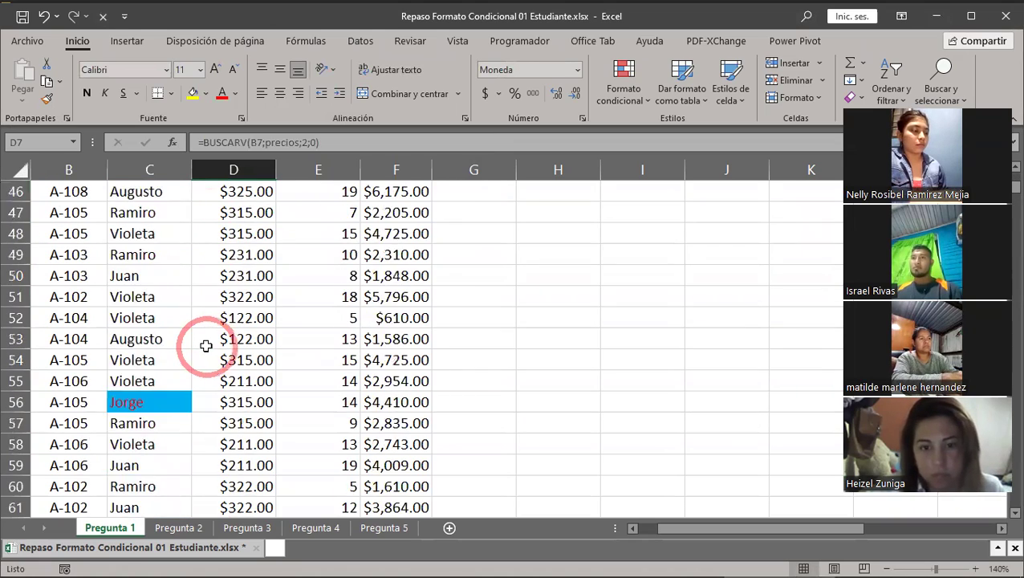
scroll(206, 345, down, 10)
scroll(206, 345, down, 7)
scroll(206, 345, down, 9)
scroll(206, 345, down, 6)
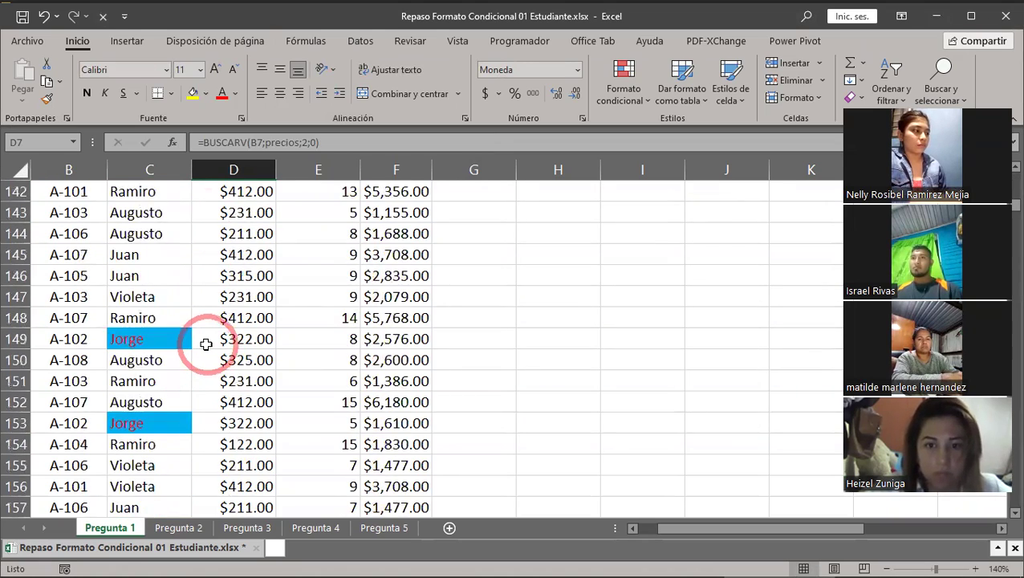
scroll(206, 345, down, 3)
scroll(206, 345, down, 9)
scroll(206, 345, down, 6)
scroll(207, 345, down, 6)
scroll(206, 345, down, 6)
scroll(206, 345, down, 6)
scroll(206, 345, down, 11)
scroll(207, 345, down, 5)
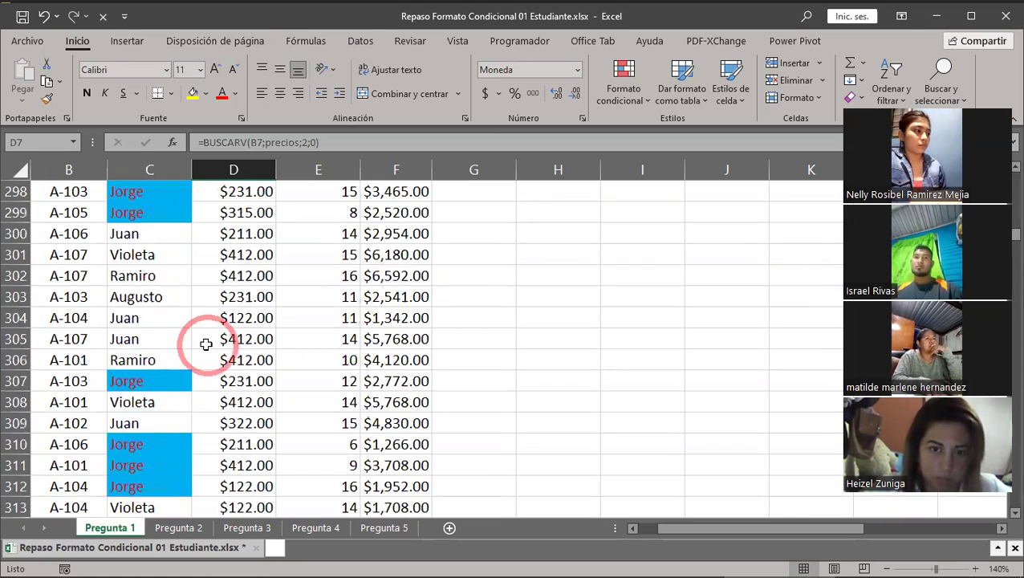
scroll(207, 344, down, 6)
scroll(206, 344, down, 1)
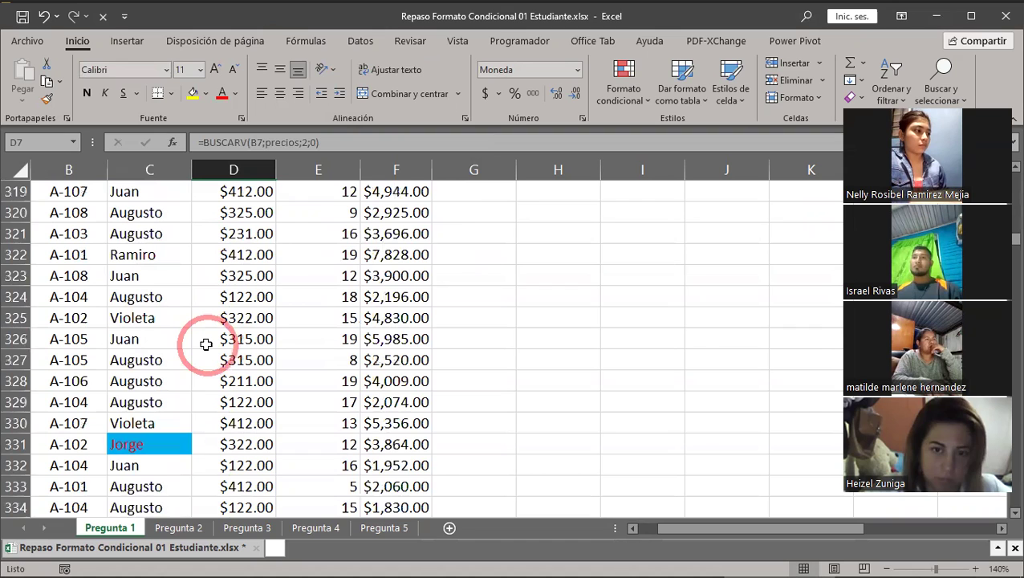
scroll(206, 344, down, 4)
scroll(206, 345, down, 6)
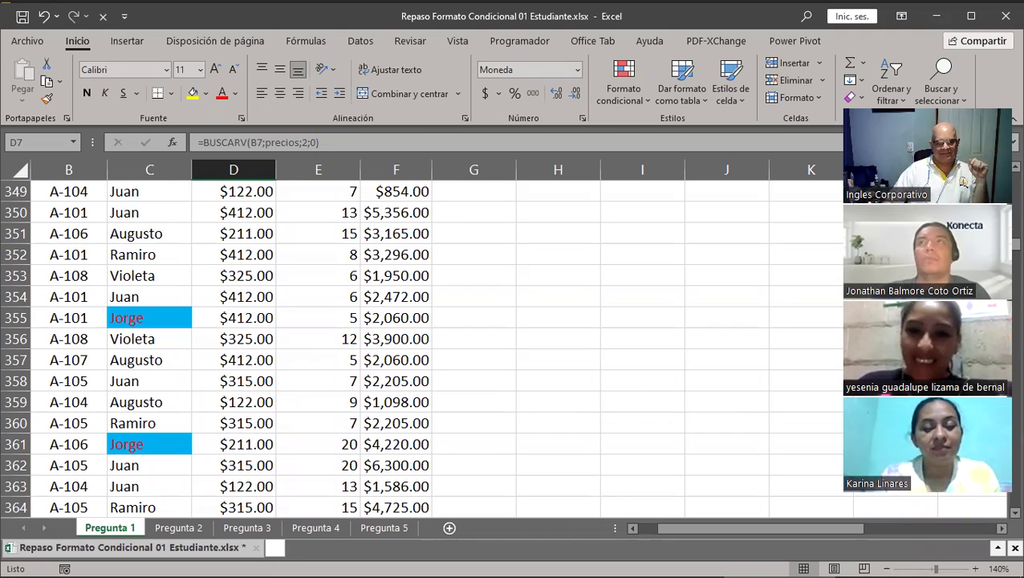
Step: Undo the Jorge highlighting and mark 'las celdas que dicen Jorge' in the instructions
click(44, 16)
click(171, 234)
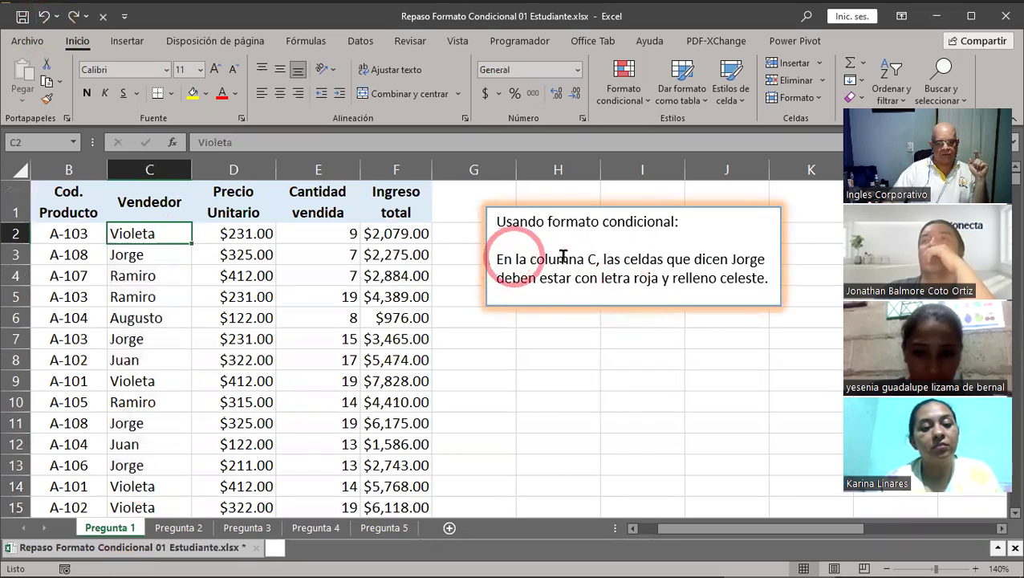
mouse_move(602, 259)
mouse_down()
mouse_move(766, 267)
mouse_move(768, 282)
mouse_up()
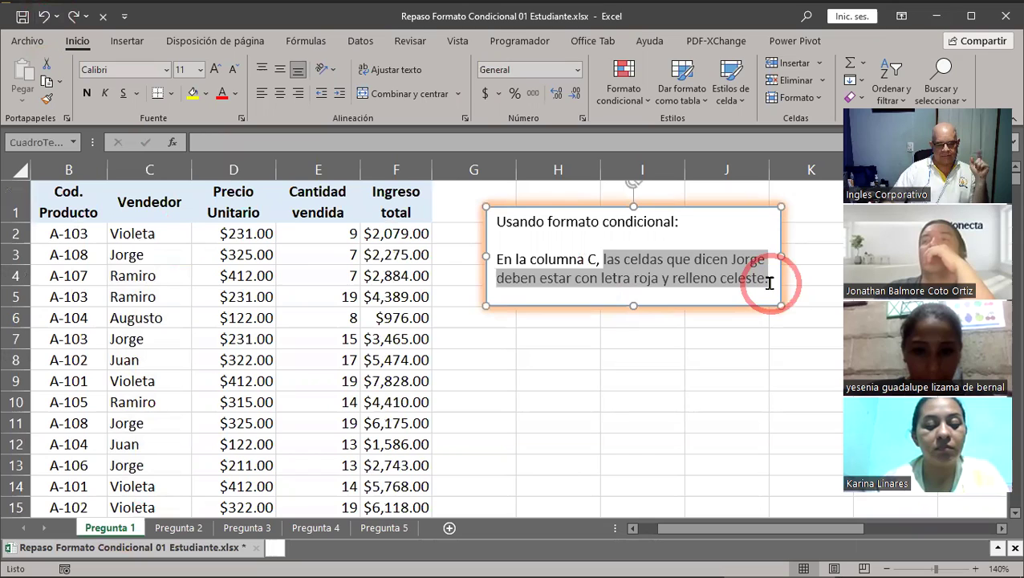
Step: Select the Vendedor entries C2 down to row 1726, then scroll back to the top
click(161, 239)
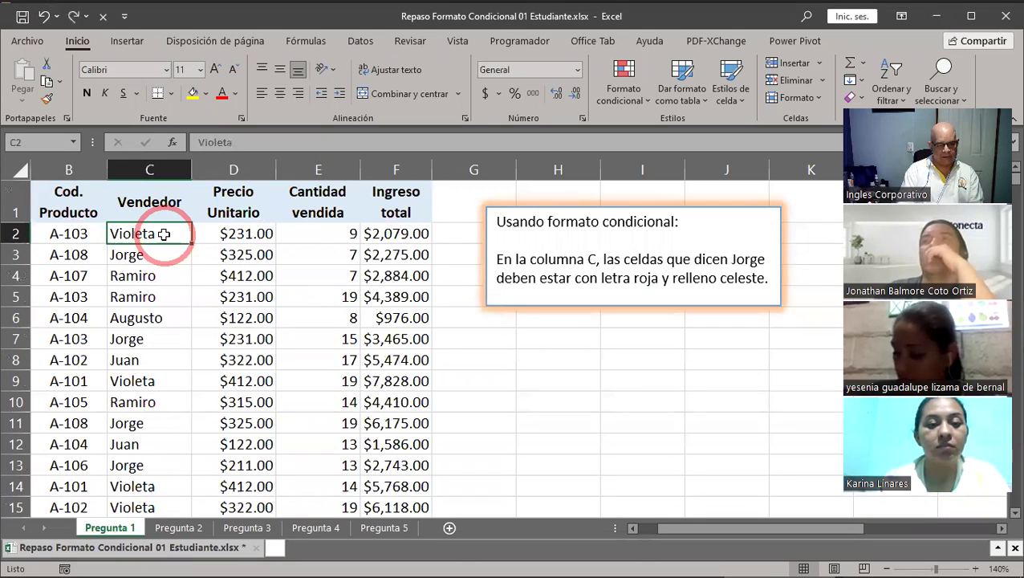
key(ctrl+shift+Down)
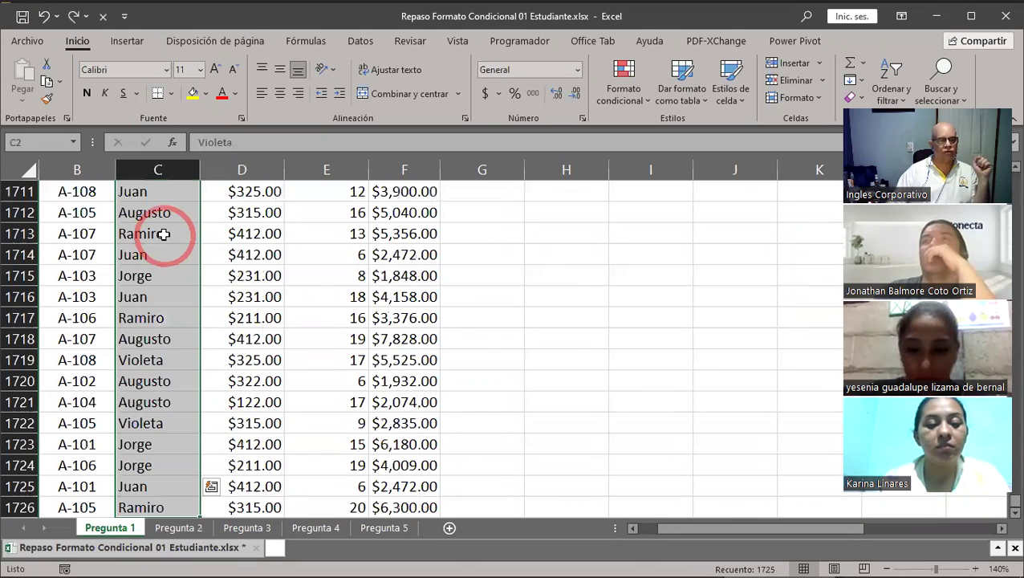
scroll(193, 249, down, 1)
scroll(222, 269, down, 2)
scroll(233, 281, up, 2)
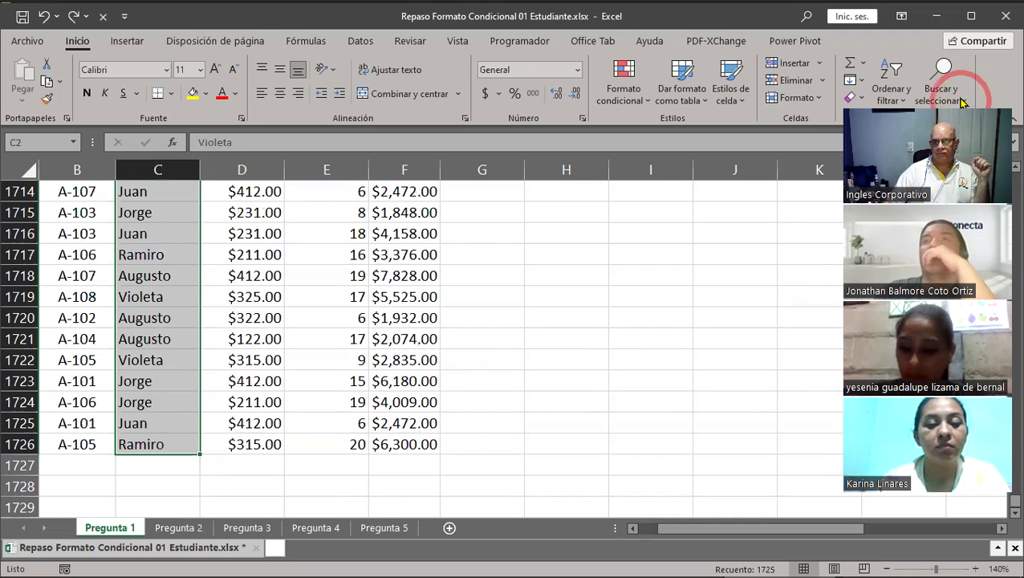
drag(1002, 502, 1002, 171)
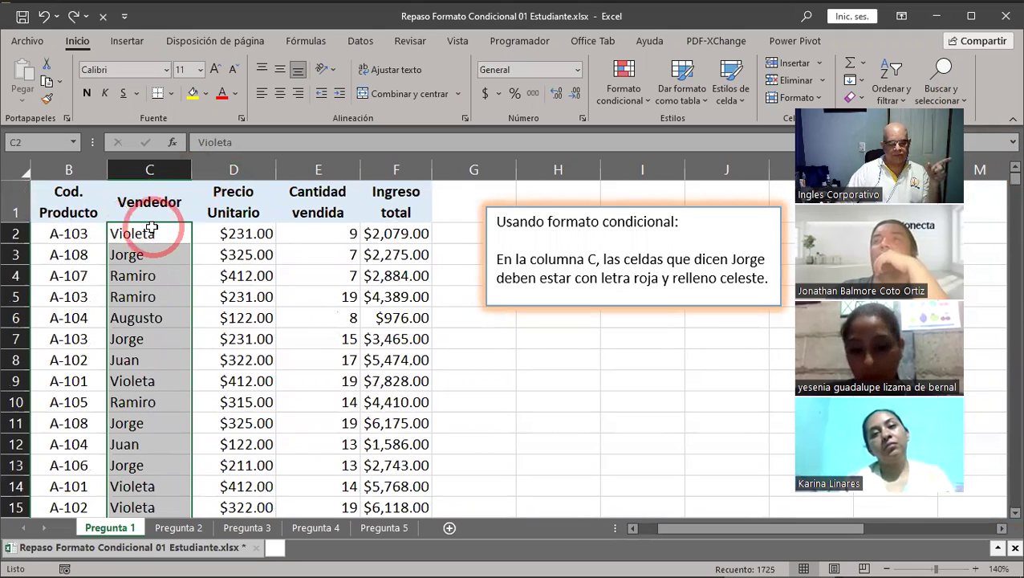
Step: Start a new 'celdas que contengan' rule using operator 'igual a' with value Jorge
click(640, 101)
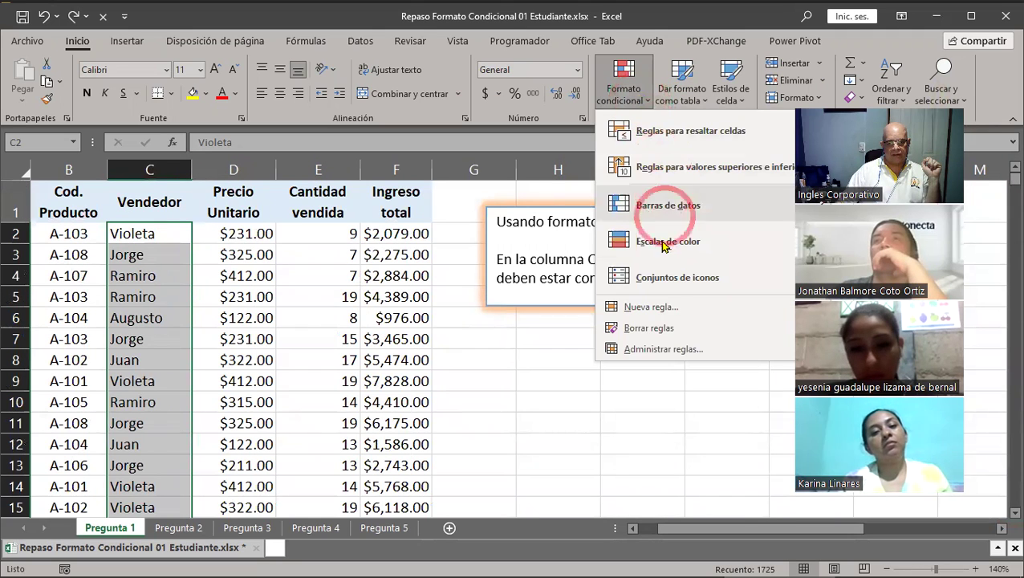
click(646, 308)
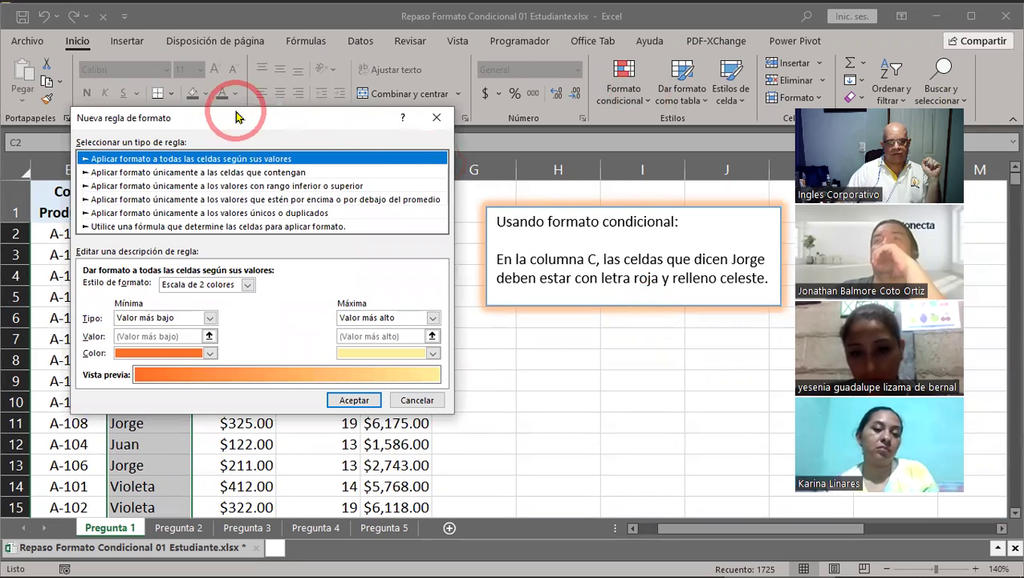
click(215, 171)
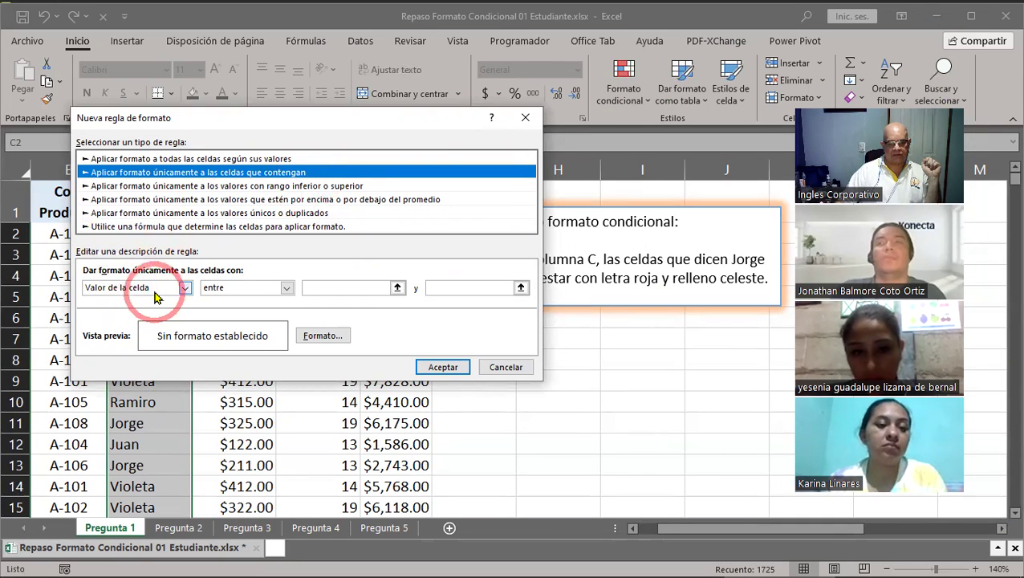
click(286, 288)
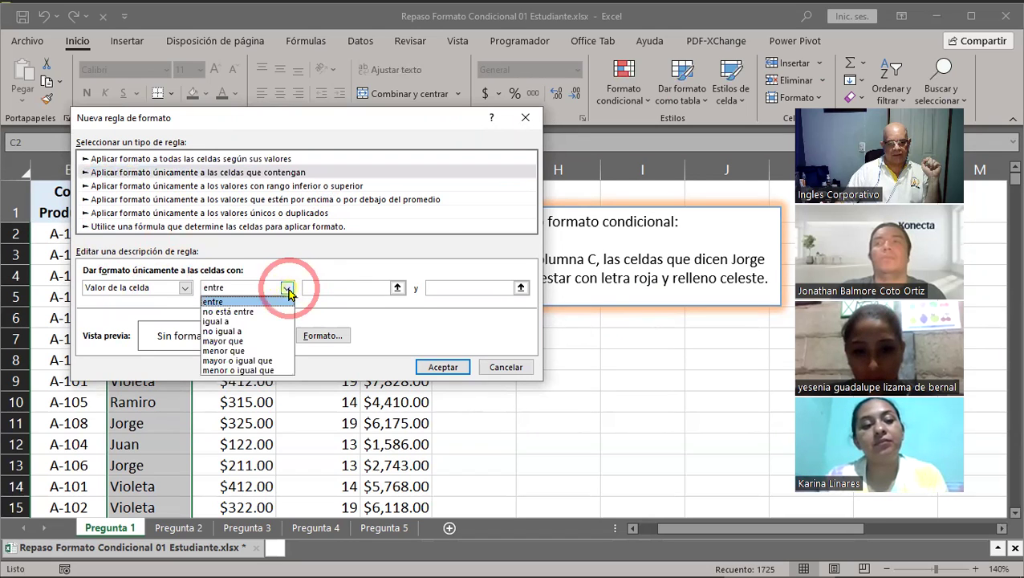
click(214, 321)
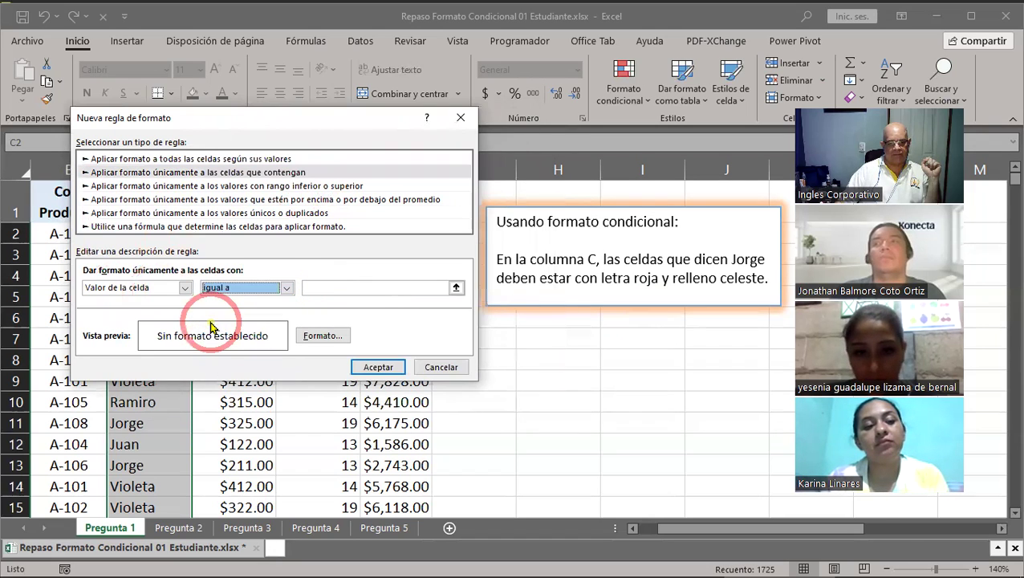
click(322, 288)
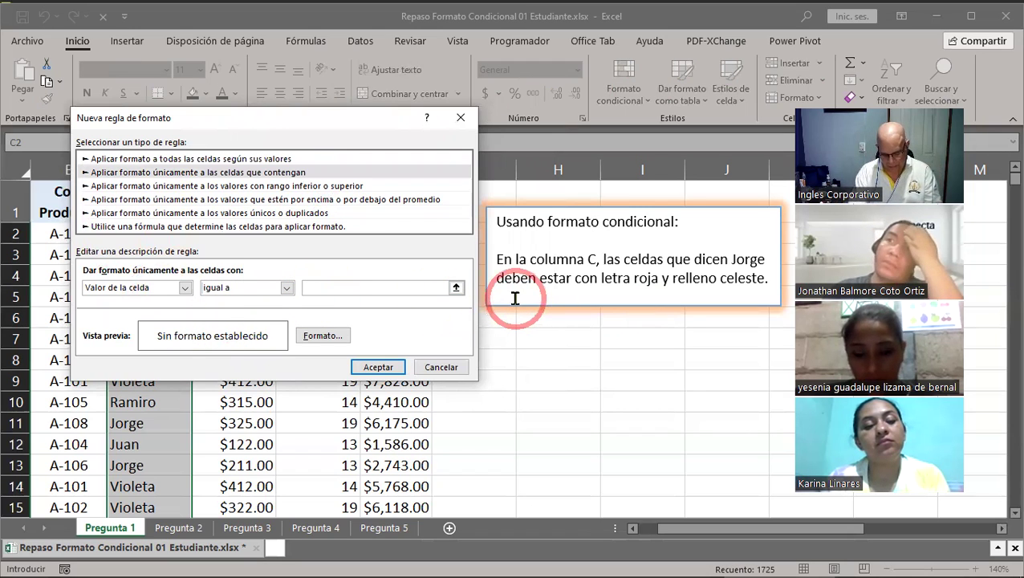
text(Jorge)
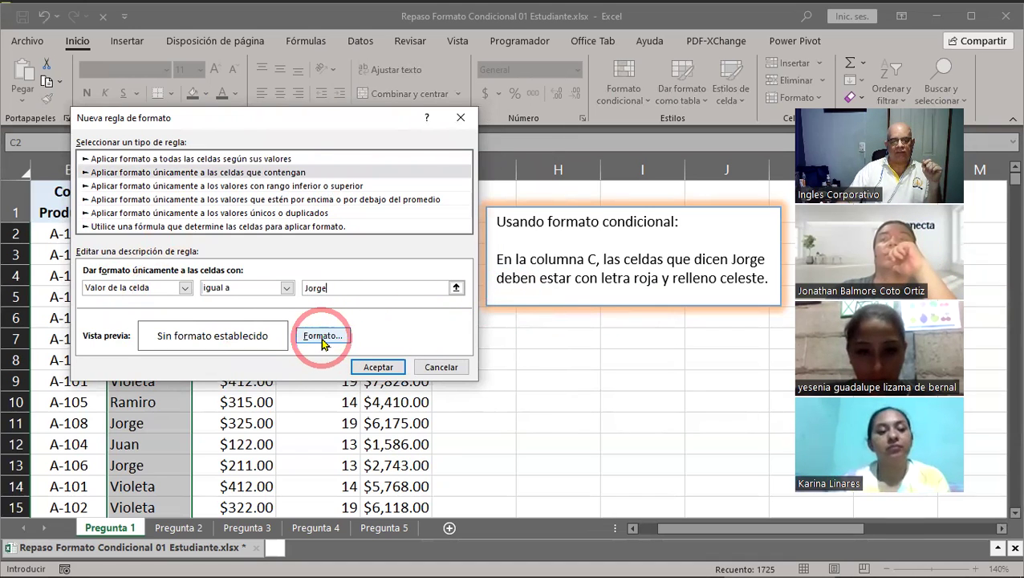
Step: Give the Jorge rule a light-blue fill and red font colour, and apply it
click(321, 335)
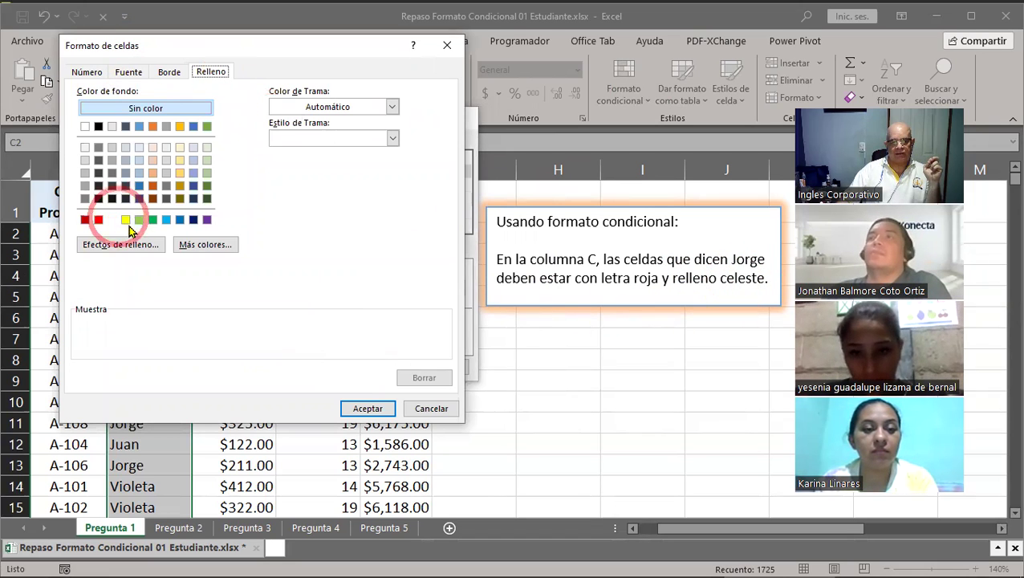
click(166, 220)
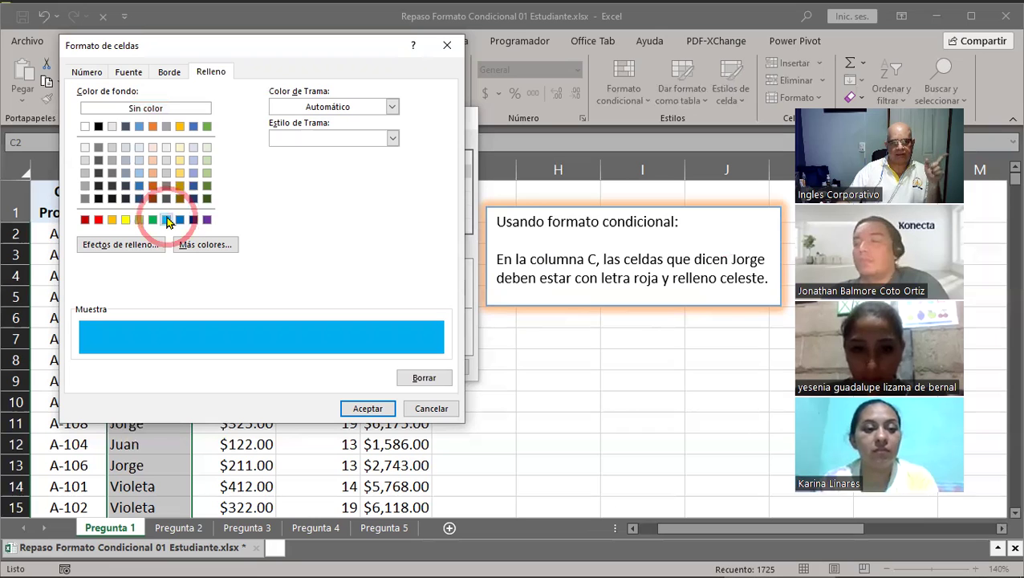
click(128, 72)
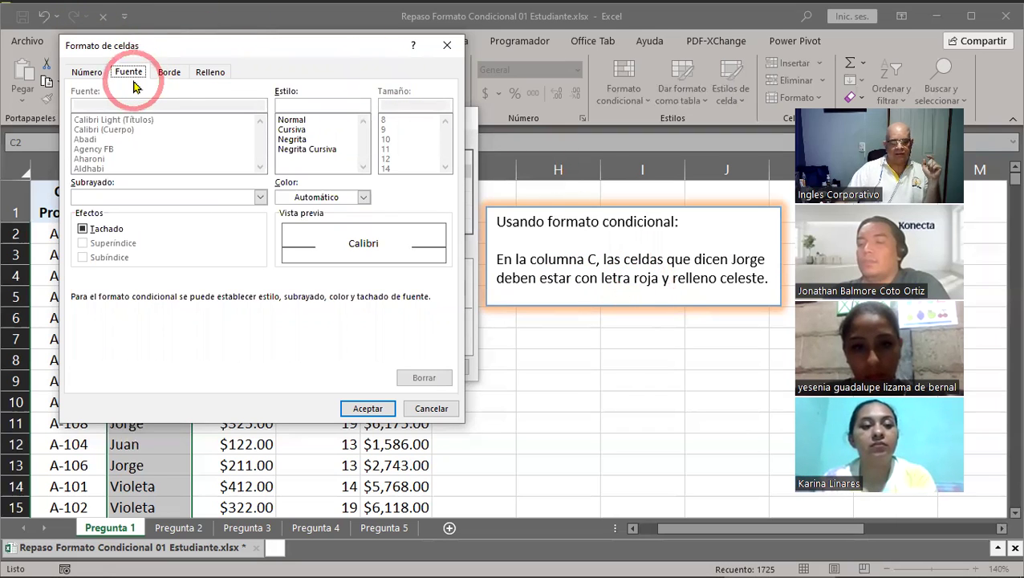
click(362, 199)
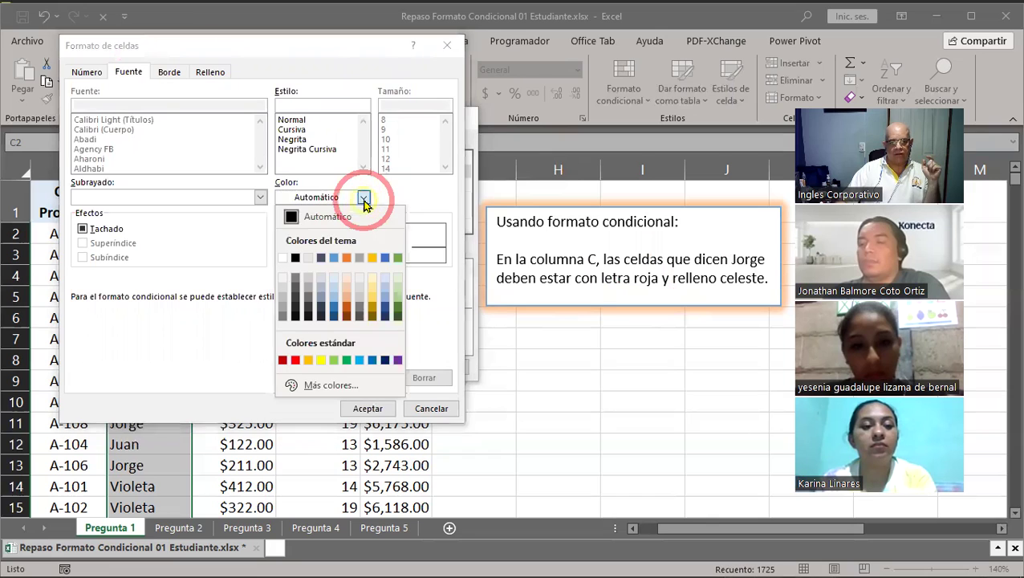
click(296, 359)
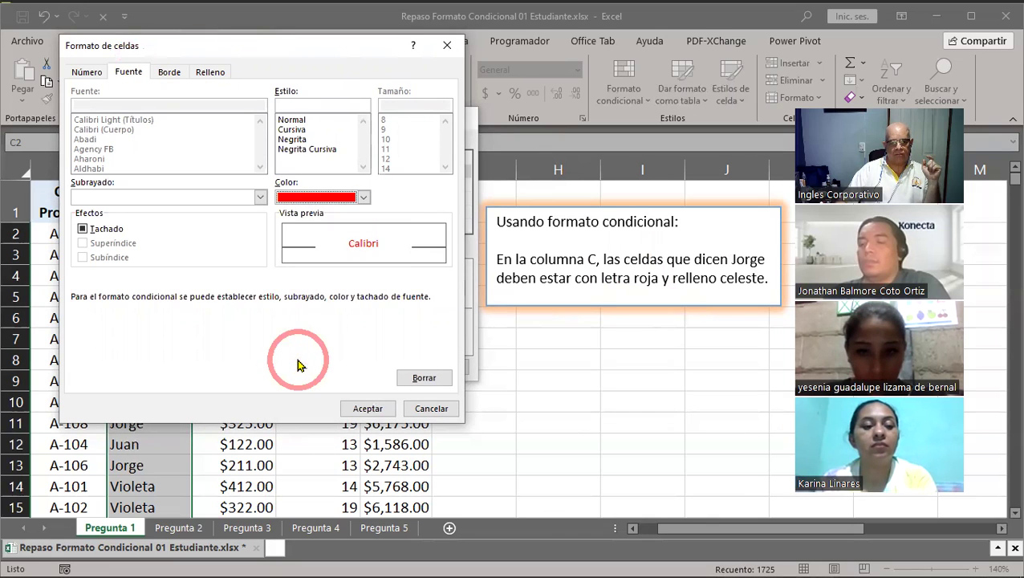
click(371, 409)
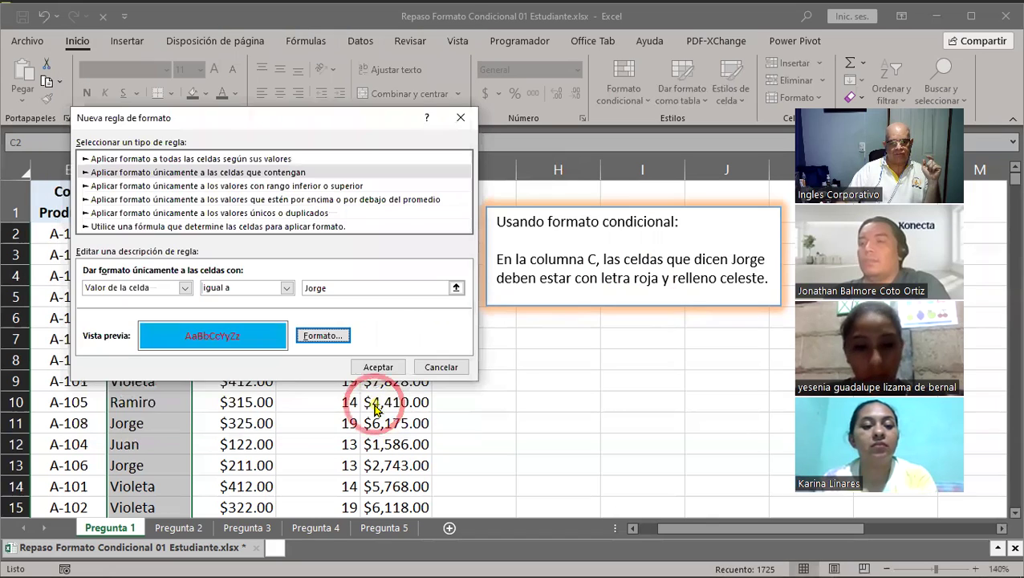
click(378, 365)
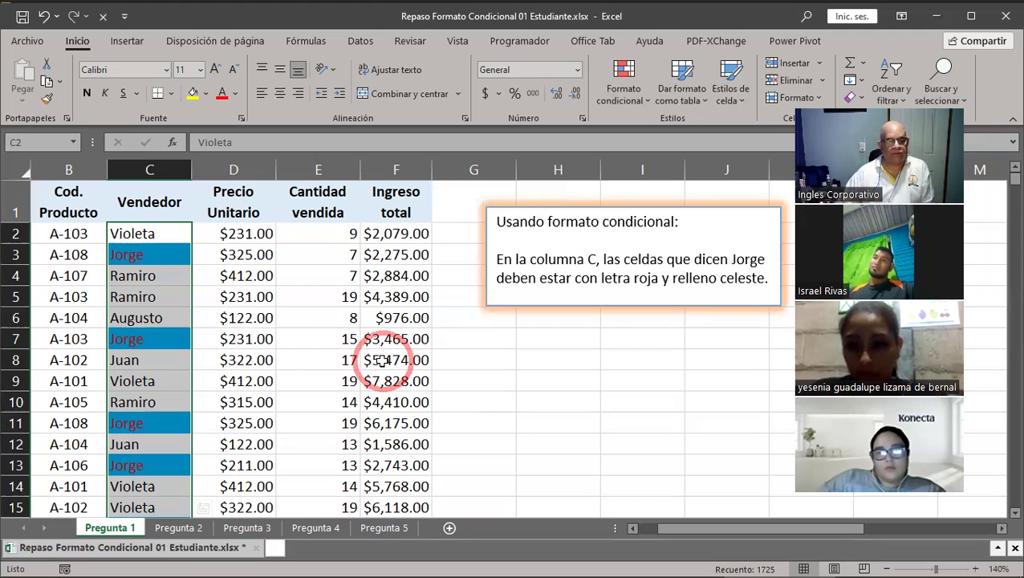
Step: Switch to the Pregunta 2 sheet
click(178, 529)
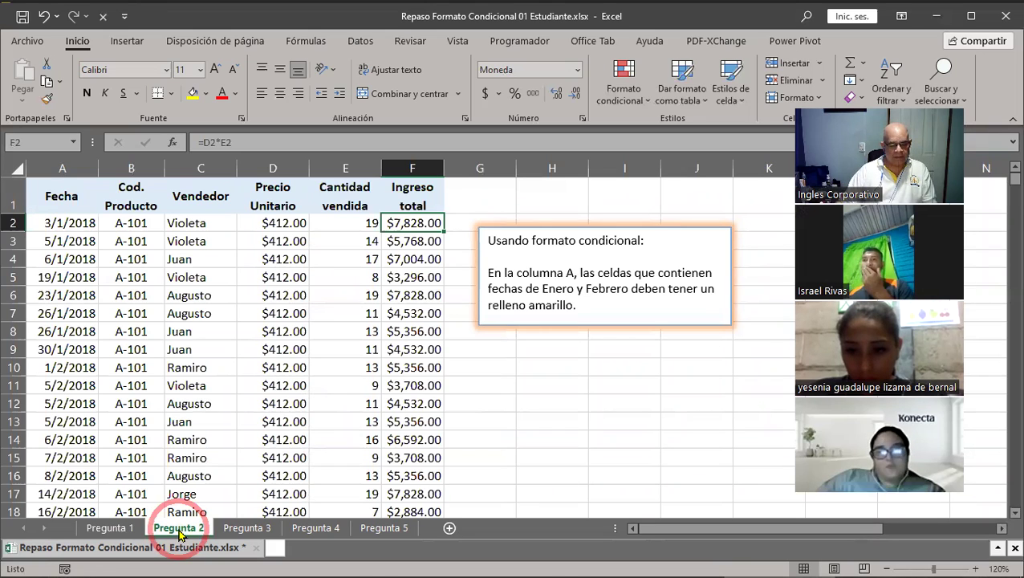
click(487, 273)
drag(487, 274, 573, 275)
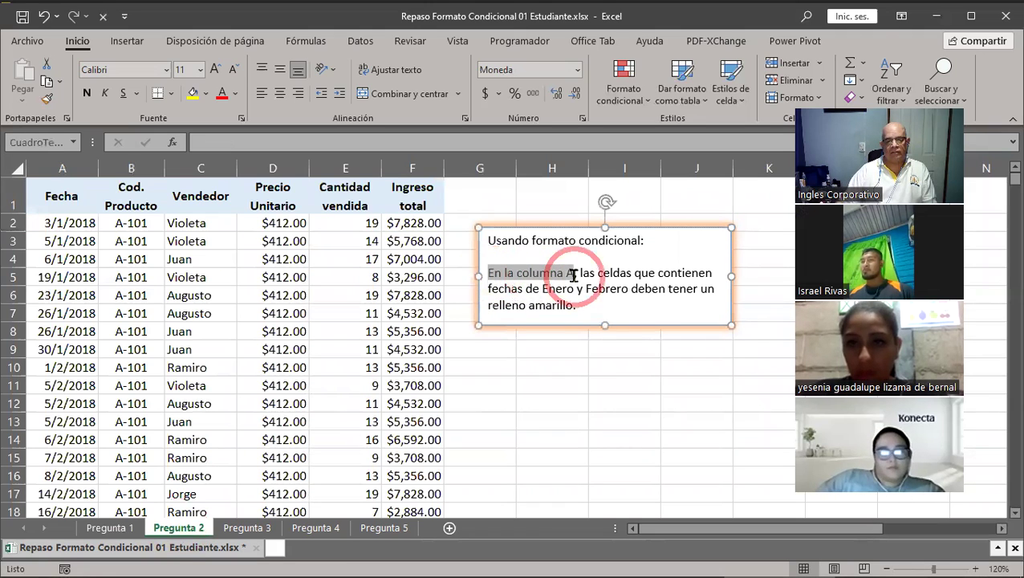
click(63, 169)
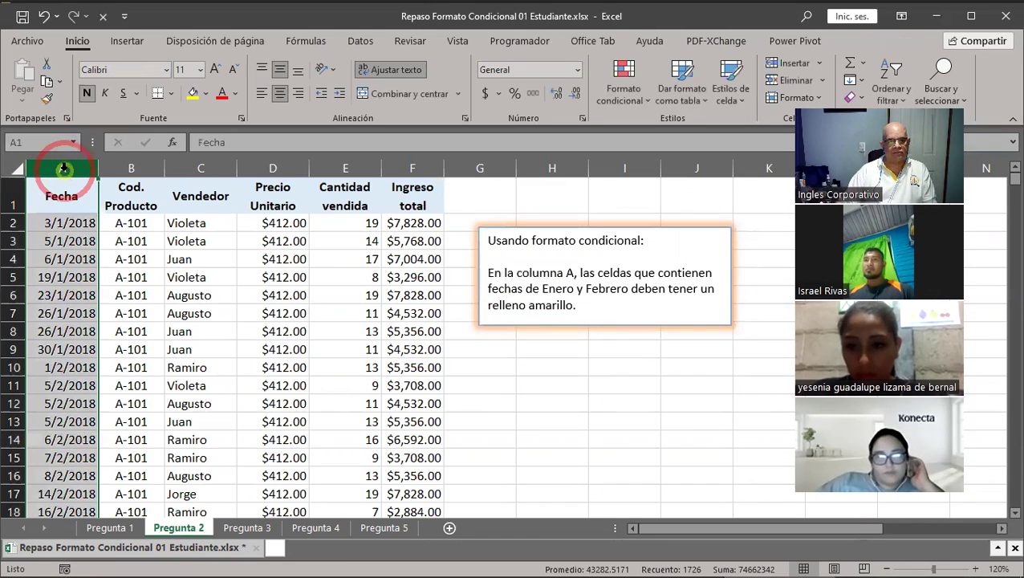
mouse_move(579, 277)
mouse_down()
mouse_move(709, 277)
mouse_move(628, 293)
mouse_up()
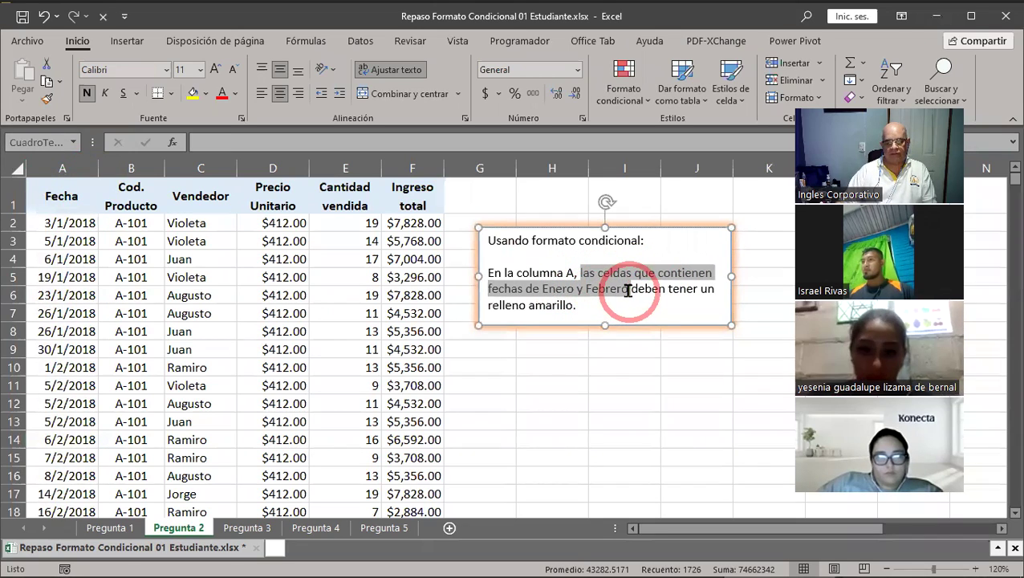
mouse_move(628, 290)
mouse_down()
mouse_move(565, 311)
mouse_move(585, 308)
mouse_up()
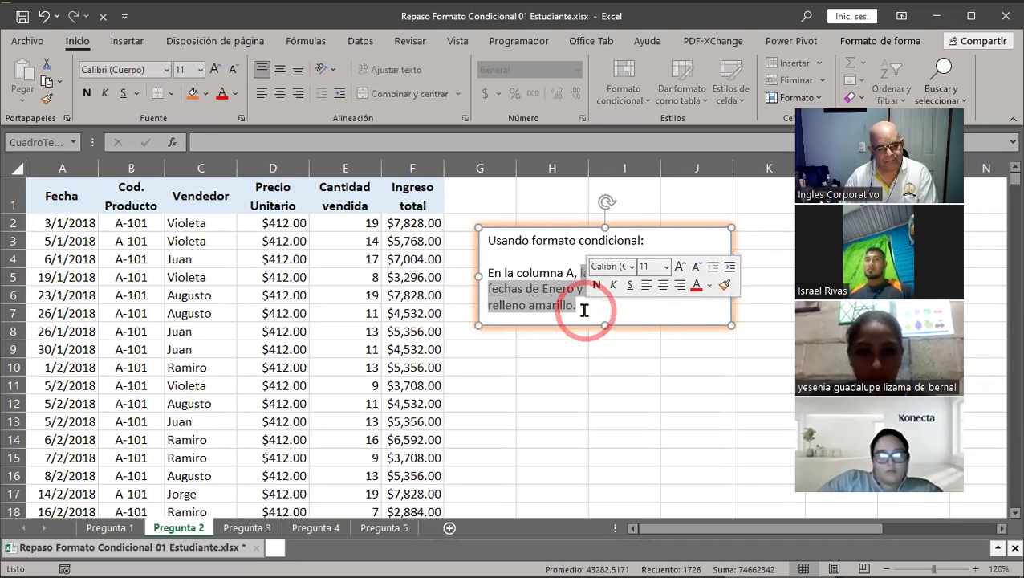
click(155, 450)
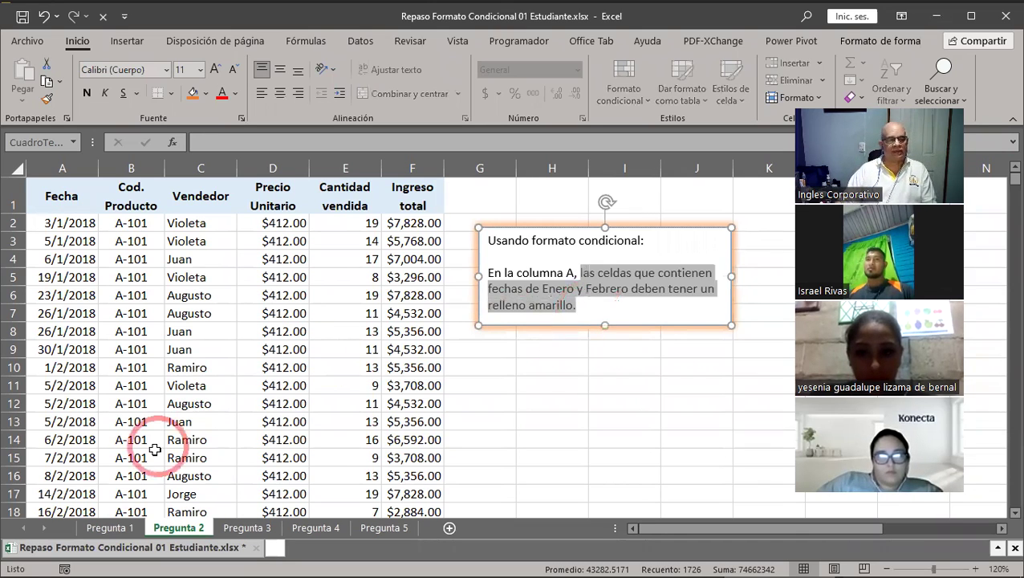
scroll(183, 415, down, 2)
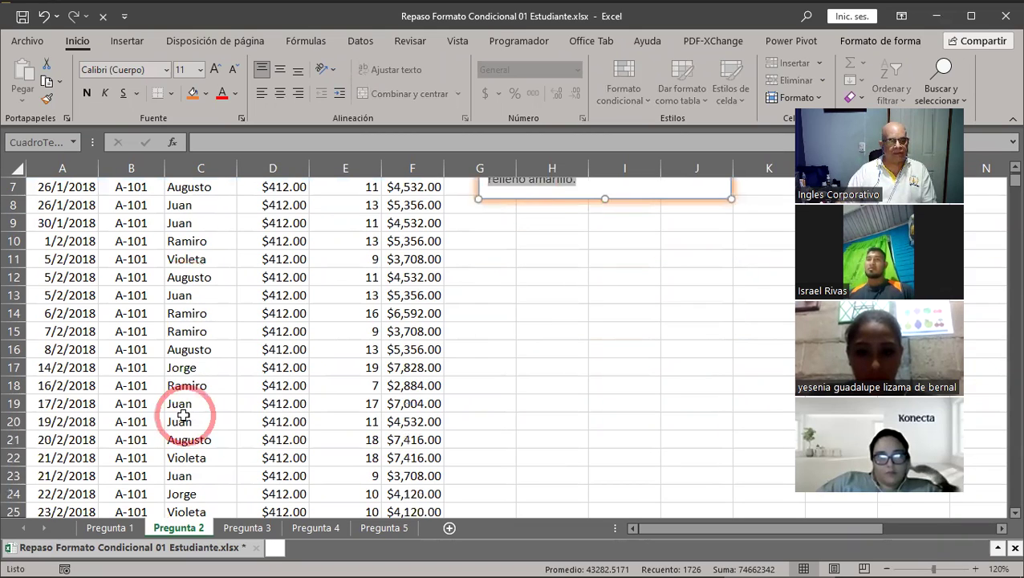
scroll(182, 415, down, 2)
scroll(183, 414, down, 3)
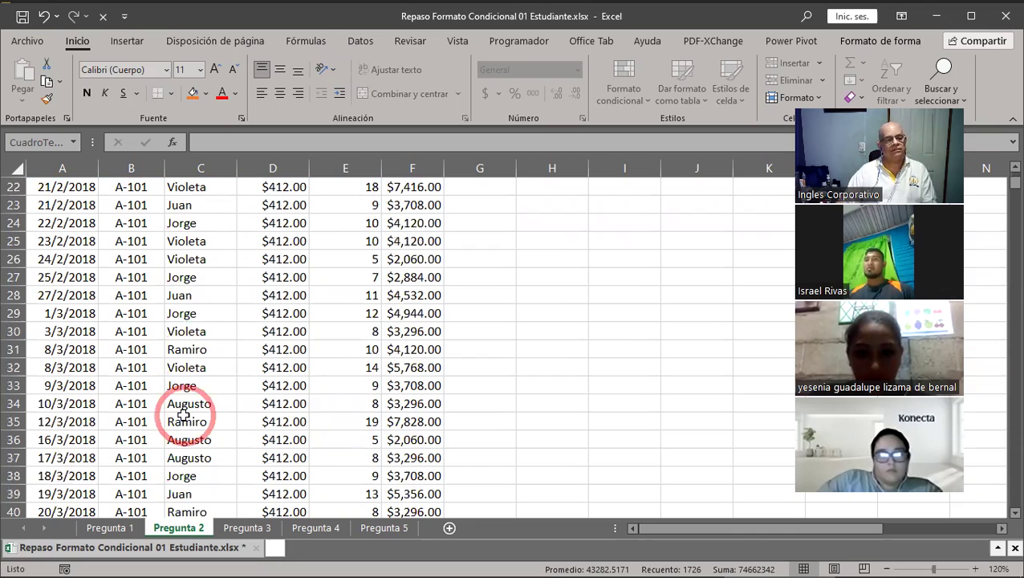
scroll(183, 415, down, 3)
scroll(182, 415, down, 1)
scroll(183, 415, down, 4)
scroll(183, 414, down, 4)
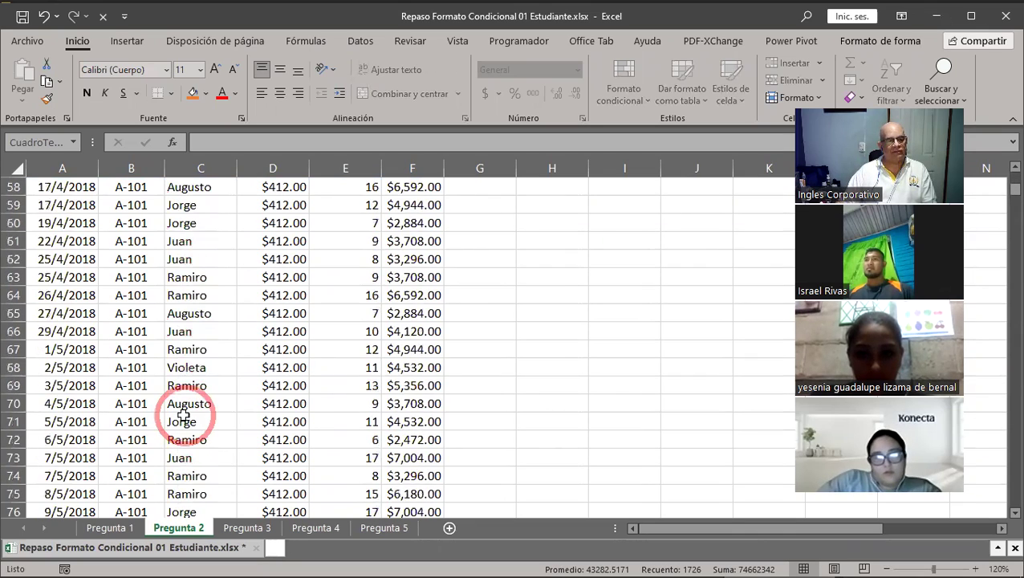
scroll(183, 415, down, 2)
scroll(183, 414, down, 3)
scroll(183, 415, down, 5)
scroll(182, 415, down, 5)
scroll(183, 415, down, 5)
scroll(183, 415, down, 4)
scroll(182, 414, down, 6)
scroll(183, 415, down, 8)
scroll(183, 415, down, 2)
scroll(183, 415, down, 5)
scroll(183, 414, down, 5)
scroll(183, 415, down, 5)
scroll(183, 414, down, 2)
scroll(183, 414, down, 1)
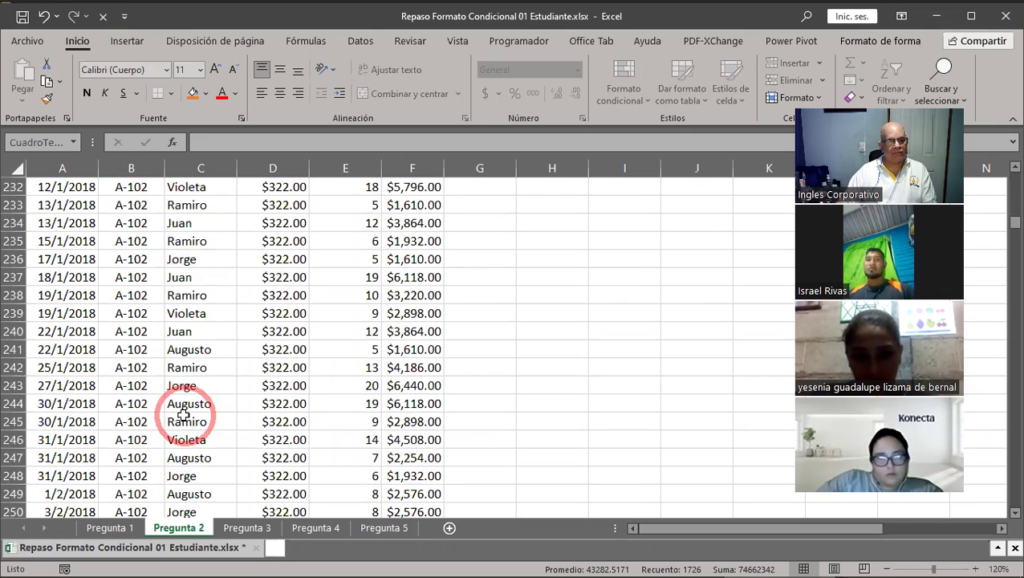
scroll(183, 414, down, 6)
scroll(183, 415, down, 6)
scroll(183, 415, up, 4)
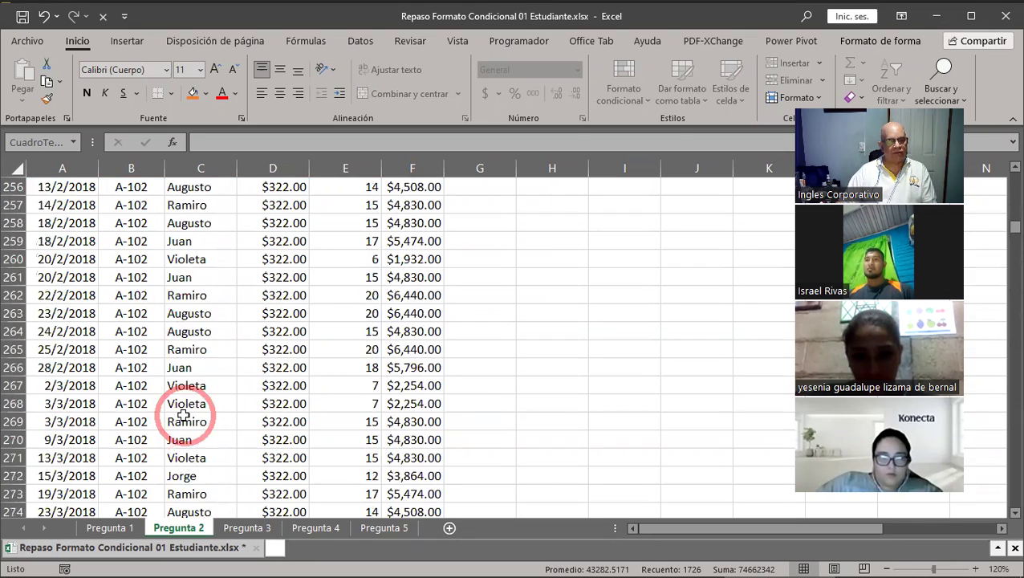
scroll(183, 415, up, 1)
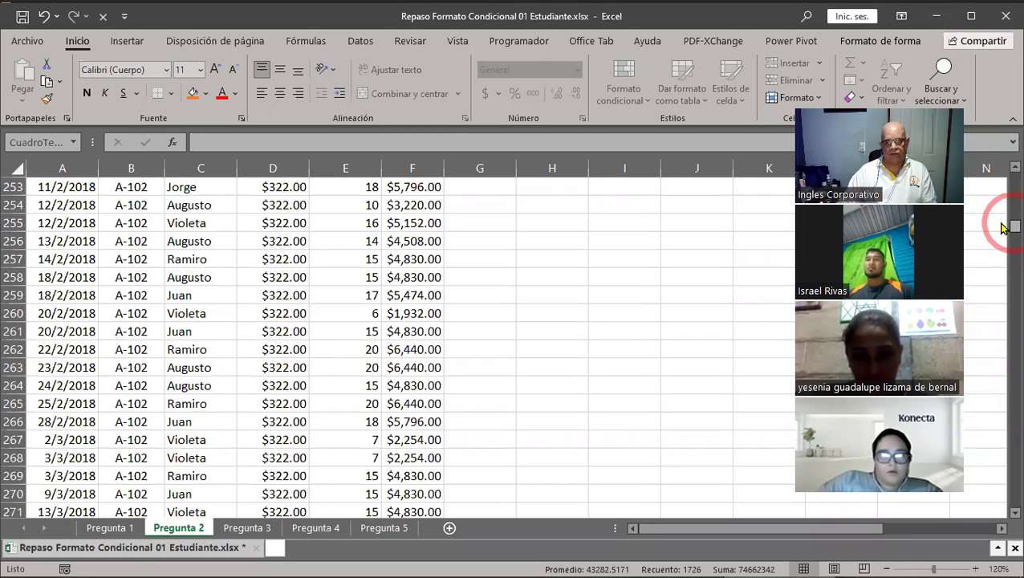
drag(1003, 227, 1009, 168)
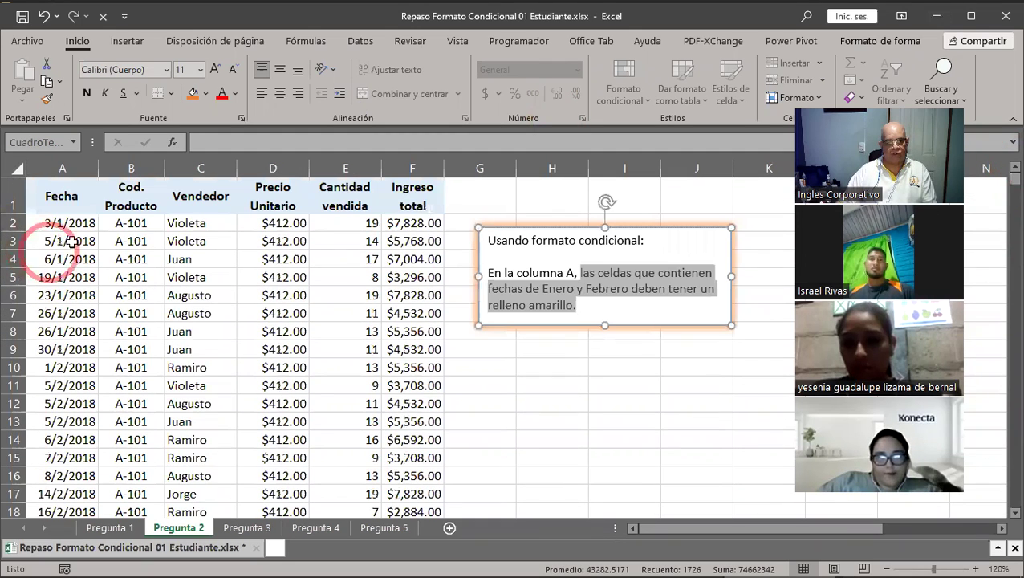
Step: Select the dates A2 through A1726, then scroll back to the top
click(68, 223)
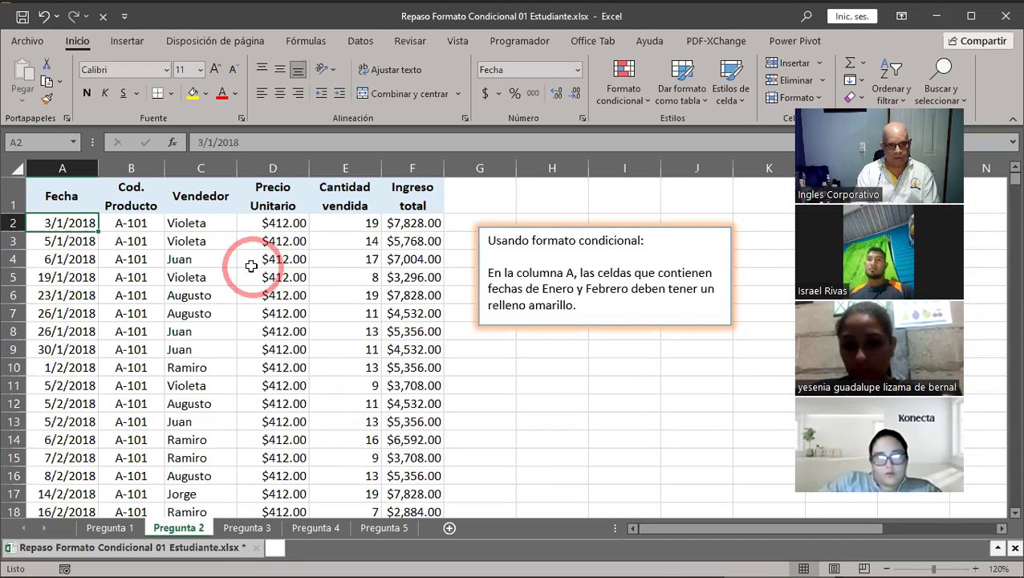
key(ctrl+shift+Down)
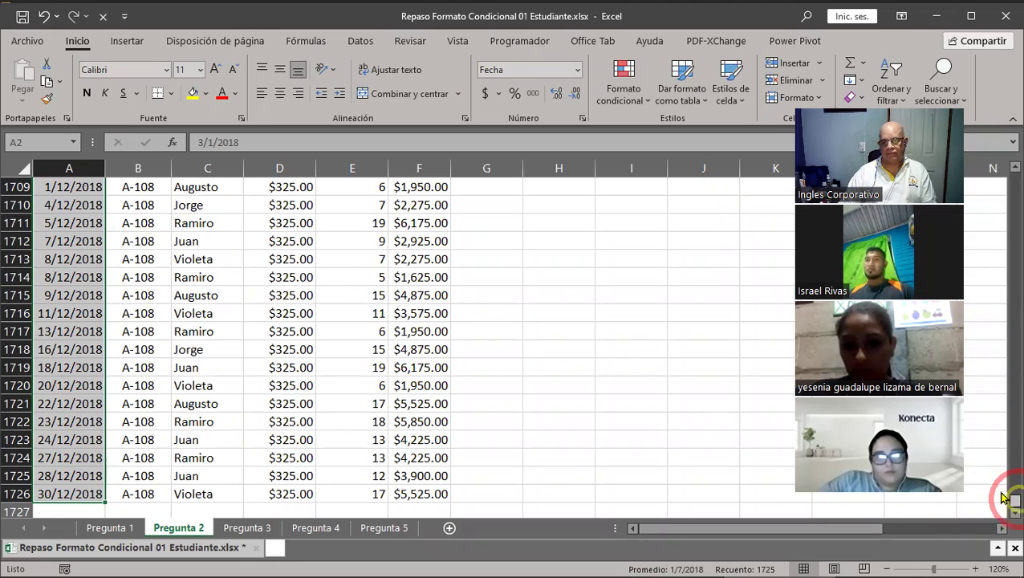
drag(1003, 497, 1002, 152)
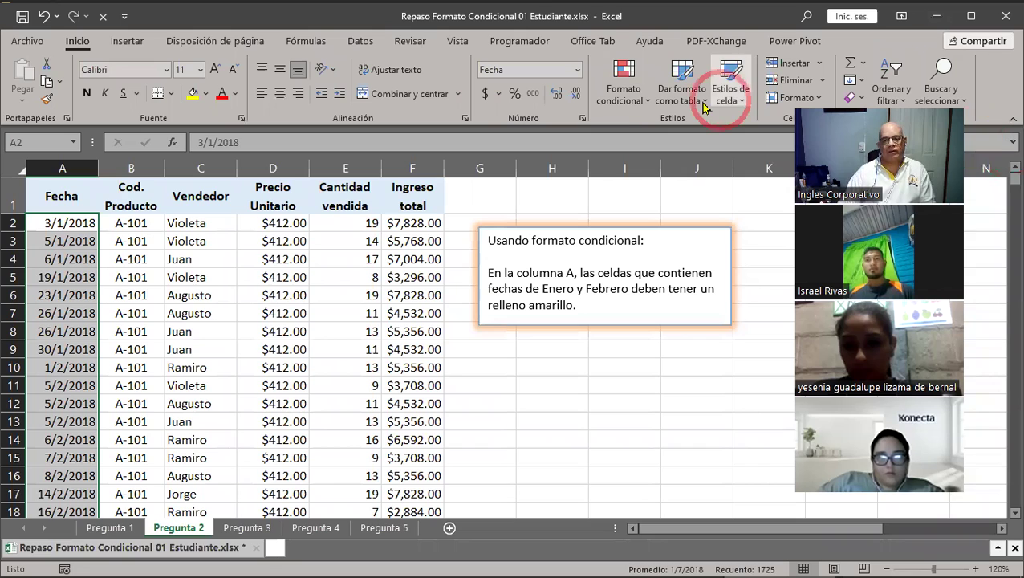
Step: Start a new cell-value 'entre' rule and move its dialog clear of the data and instructions
click(642, 111)
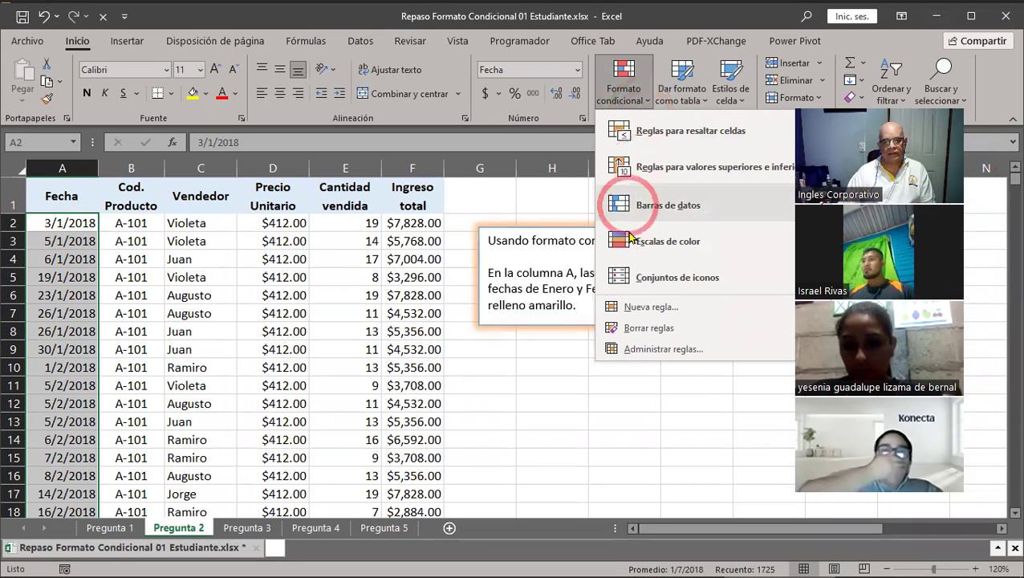
click(648, 309)
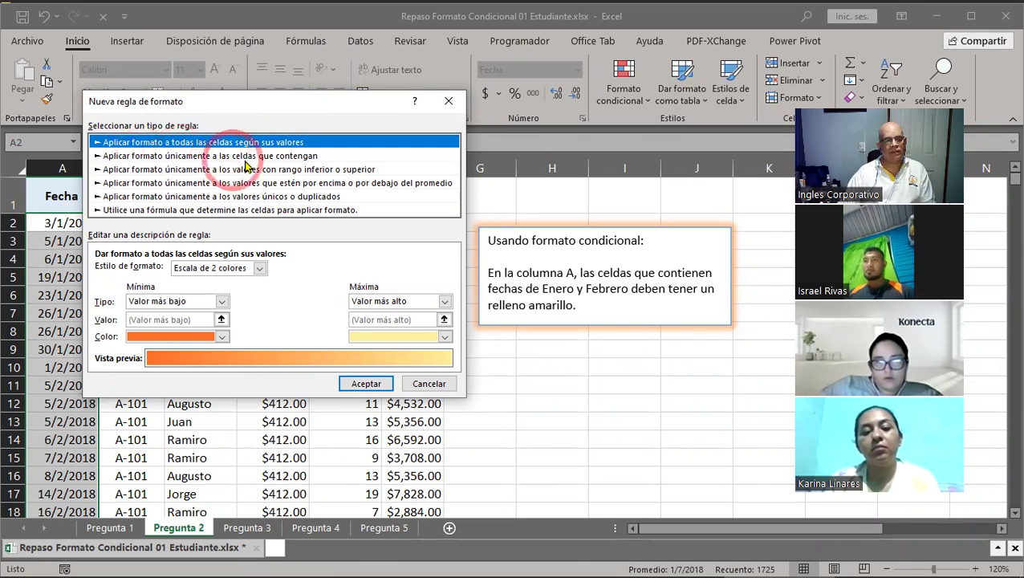
click(291, 155)
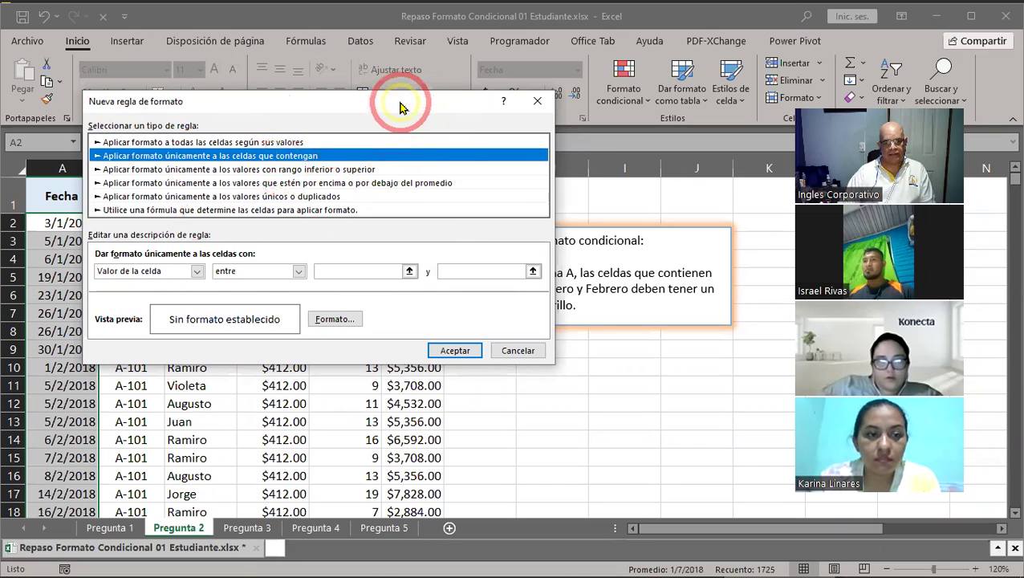
drag(395, 107, 314, 95)
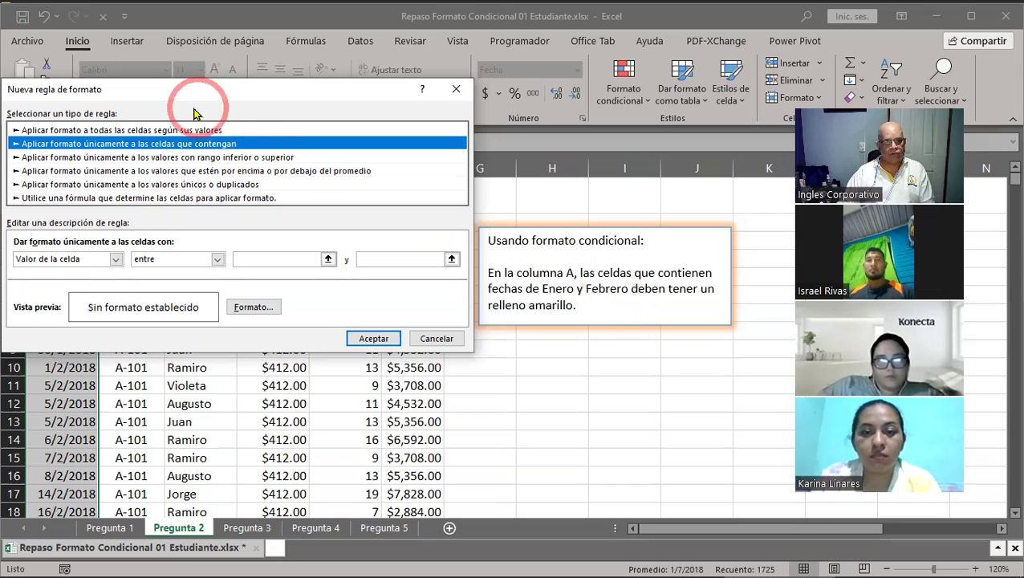
drag(154, 91, 389, 72)
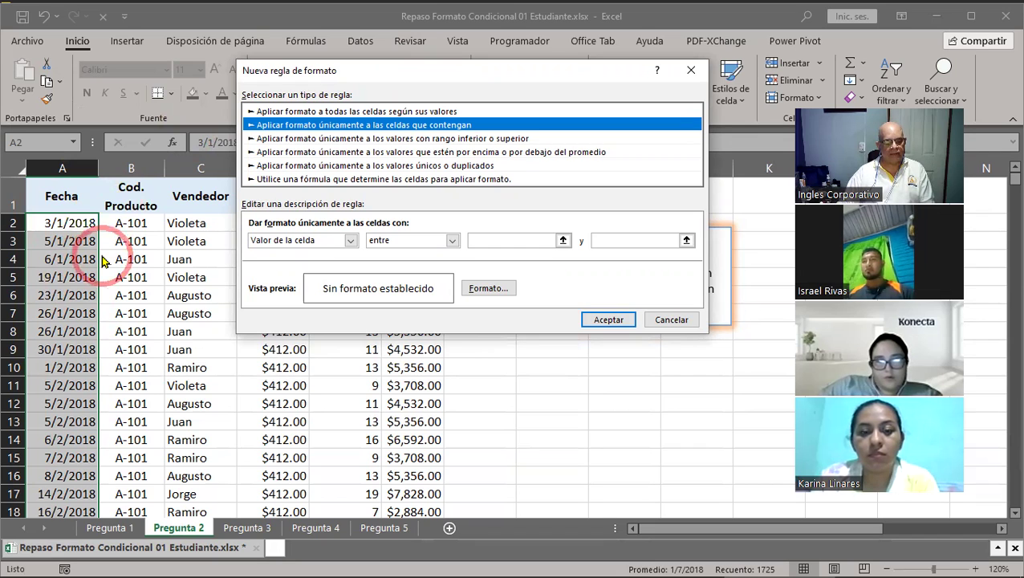
drag(533, 80, 519, 78)
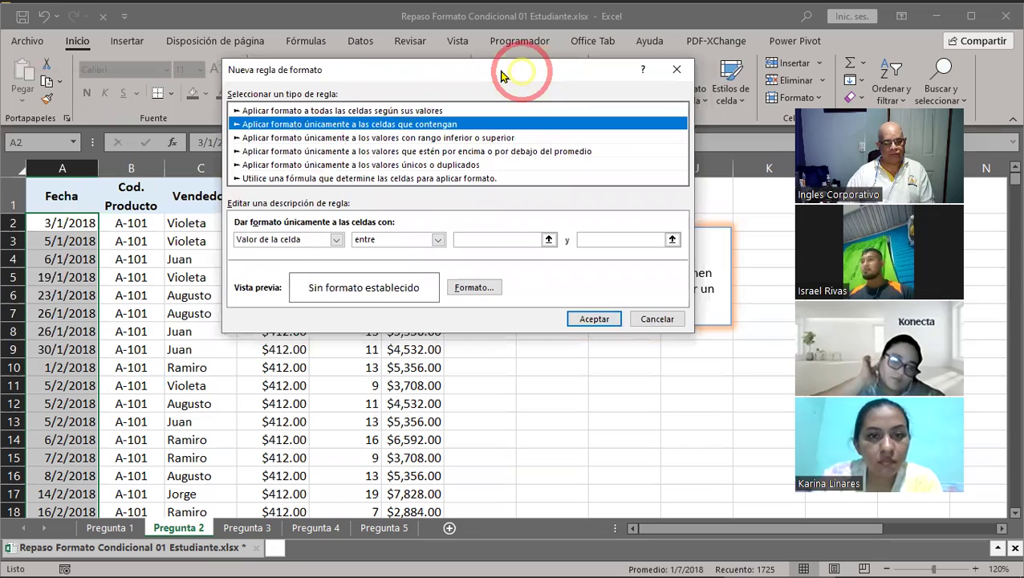
drag(501, 75, 305, 79)
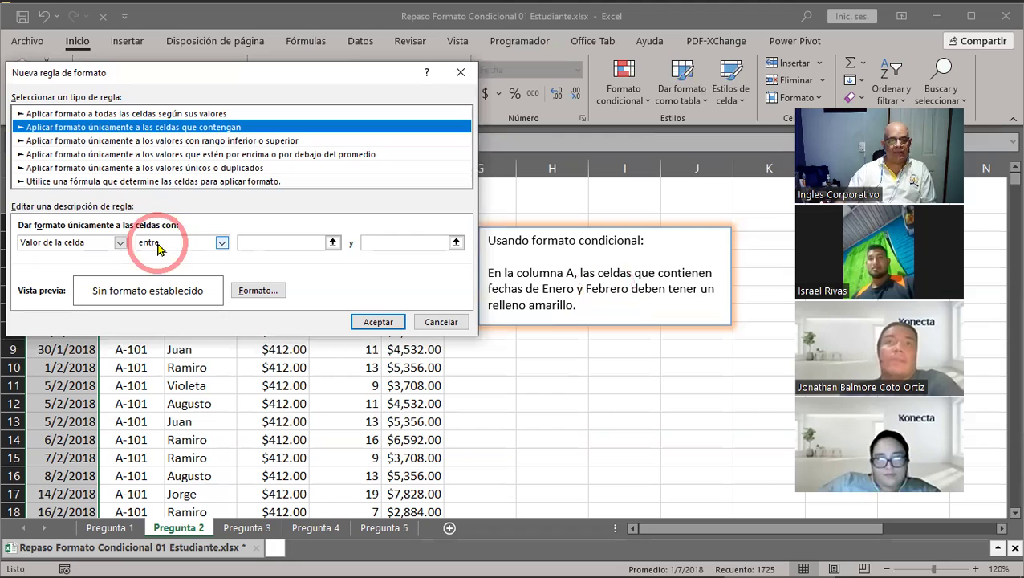
Step: Enter the rule bounds 01/01/2018 and 28/02/2018
click(263, 241)
text(01/01/2018)
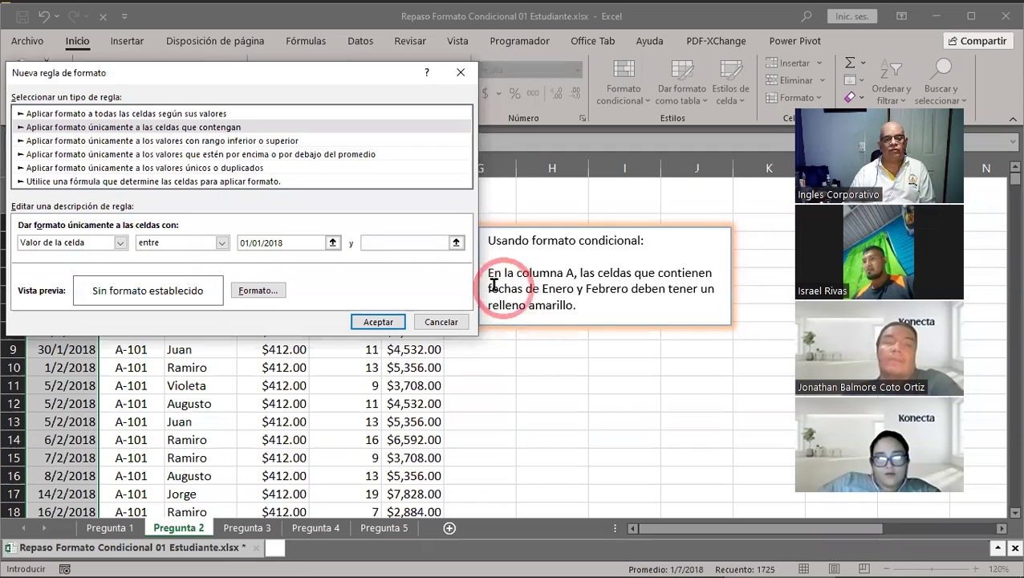
click(393, 243)
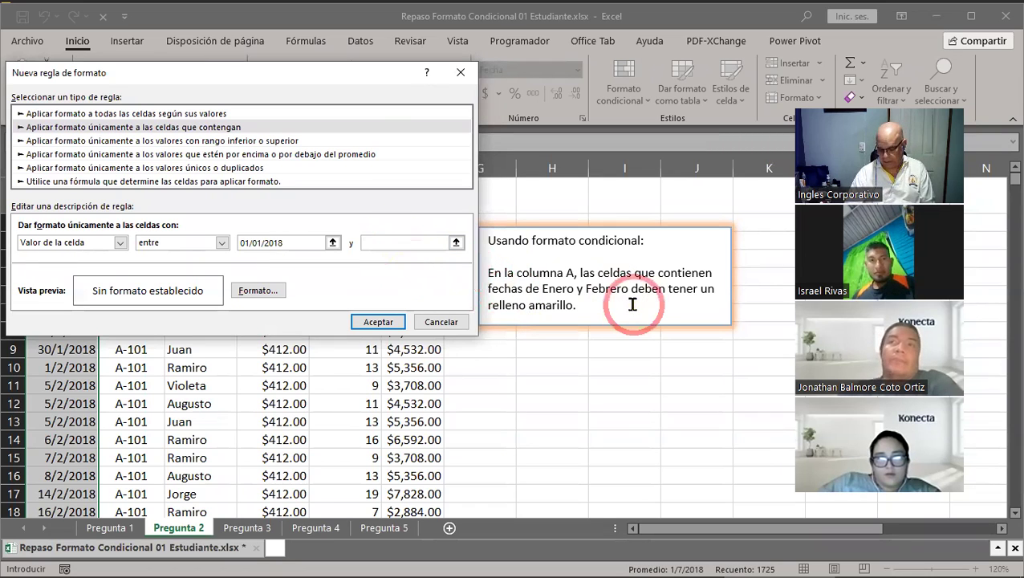
text(28/)
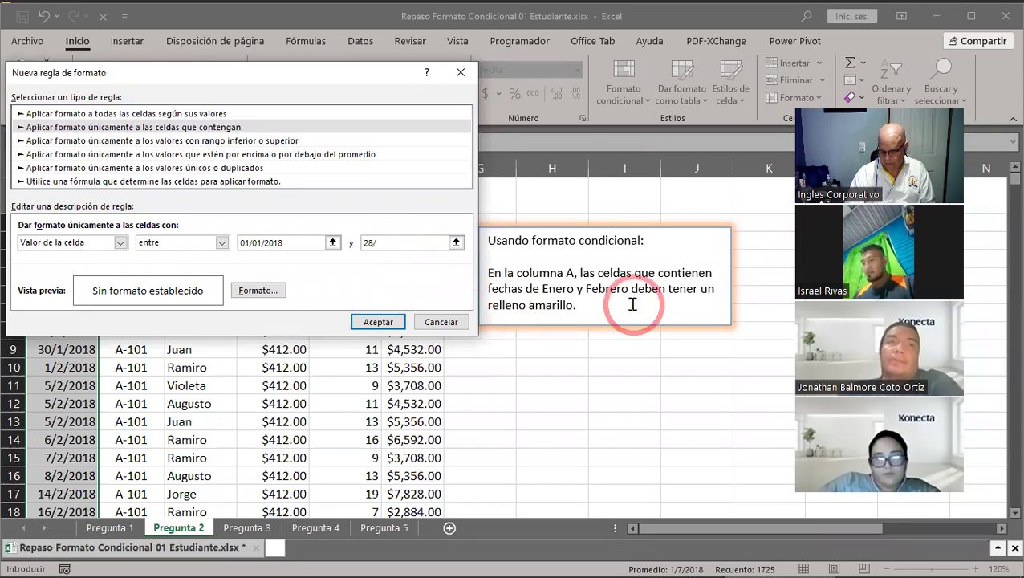
text(02/2018)
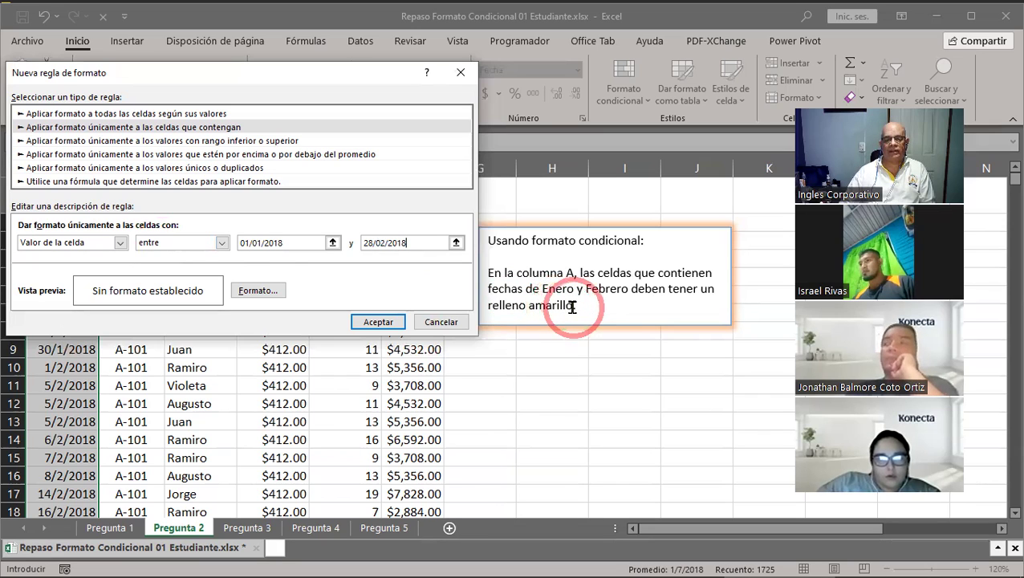
Step: Give the between-dates rule a yellow fill and apply it to column A
click(257, 291)
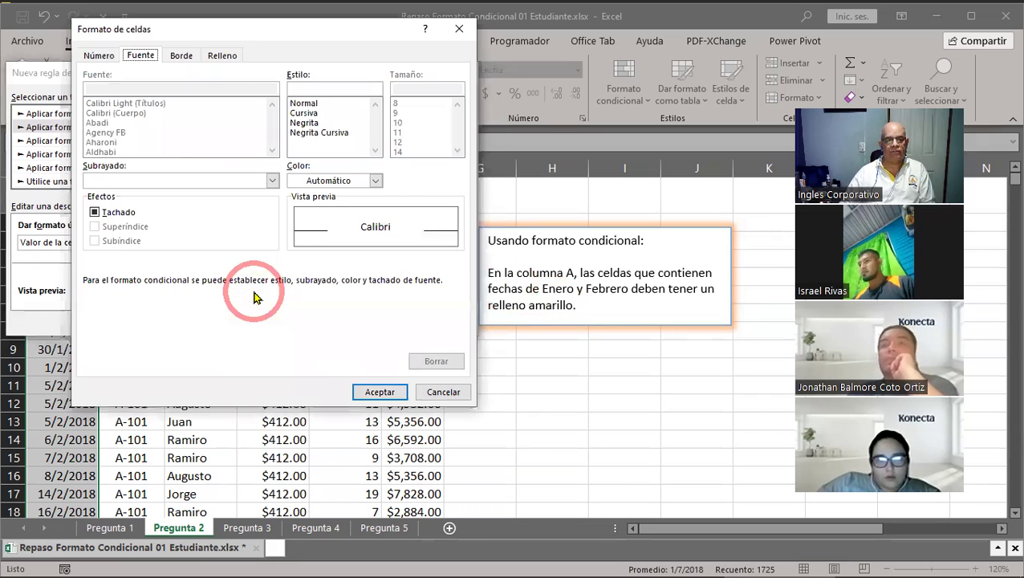
click(223, 57)
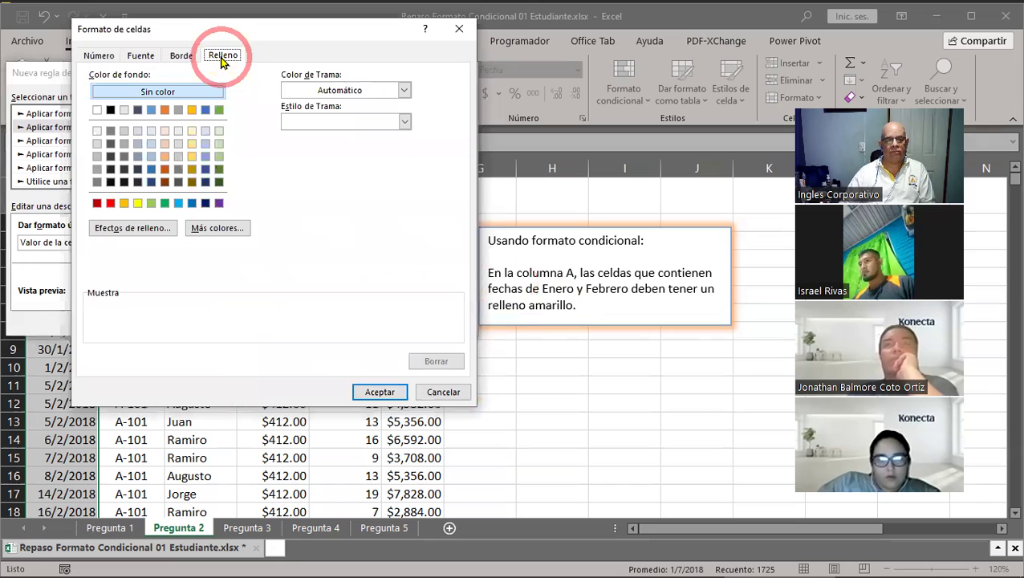
click(137, 204)
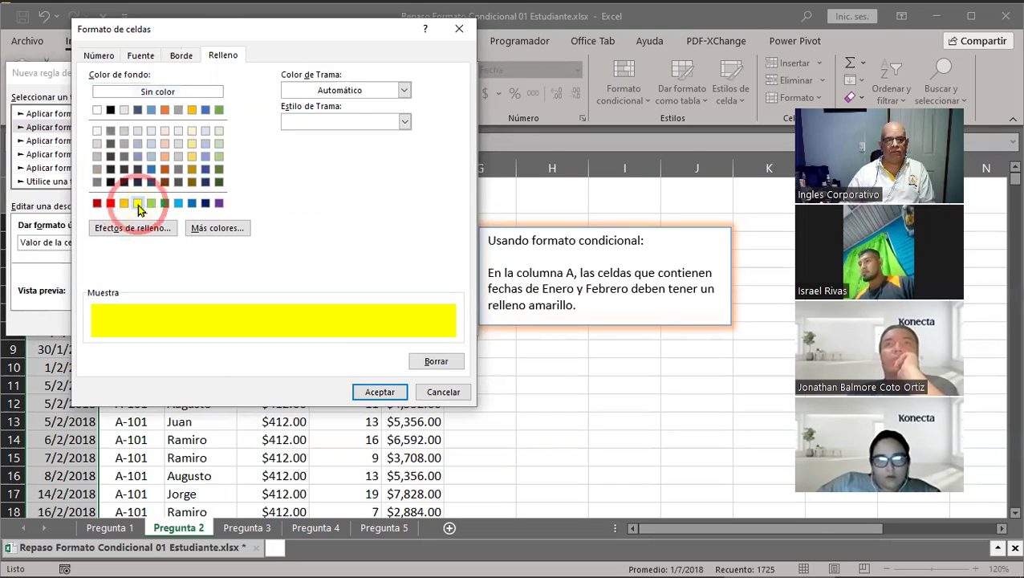
click(378, 391)
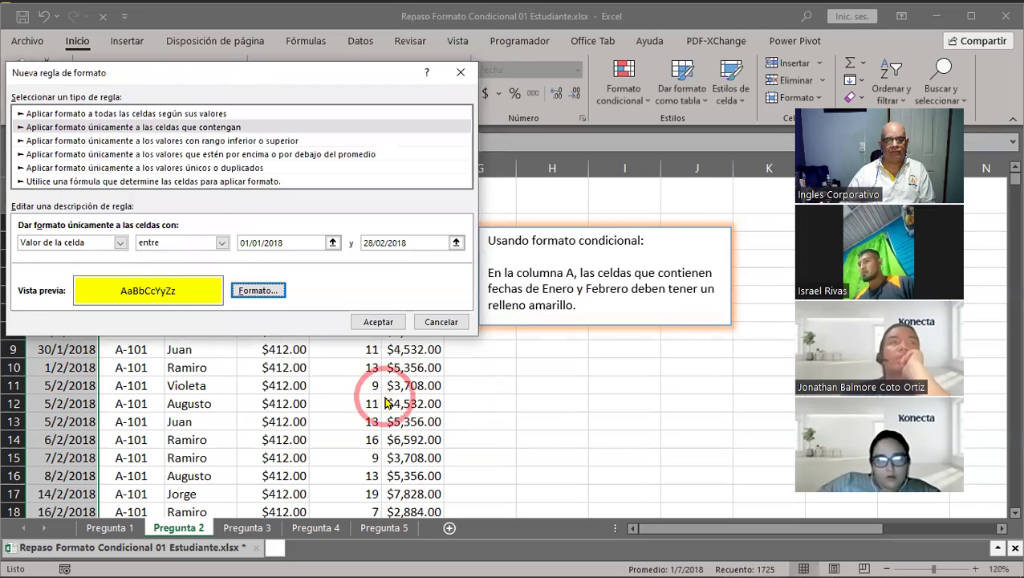
click(382, 327)
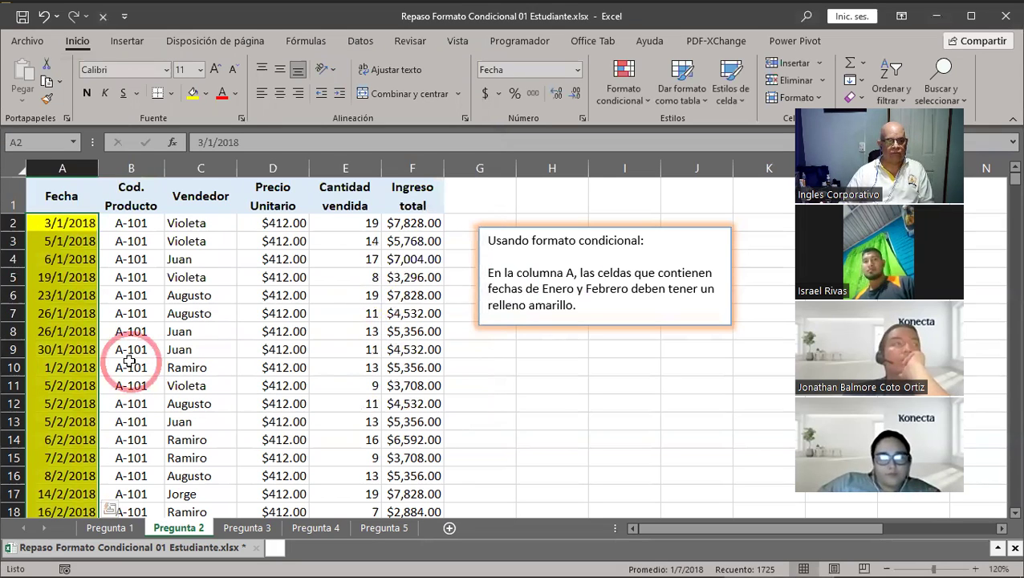
scroll(129, 361, down, 4)
scroll(129, 360, down, 2)
scroll(129, 361, down, 2)
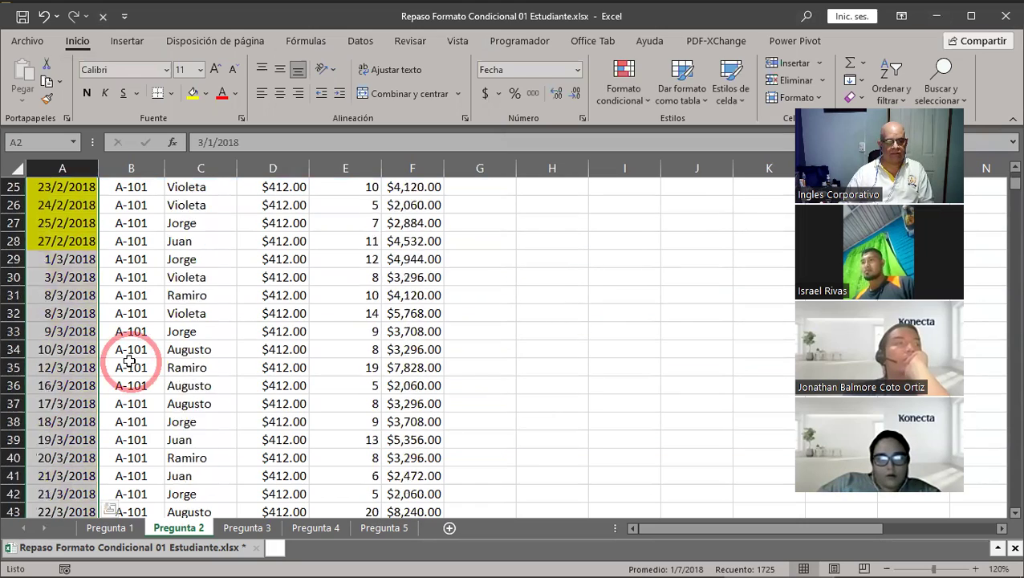
scroll(130, 360, down, 3)
scroll(129, 360, down, 5)
scroll(130, 360, down, 5)
scroll(129, 360, down, 5)
scroll(130, 360, down, 5)
scroll(129, 361, down, 5)
scroll(129, 360, down, 8)
scroll(129, 363, down, 7)
scroll(129, 363, down, 6)
scroll(129, 363, down, 10)
scroll(129, 363, down, 6)
scroll(129, 362, down, 6)
scroll(129, 363, up, 4)
scroll(129, 363, up, 1)
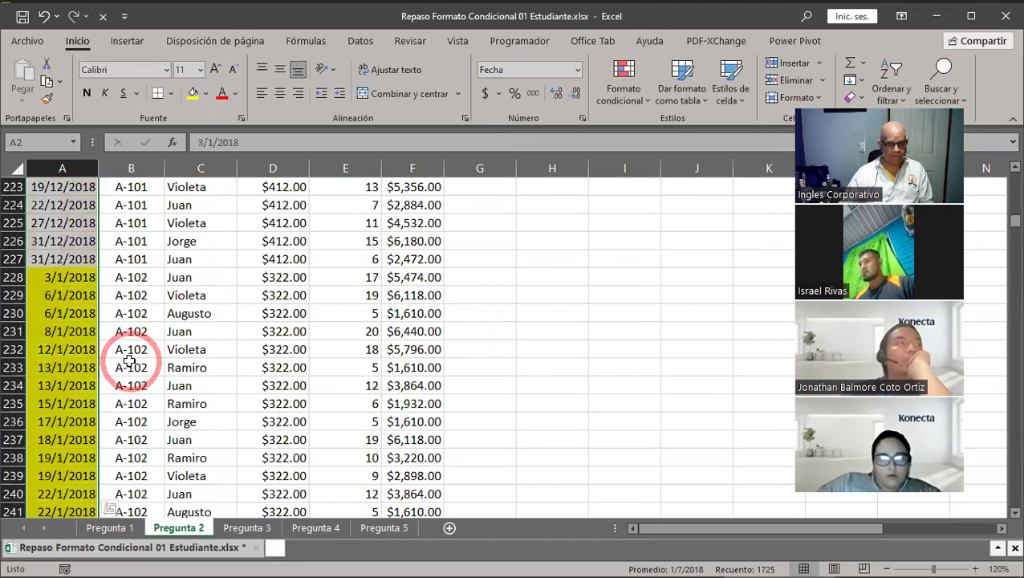
scroll(129, 361, up, 6)
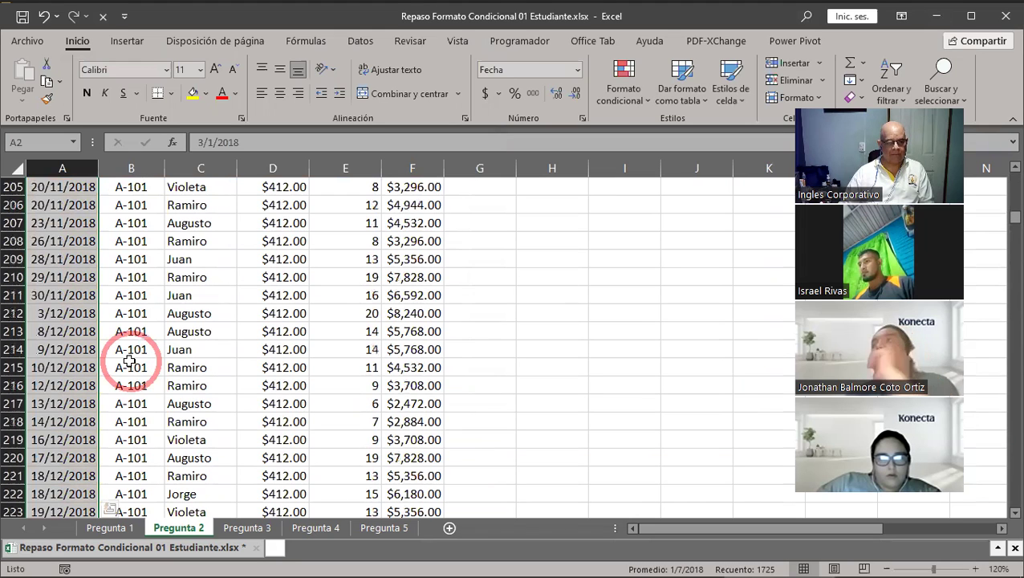
scroll(129, 361, down, 1)
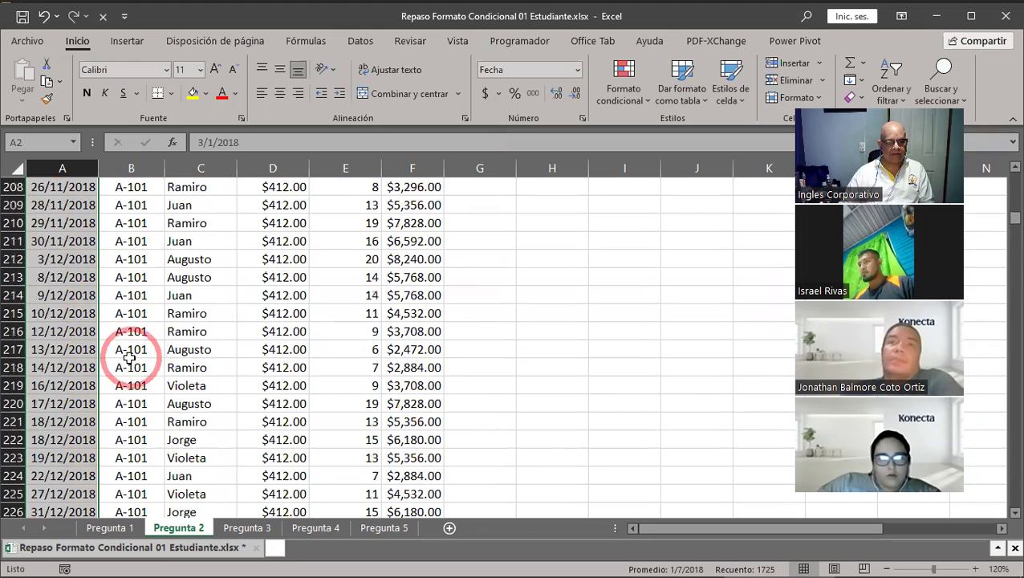
scroll(129, 361, down, 6)
scroll(130, 361, down, 3)
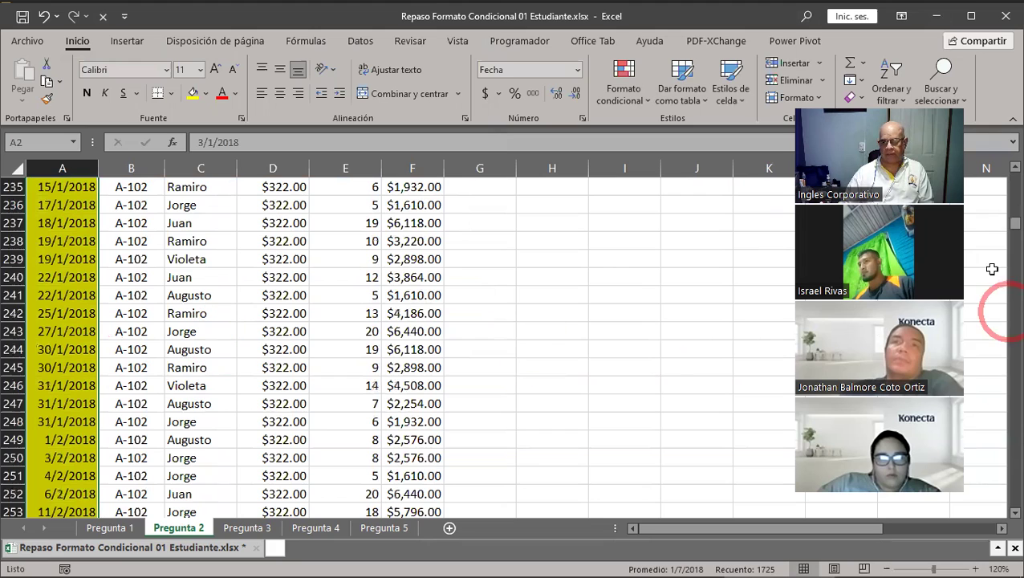
drag(1003, 226, 1000, 161)
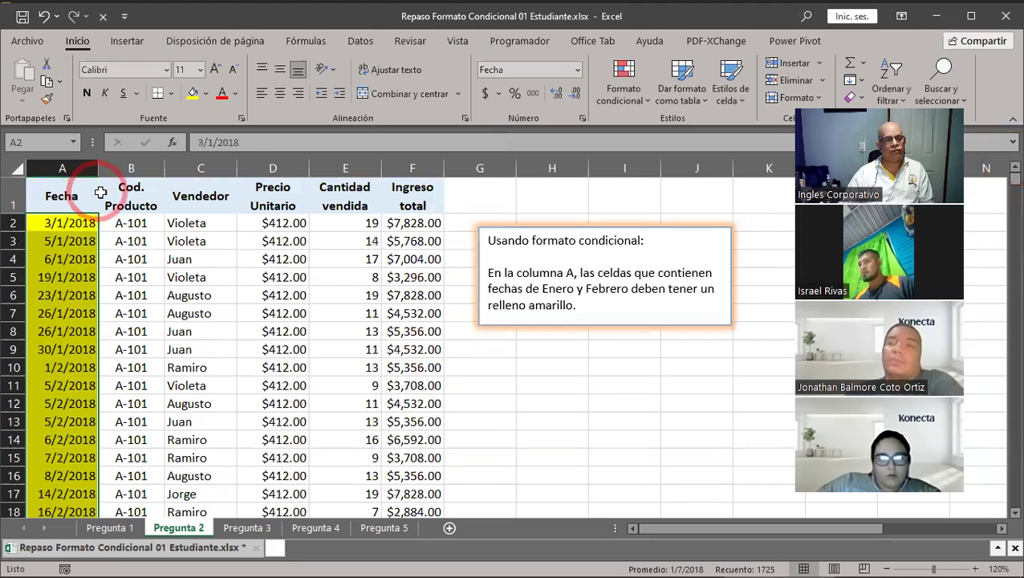
click(130, 201)
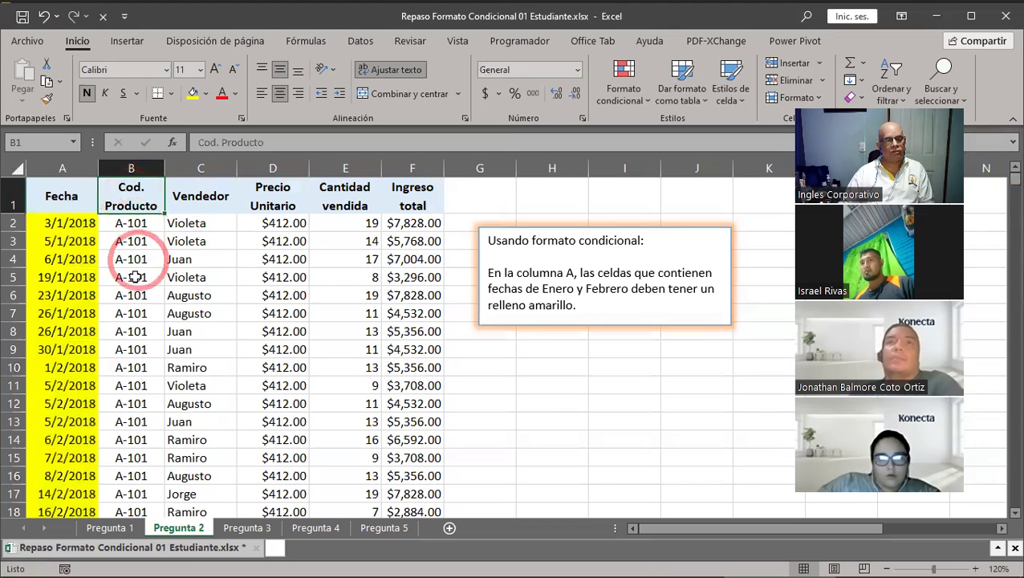
scroll(301, 347, down, 4)
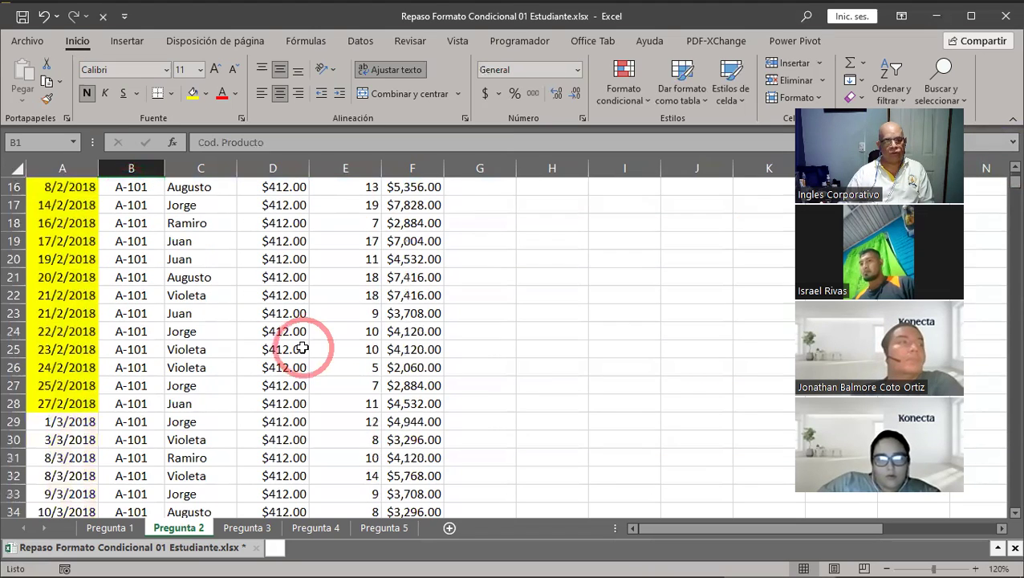
scroll(302, 347, down, 10)
scroll(301, 349, down, 11)
scroll(302, 347, down, 9)
scroll(302, 348, down, 8)
scroll(302, 348, down, 8)
scroll(302, 348, down, 8)
scroll(301, 347, down, 12)
scroll(302, 348, down, 8)
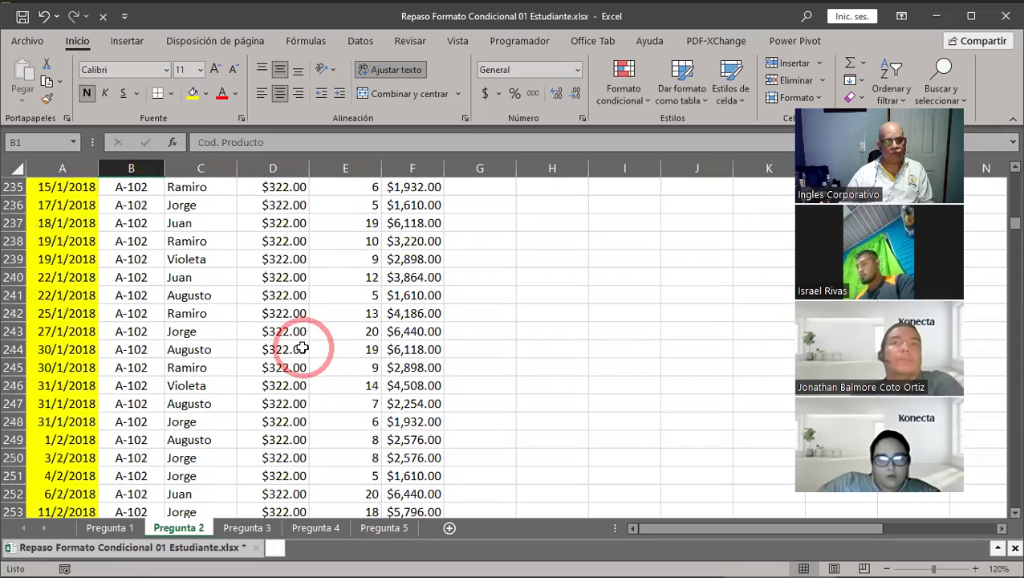
scroll(301, 347, down, 9)
scroll(301, 347, down, 4)
scroll(302, 347, down, 9)
scroll(302, 347, down, 8)
scroll(301, 348, down, 9)
scroll(301, 347, down, 8)
scroll(301, 347, down, 8)
scroll(302, 348, down, 8)
scroll(302, 347, down, 9)
scroll(301, 347, down, 4)
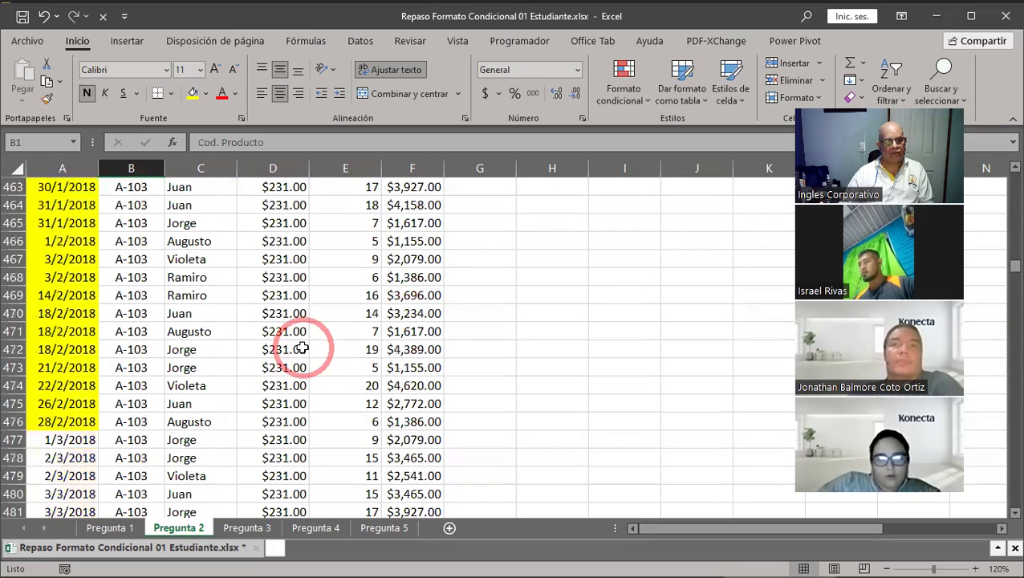
scroll(301, 348, up, 5)
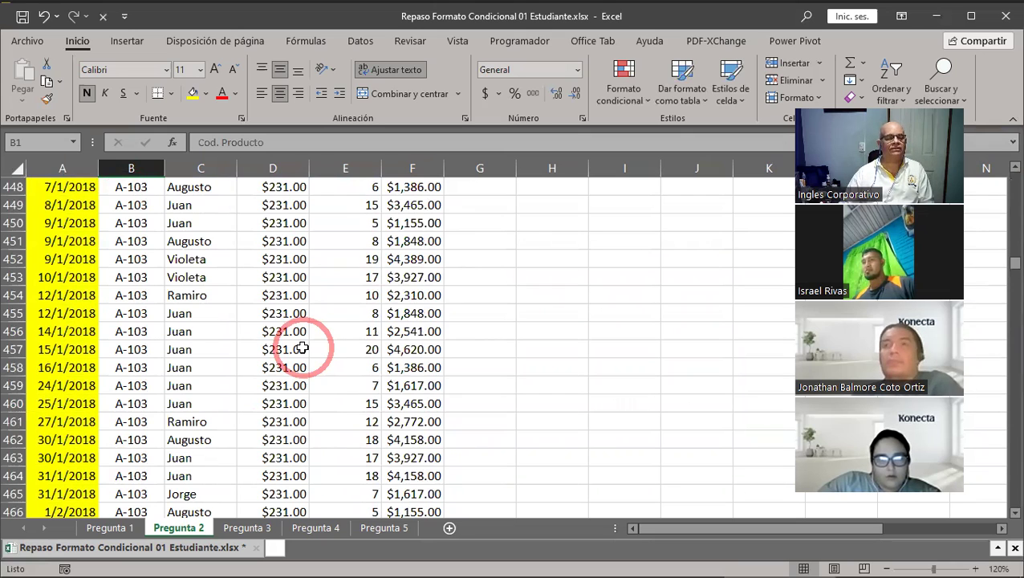
scroll(302, 347, up, 7)
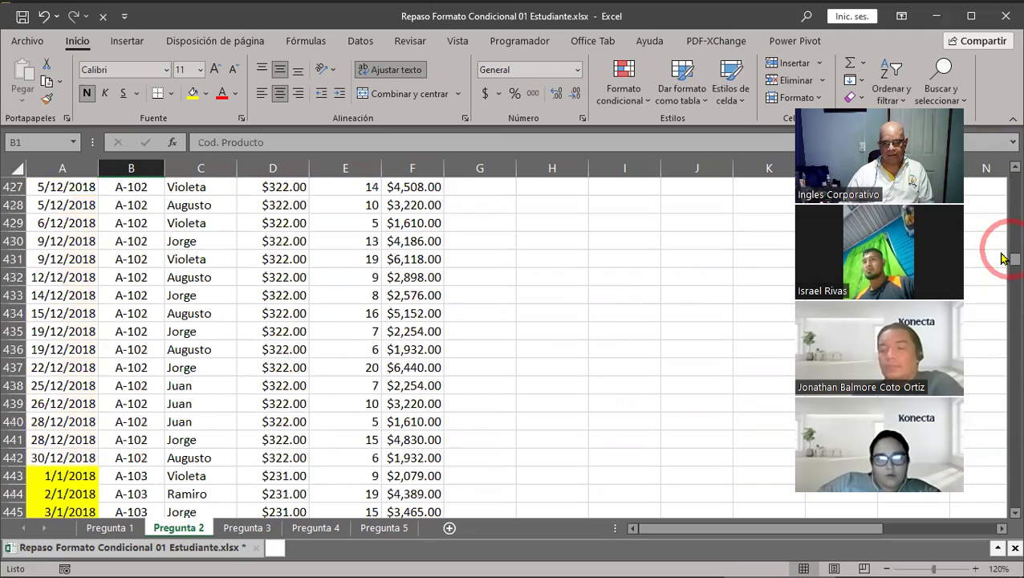
drag(1002, 260, 1005, 152)
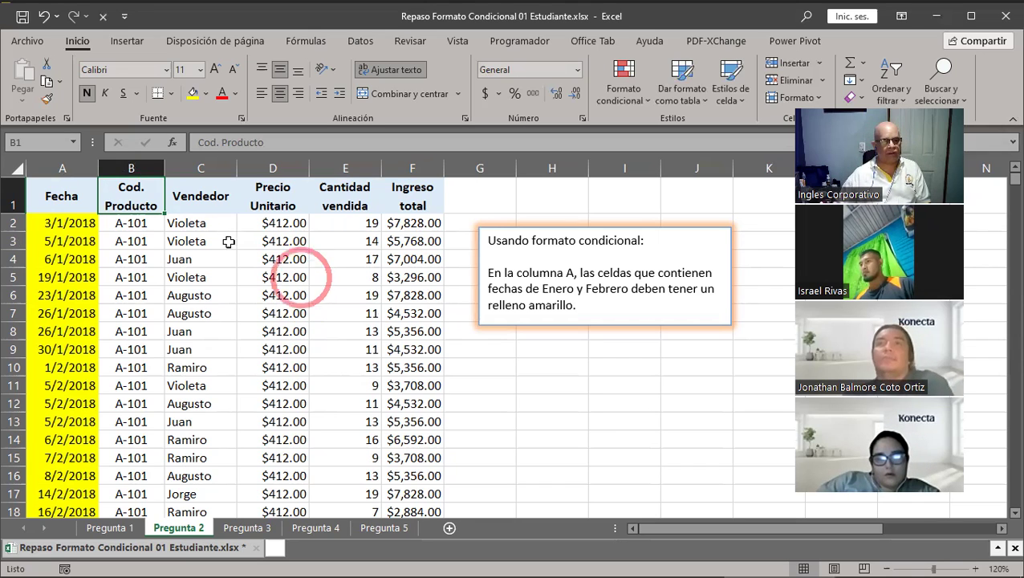
Step: Select A2:A1726 and open Administrar reglas to review its conditional rules
click(43, 223)
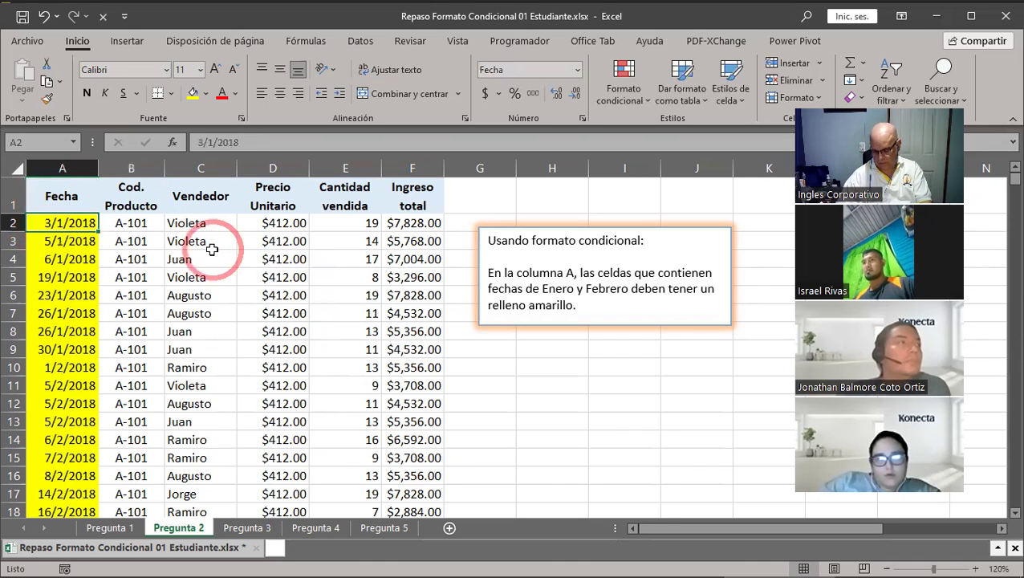
key(ctrl+shift+Down)
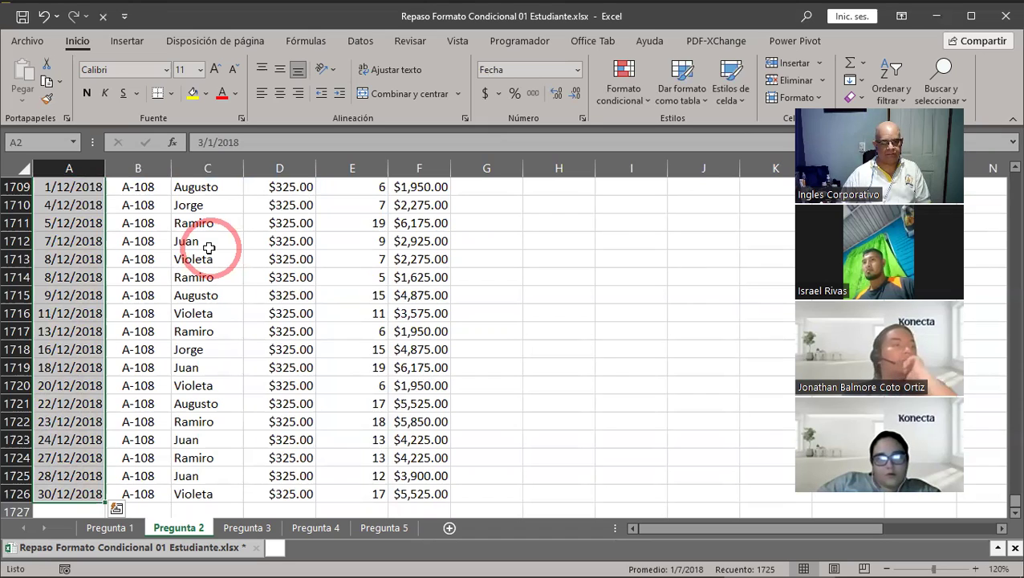
click(648, 102)
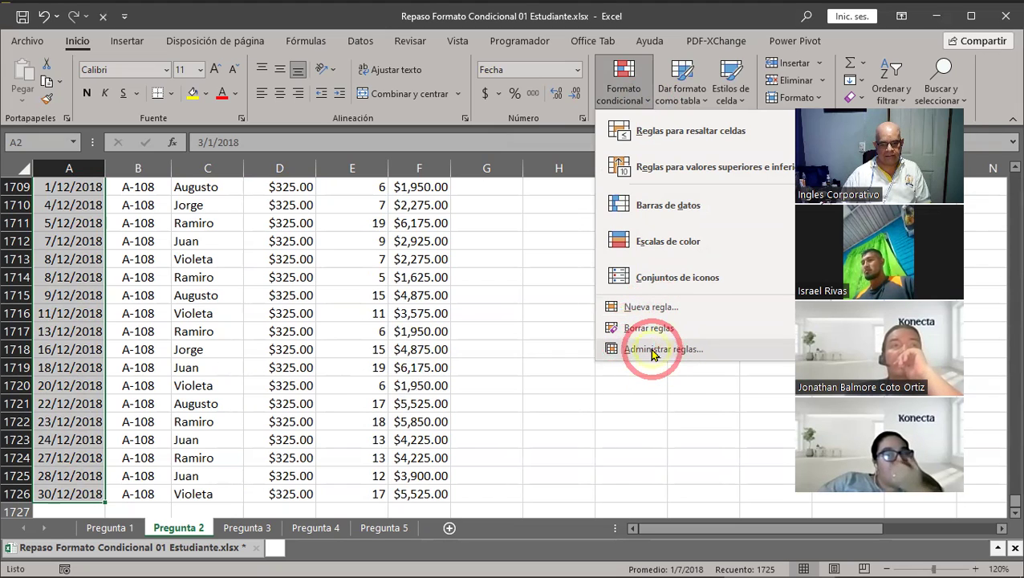
click(653, 351)
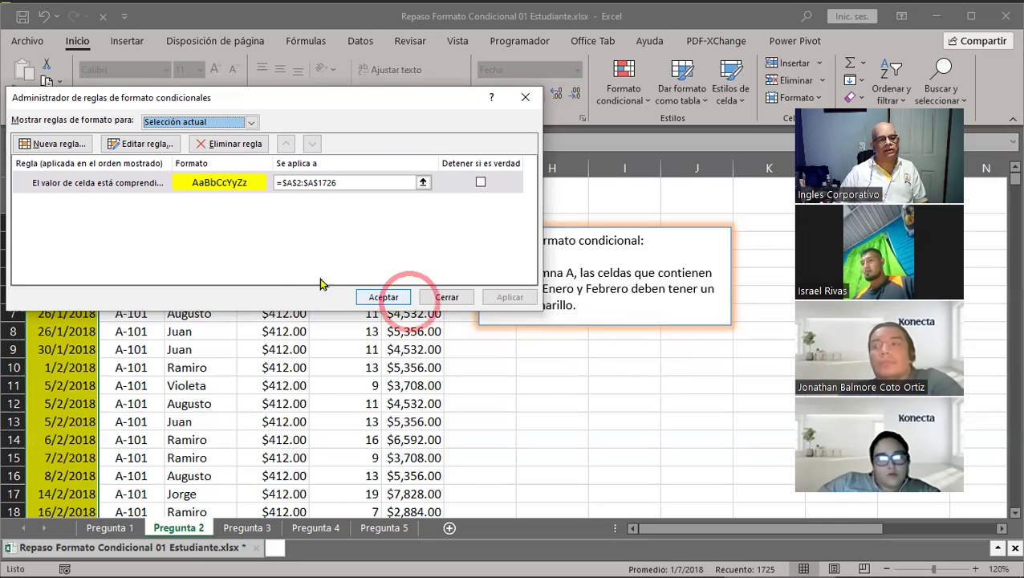
Step: Edit the yellow rule and inspect its stored bounds =43101 and =43159
click(90, 184)
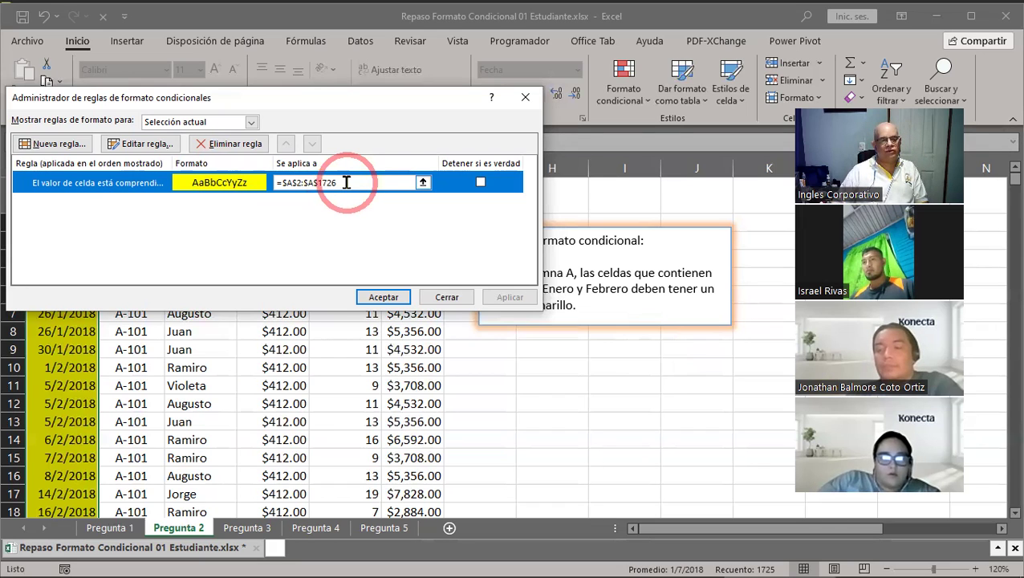
click(144, 146)
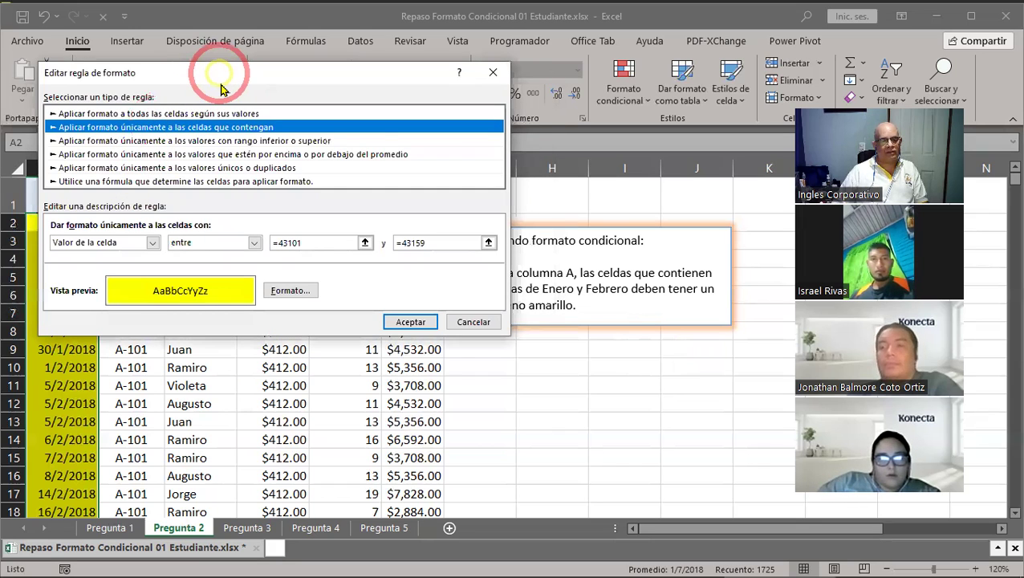
drag(222, 88, 289, 198)
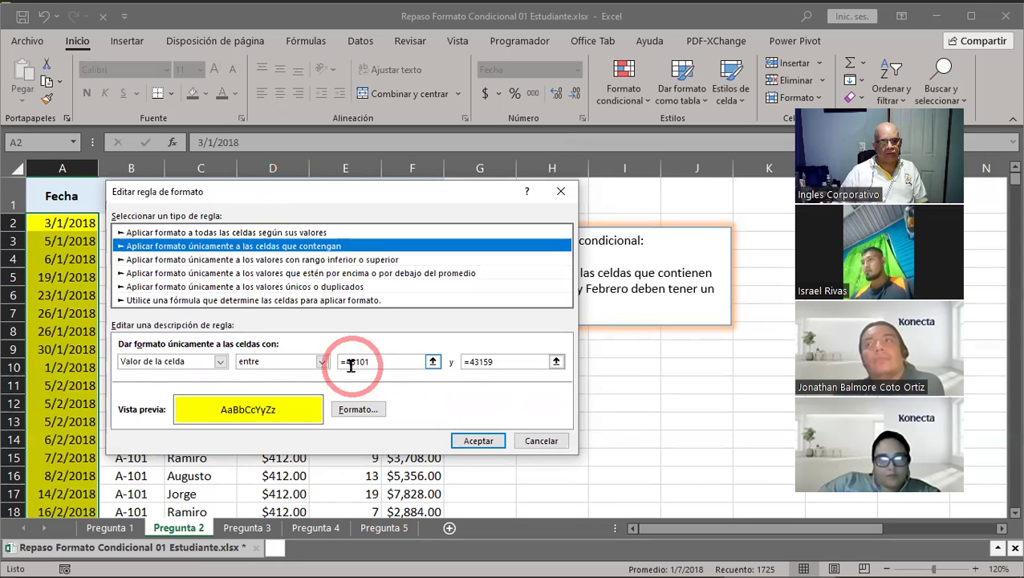
click(463, 364)
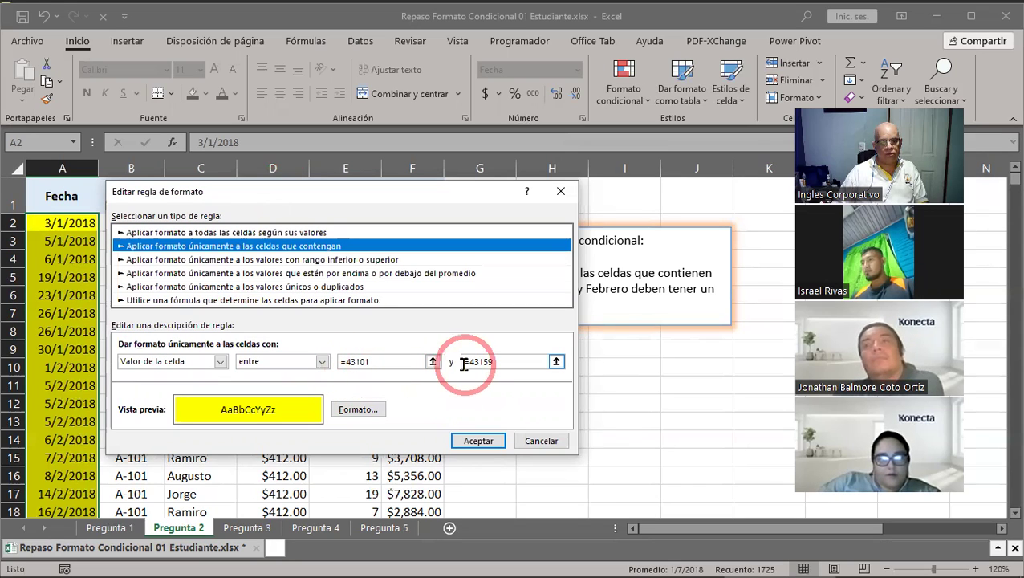
click(516, 362)
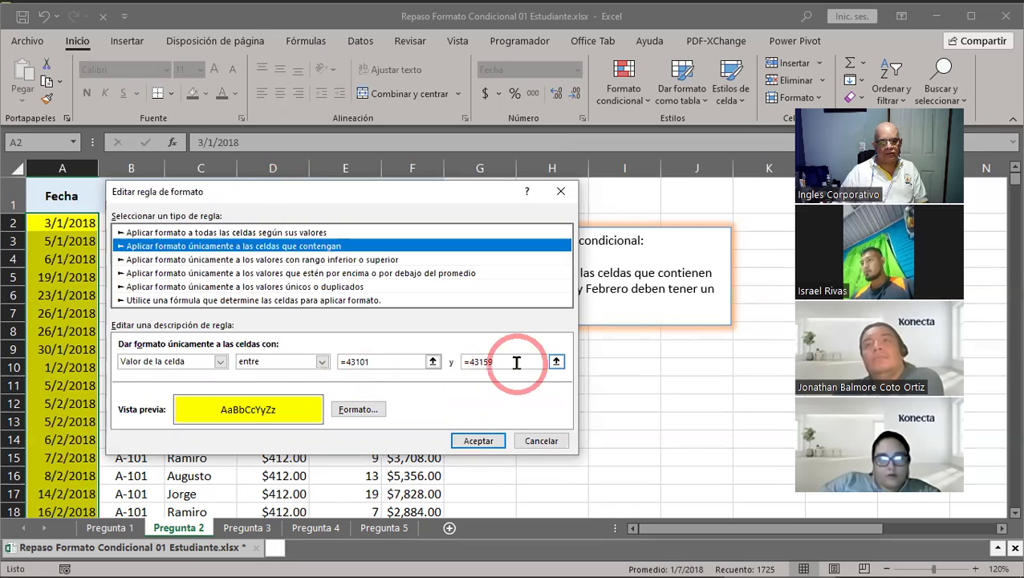
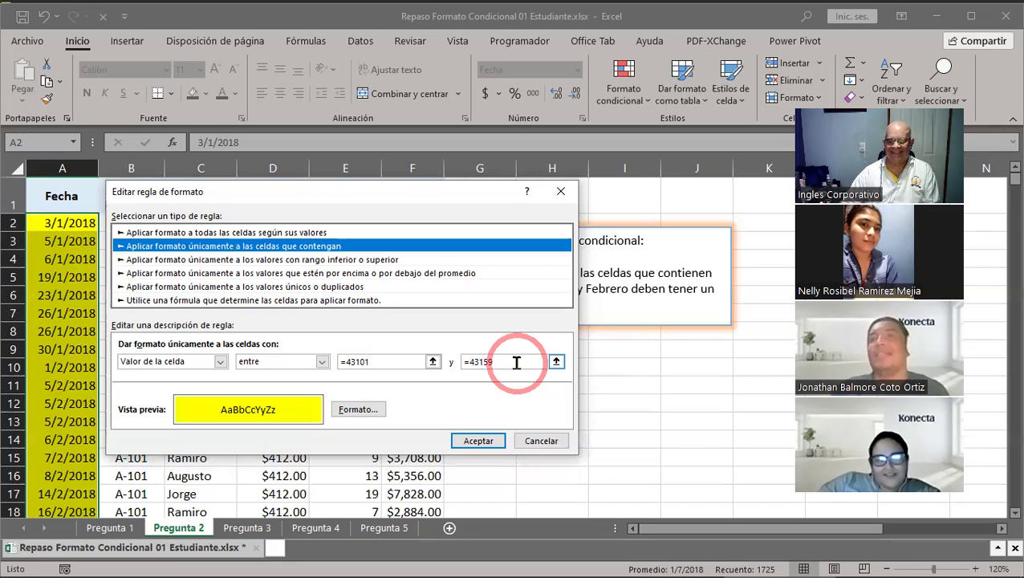
Step: Change options in the Edit Formatting Rule dialog
mouse_move(996, 561)
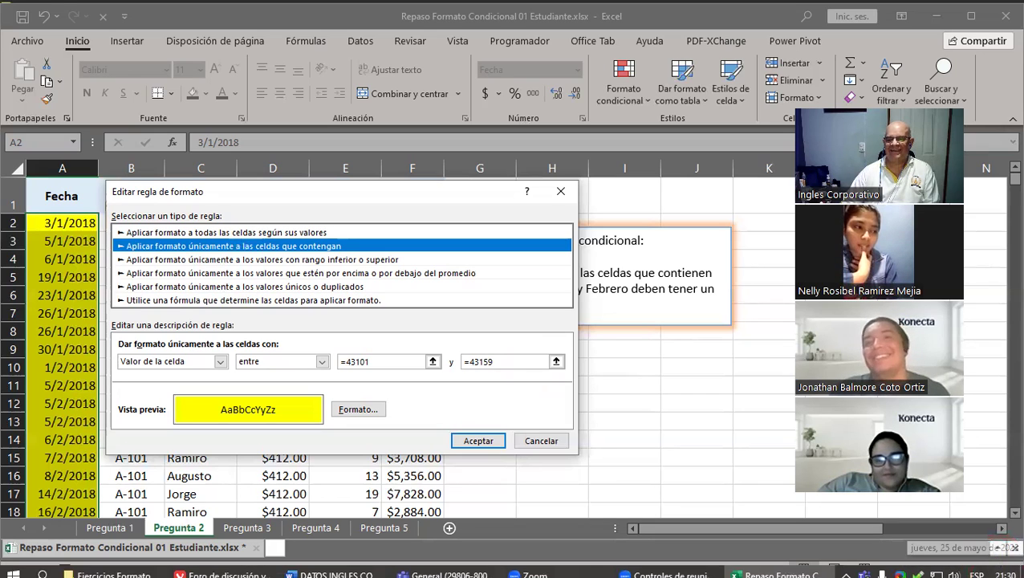
click(887, 498)
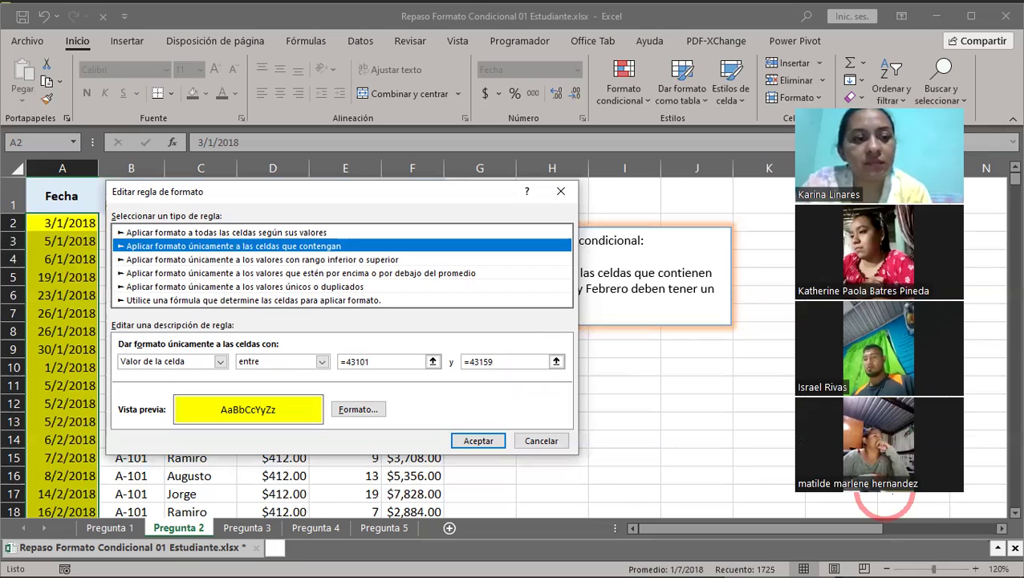
click(889, 102)
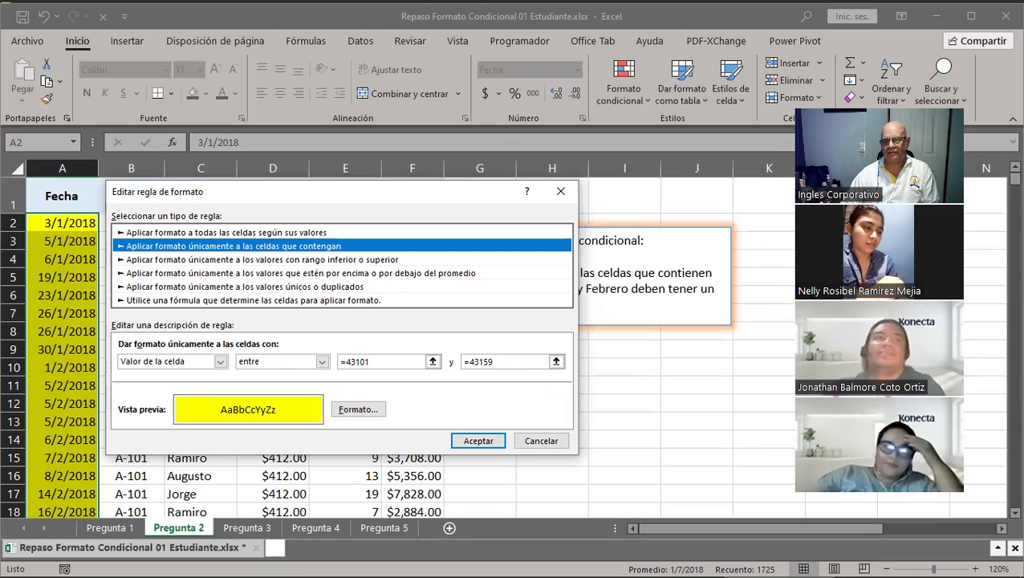
click(889, 496)
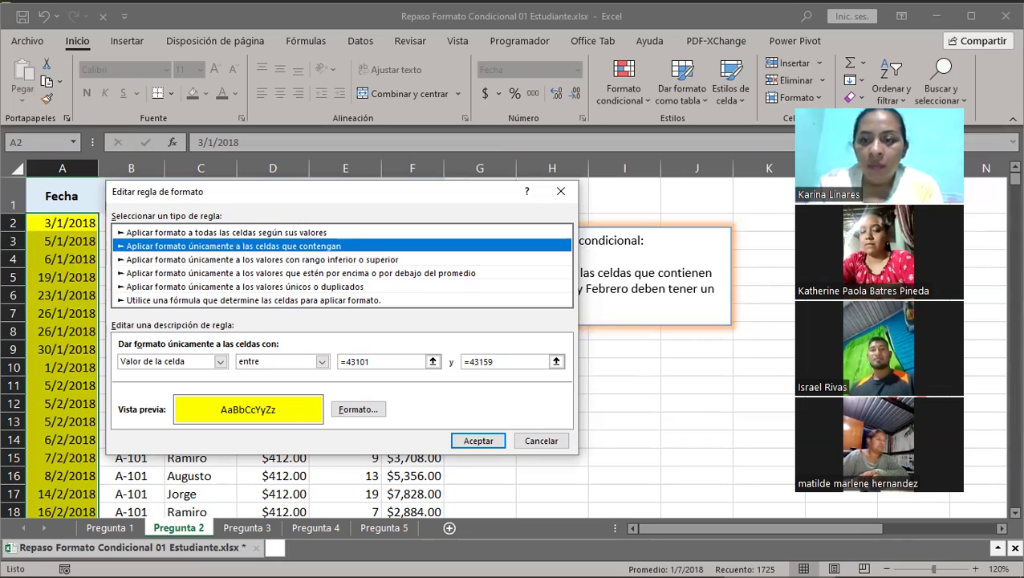
click(880, 498)
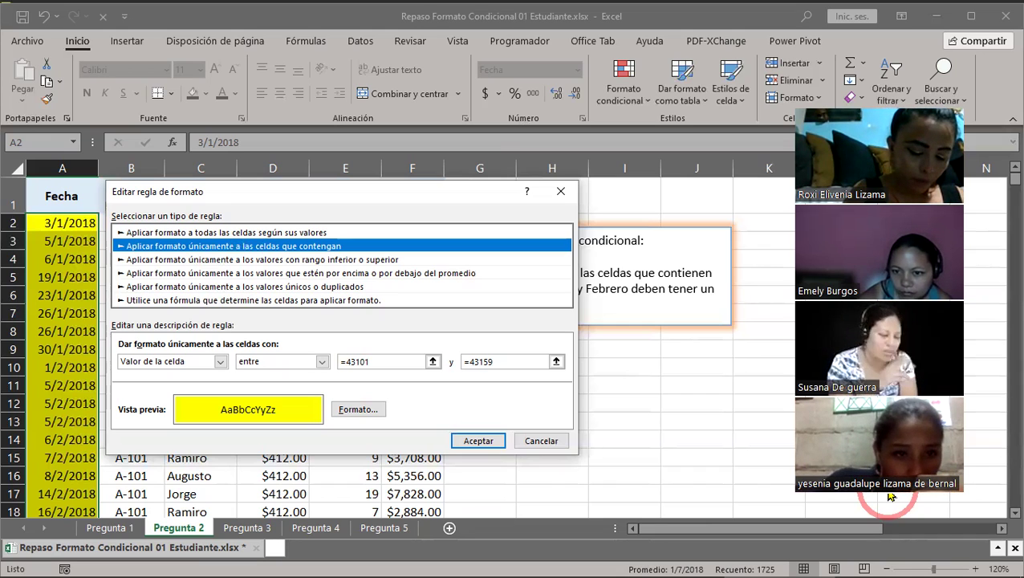
mouse_move(1003, 561)
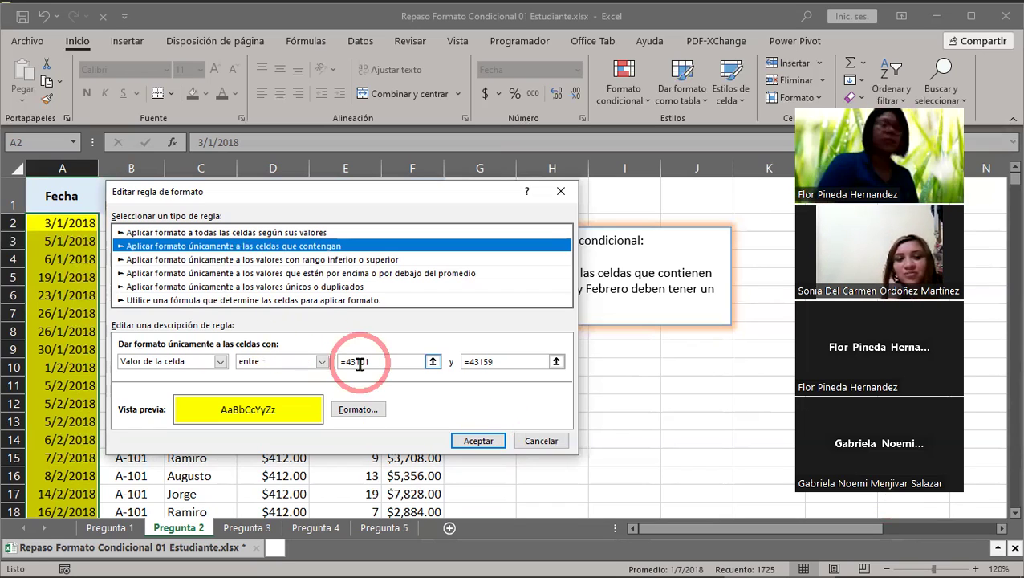
Step: Close the rule editor and rules manager without changes, then select cell H11
click(489, 362)
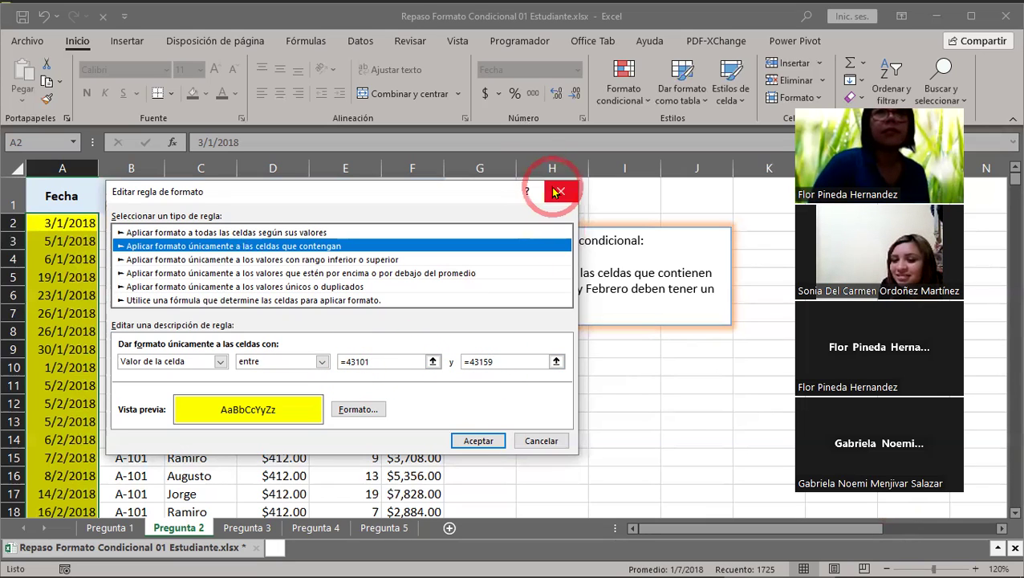
click(559, 193)
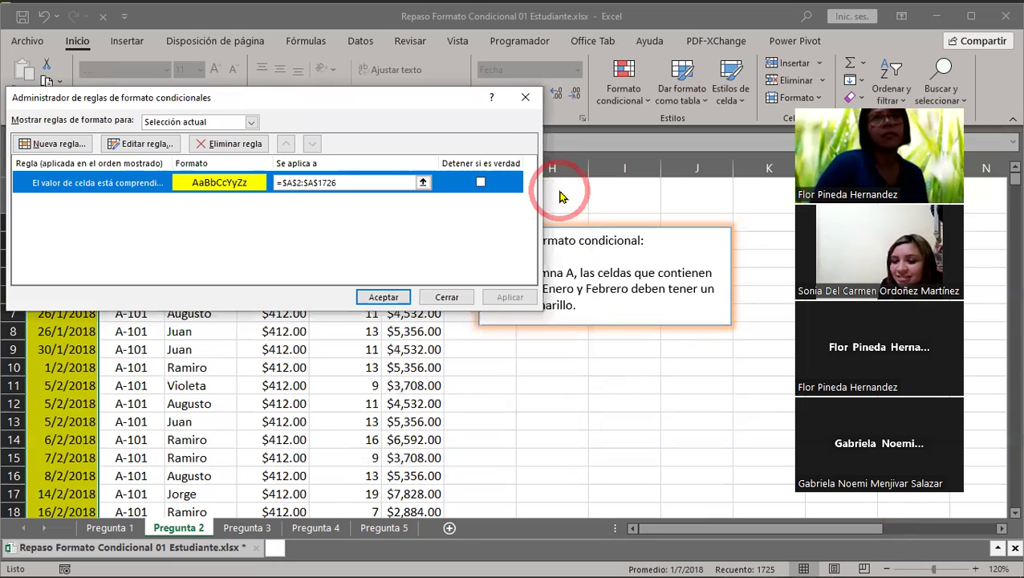
click(525, 97)
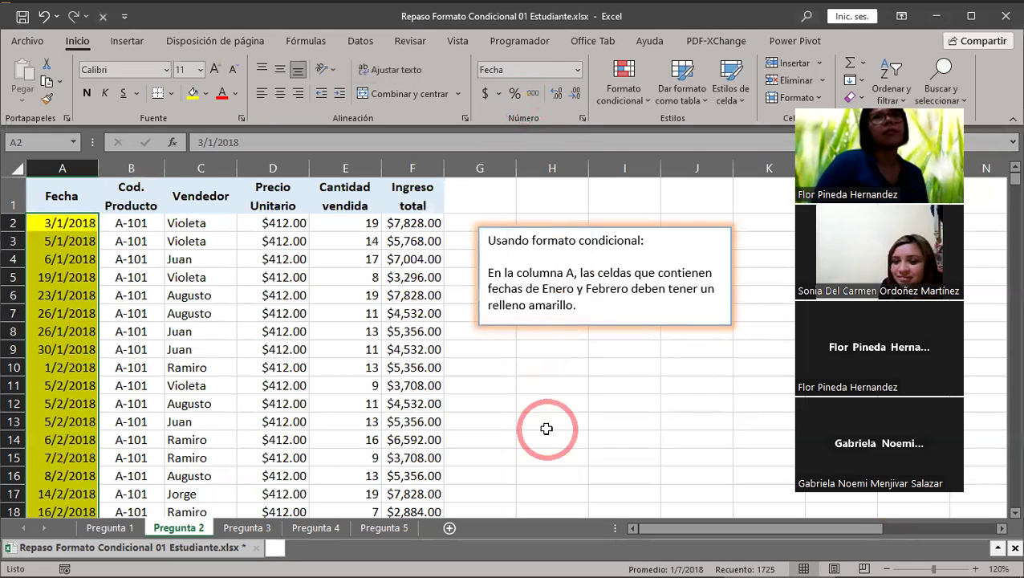
click(545, 383)
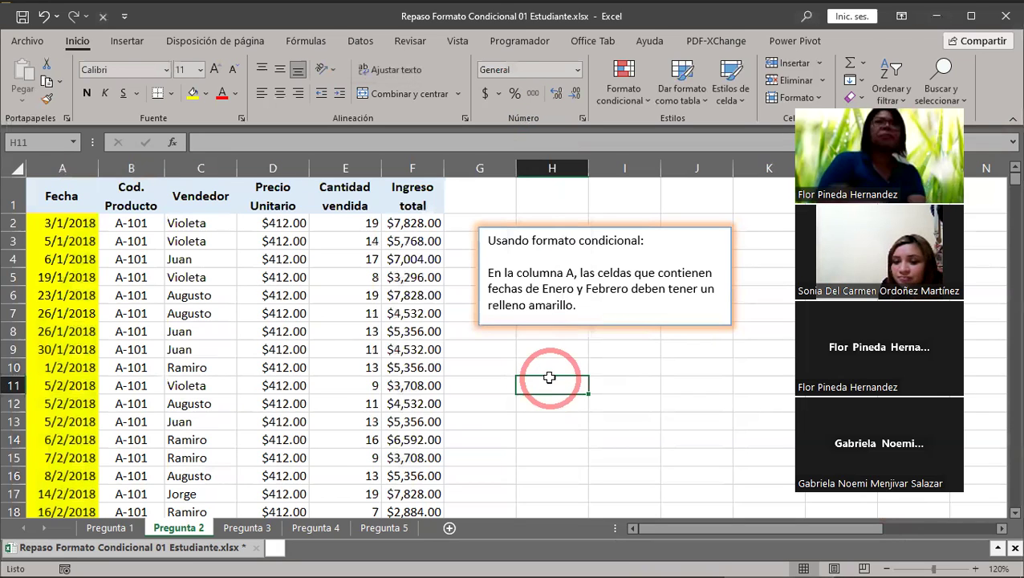
Step: Enter 1 in H10 and format it as Fecha corta so it shows 1/1/1900
click(549, 371)
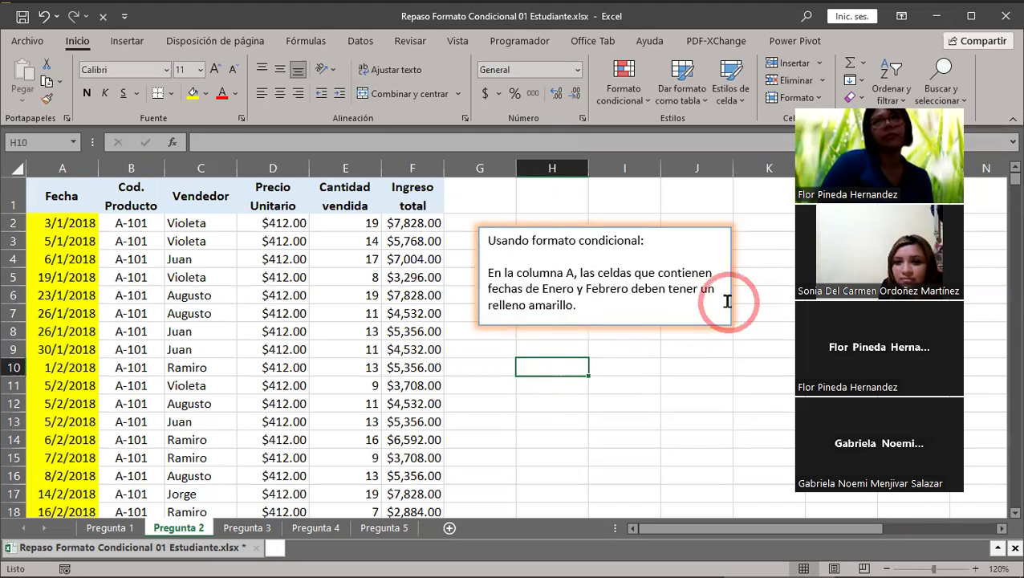
text(1)
key(Return)
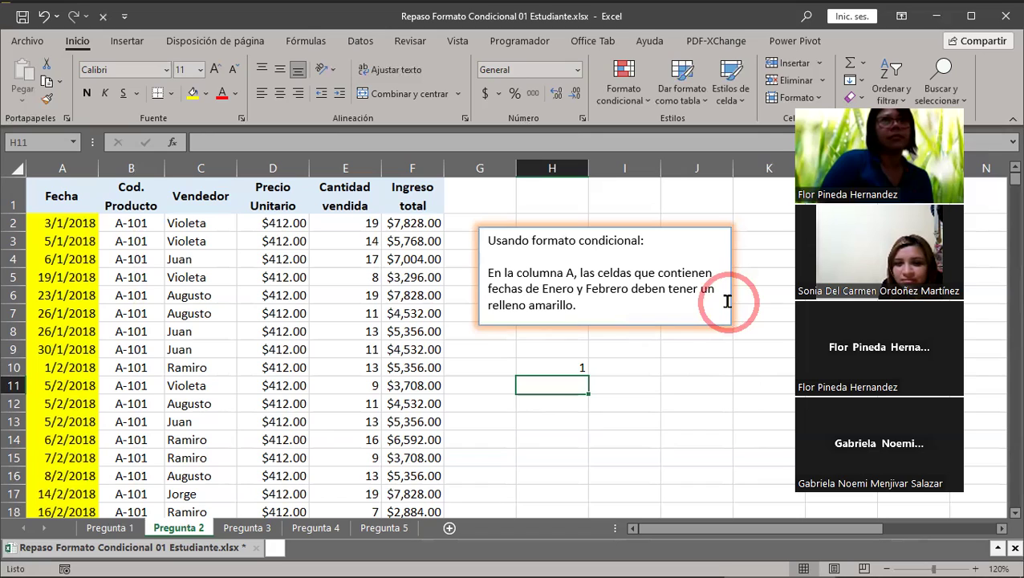
click(567, 369)
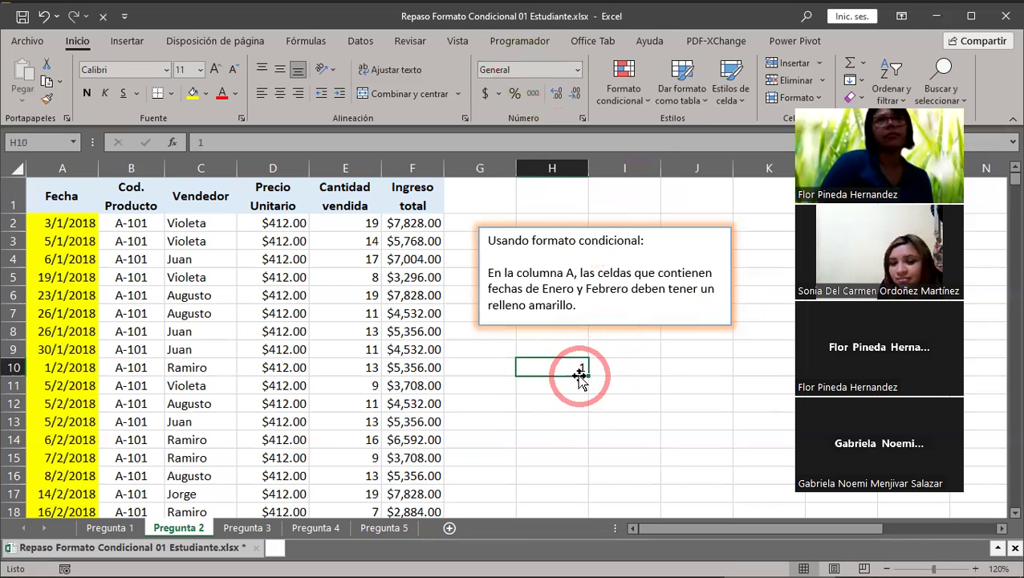
click(577, 70)
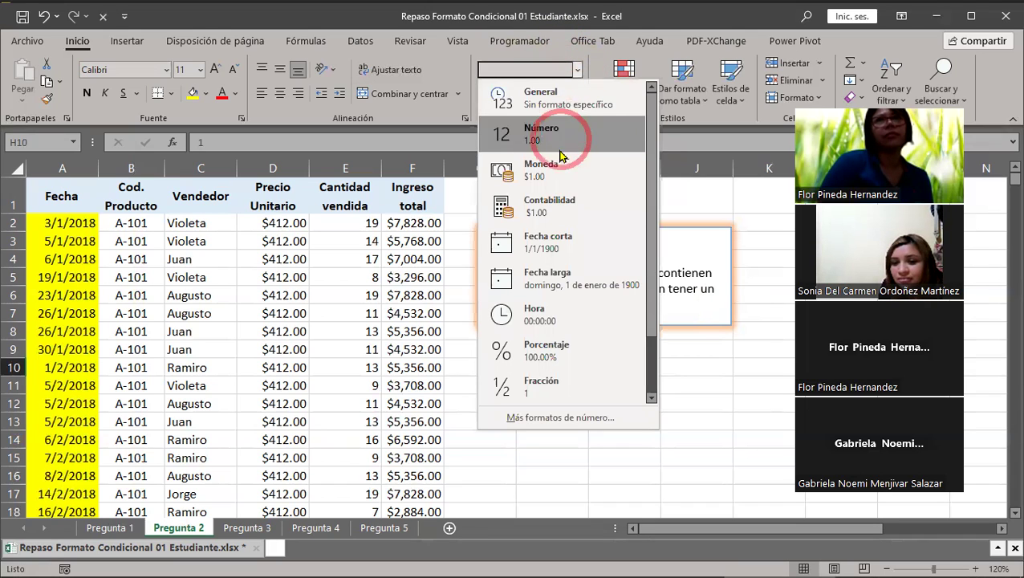
click(539, 250)
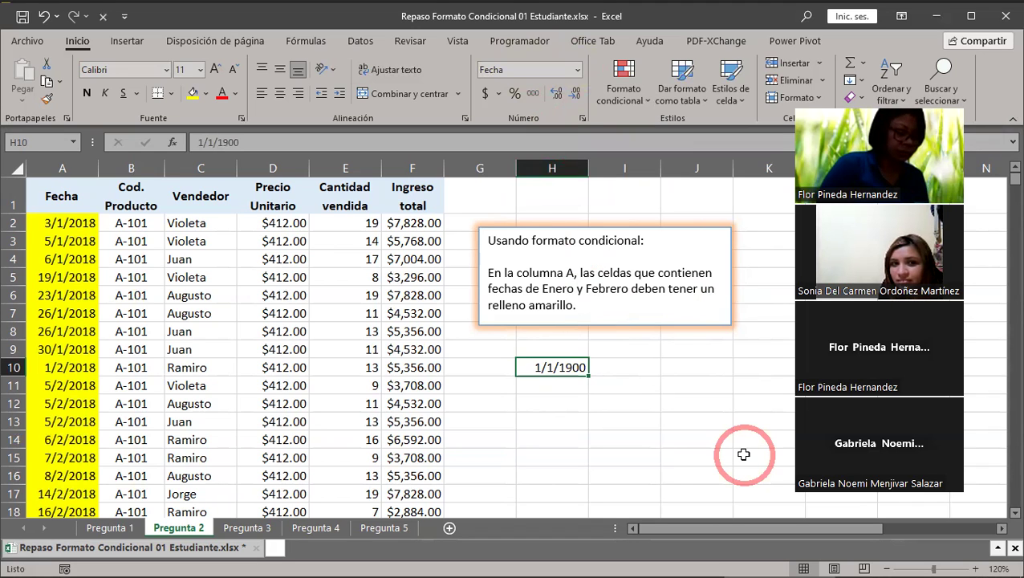
click(975, 568)
click(977, 562)
Step: Widen column H to 14.00 so the 1/1/1900 date in H10 fits
click(687, 399)
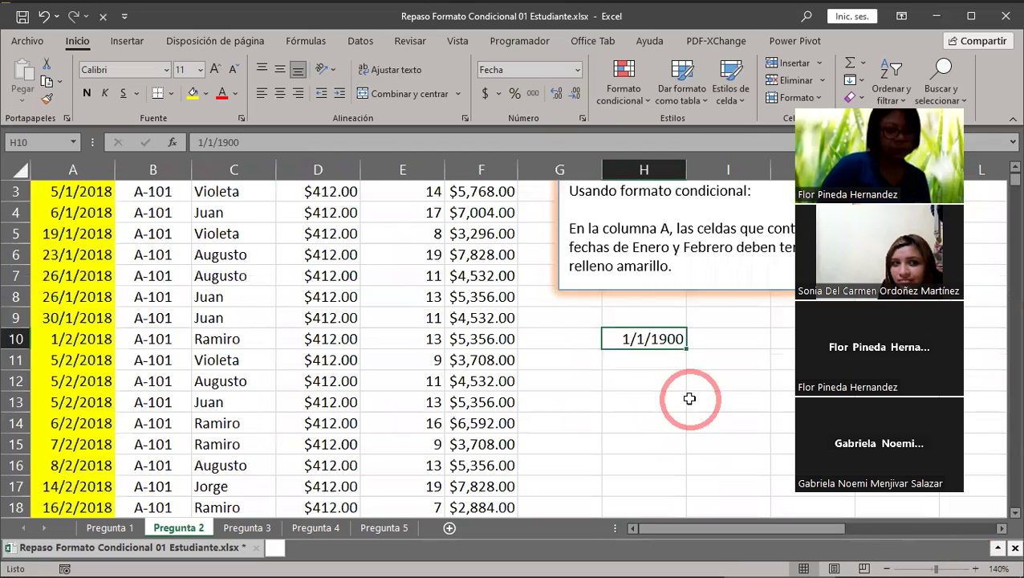
scroll(673, 402, up, 1)
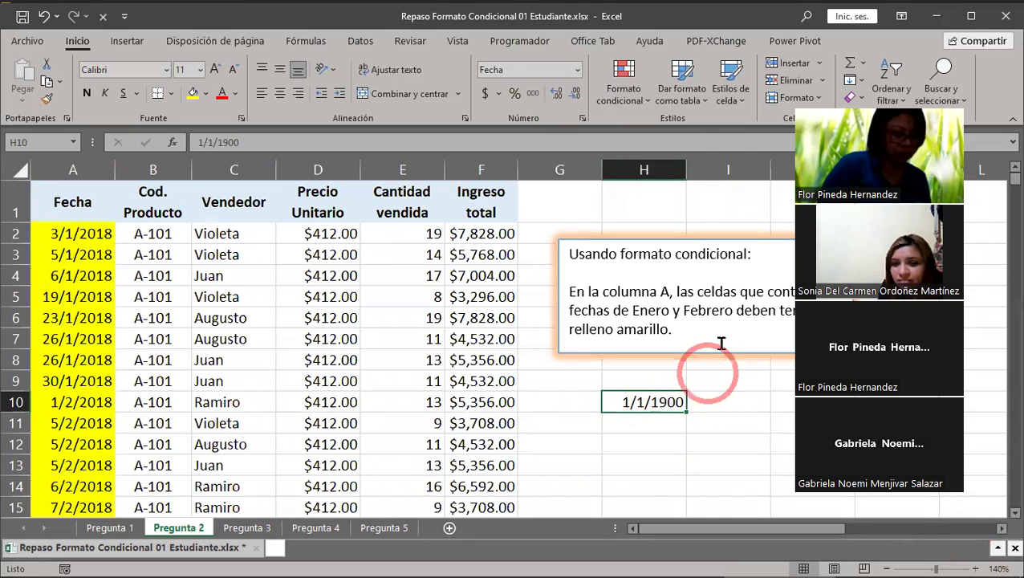
drag(686, 170, 719, 172)
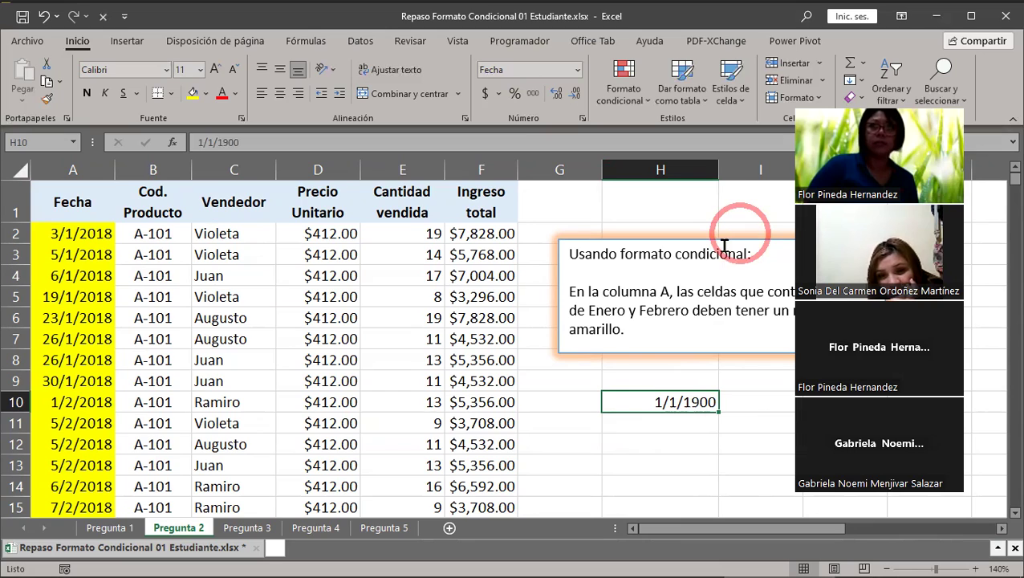
click(648, 425)
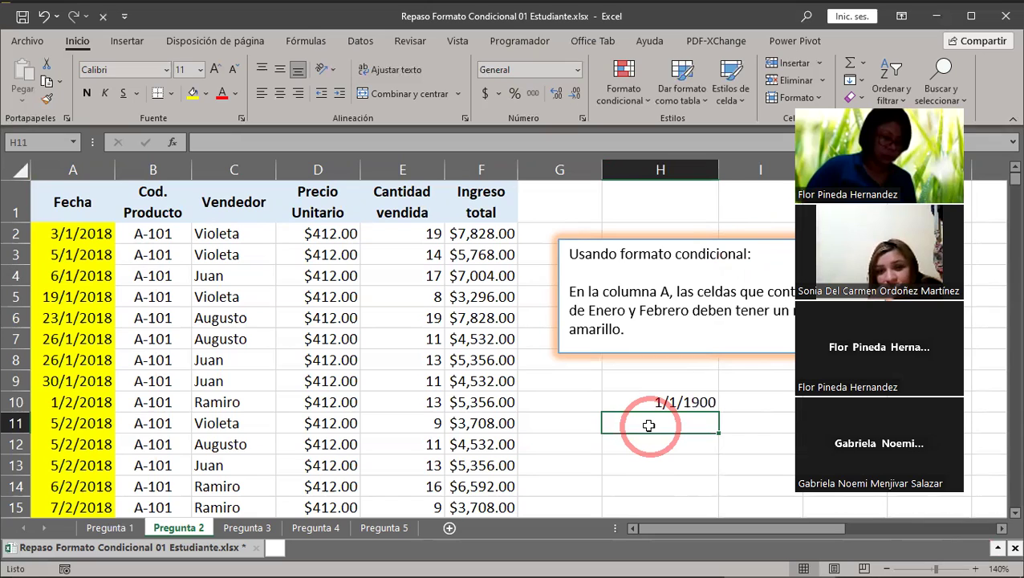
Step: Enter 0 in H11 and apply Fecha corta so it displays 0/1/1900
text(0)
key(Return)
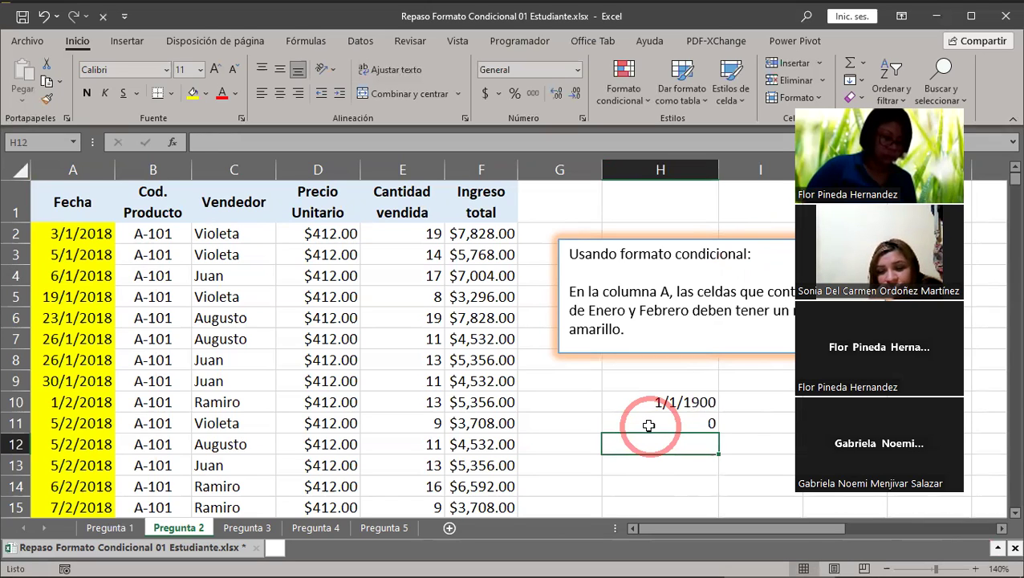
click(648, 423)
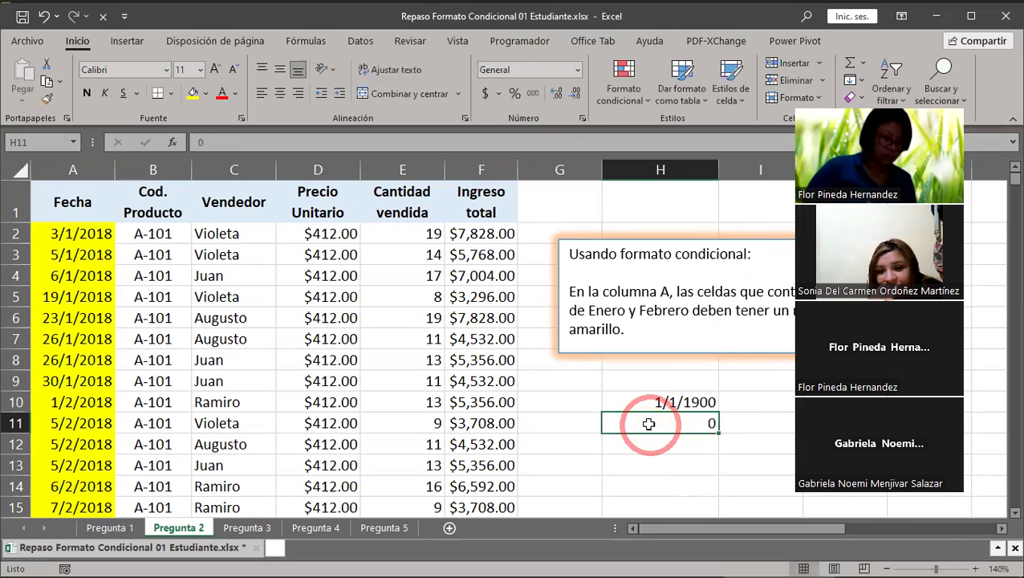
click(577, 70)
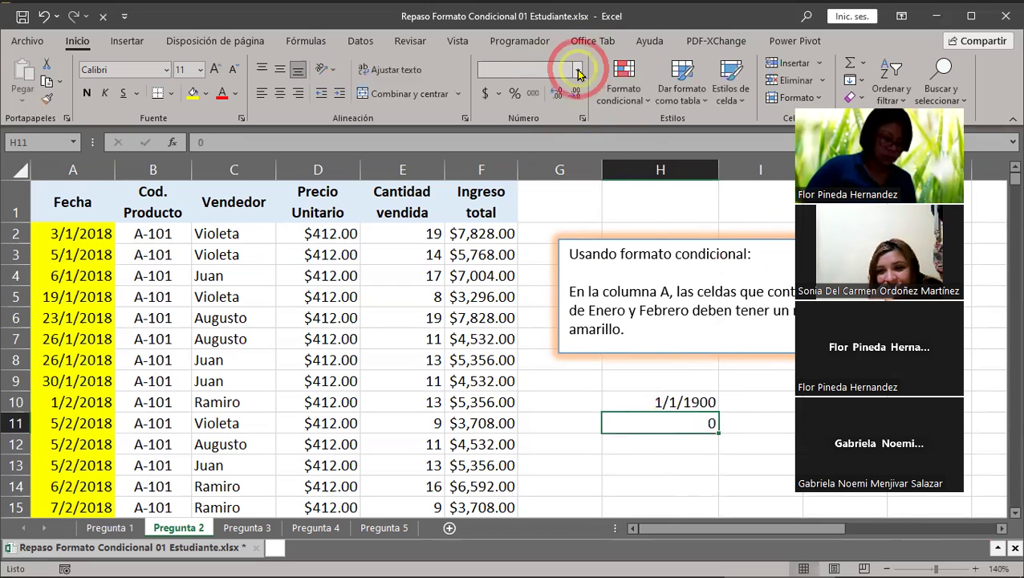
click(571, 239)
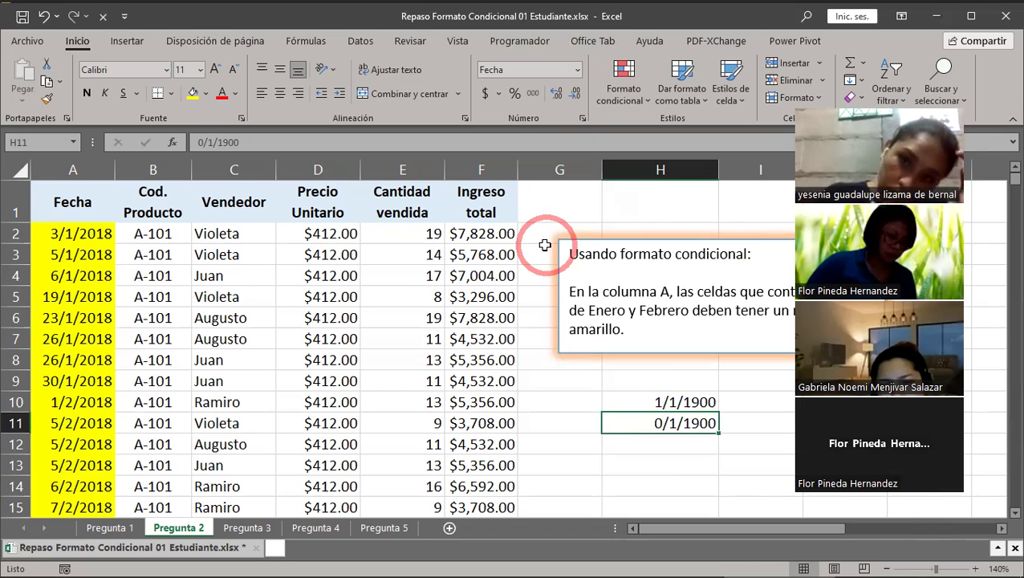
click(663, 447)
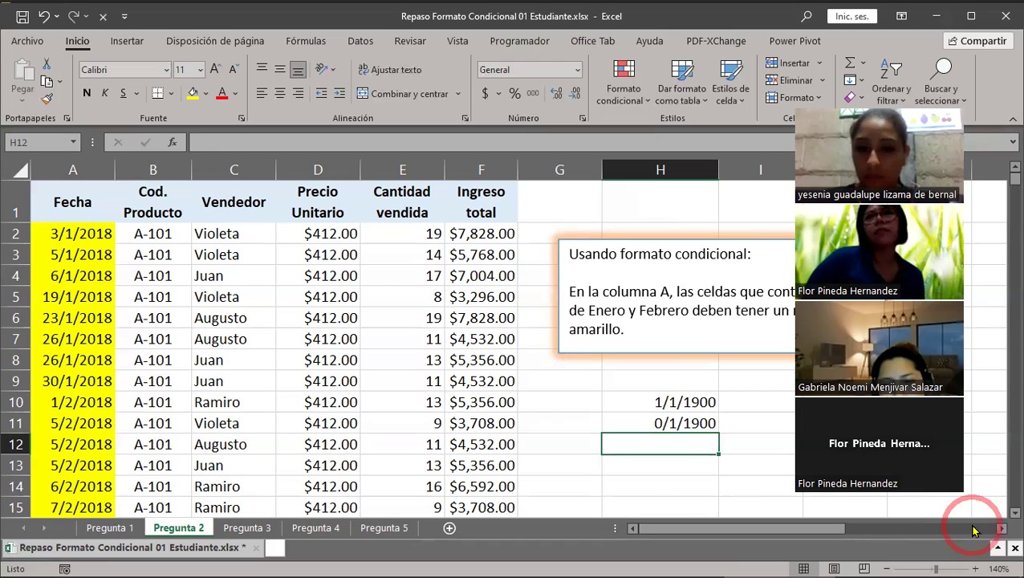
text(31/)
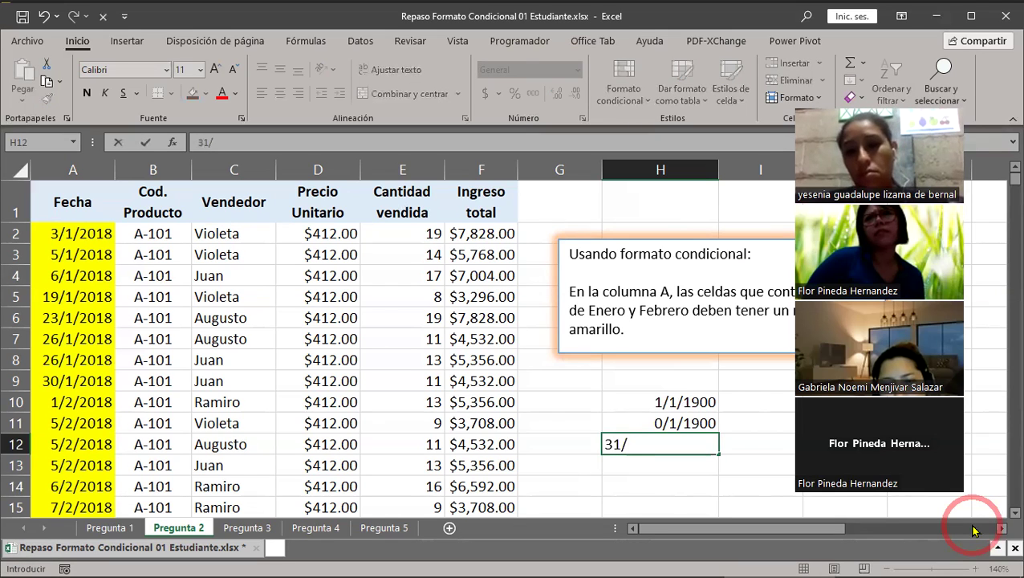
text(12/18+9)
key(BackSpace)
key(BackSpace)
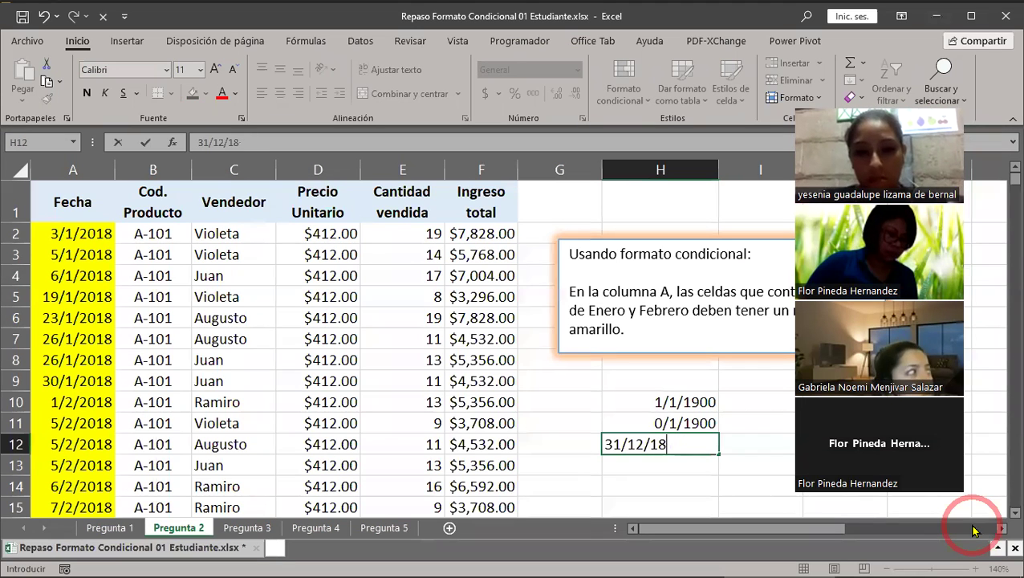
text(99)
key(Return)
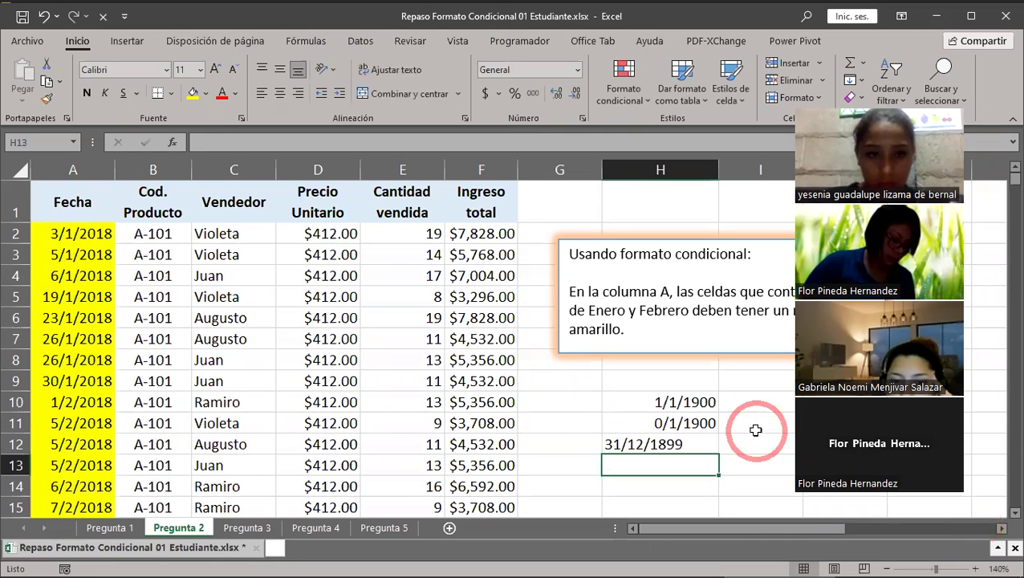
click(687, 440)
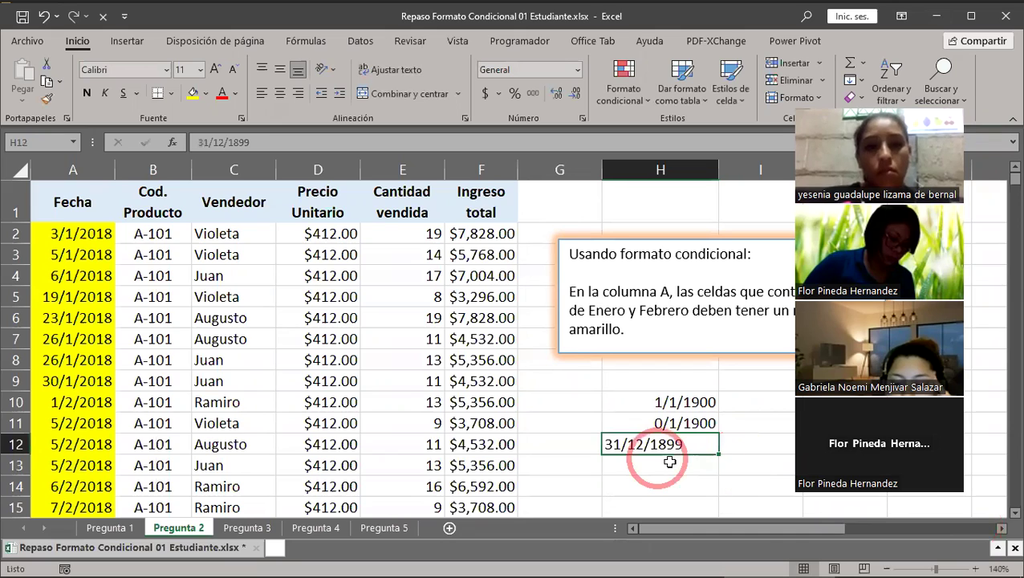
click(578, 71)
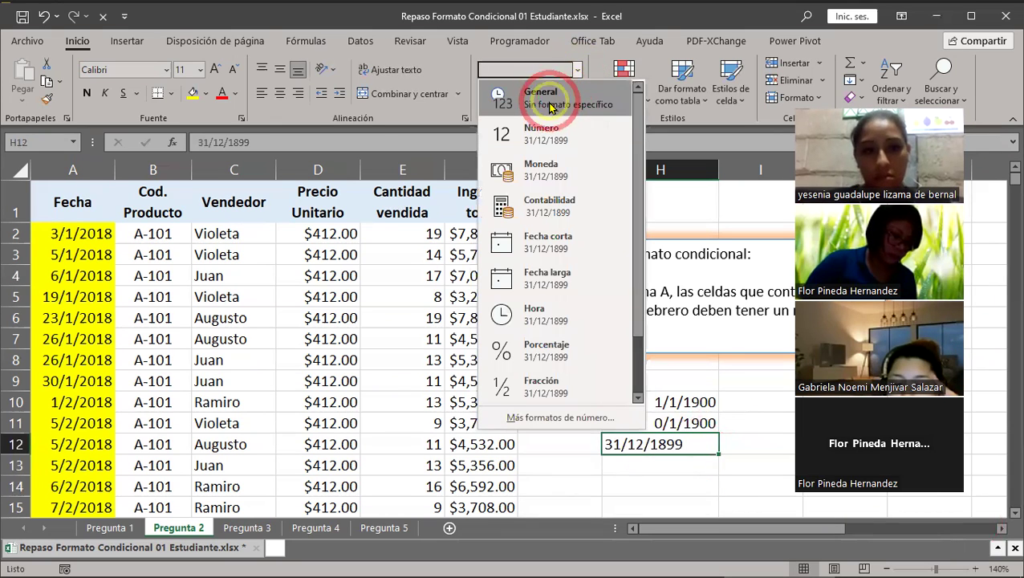
click(552, 110)
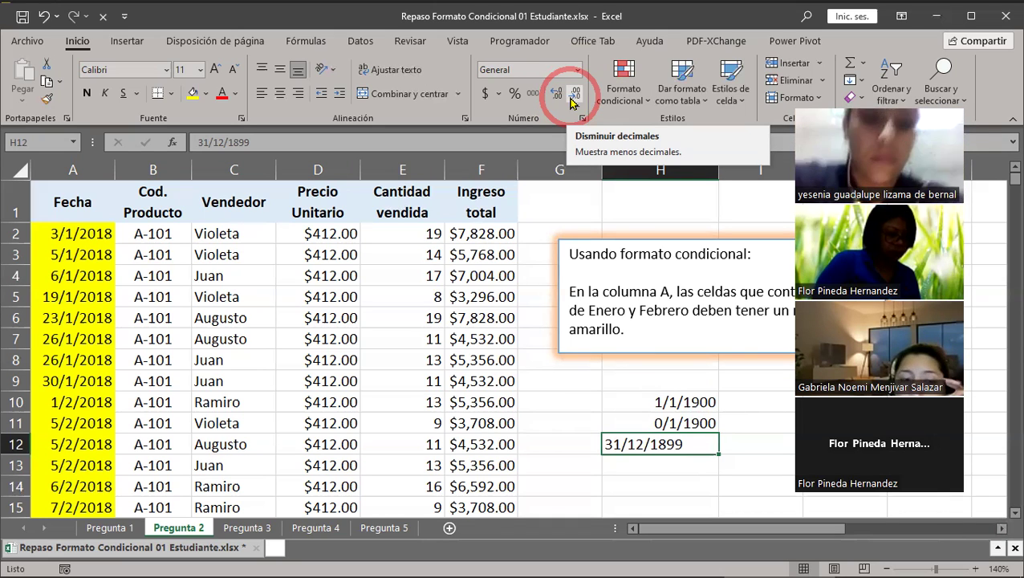
click(683, 405)
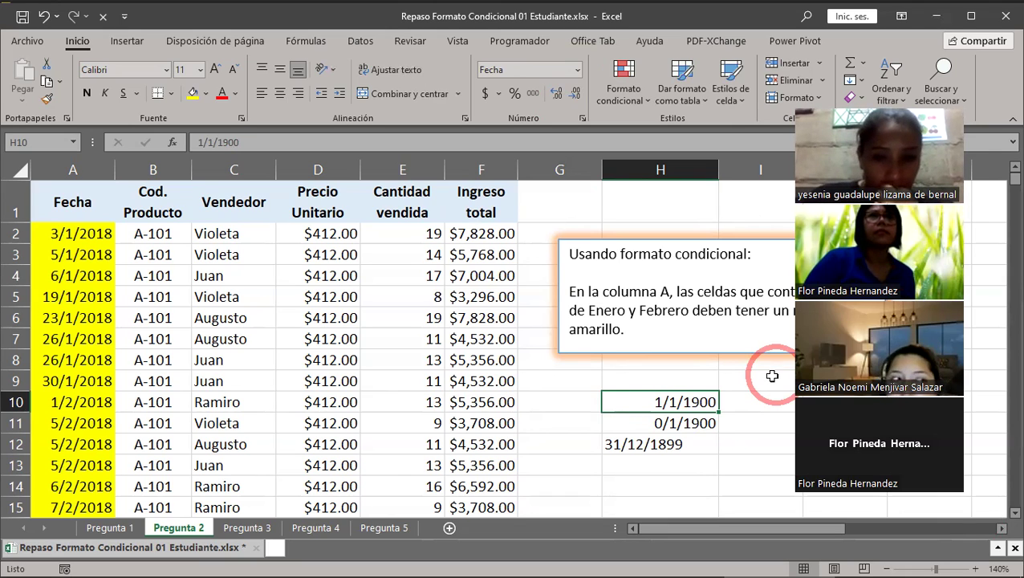
click(619, 444)
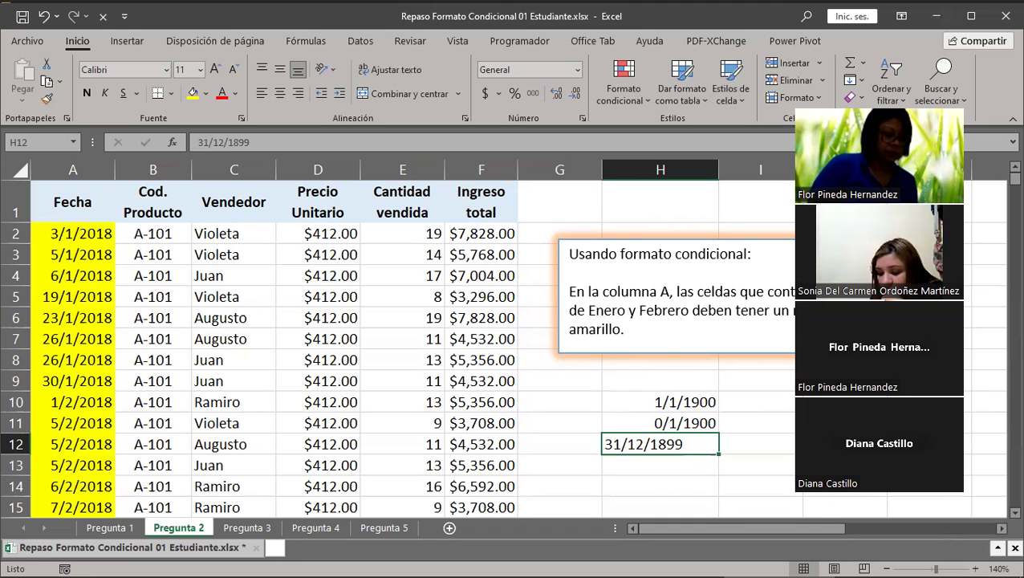
click(680, 401)
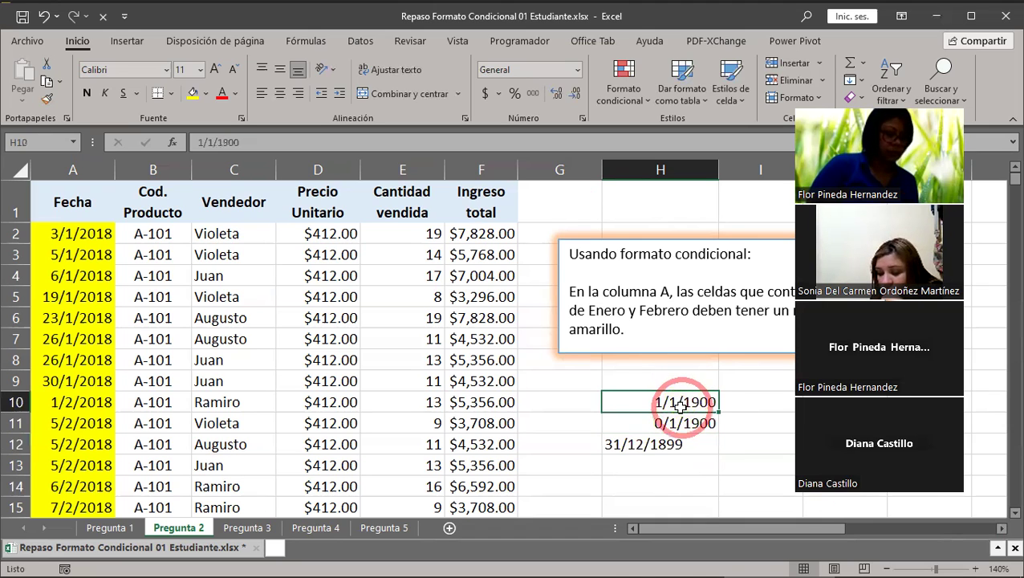
drag(680, 402, 684, 423)
click(697, 404)
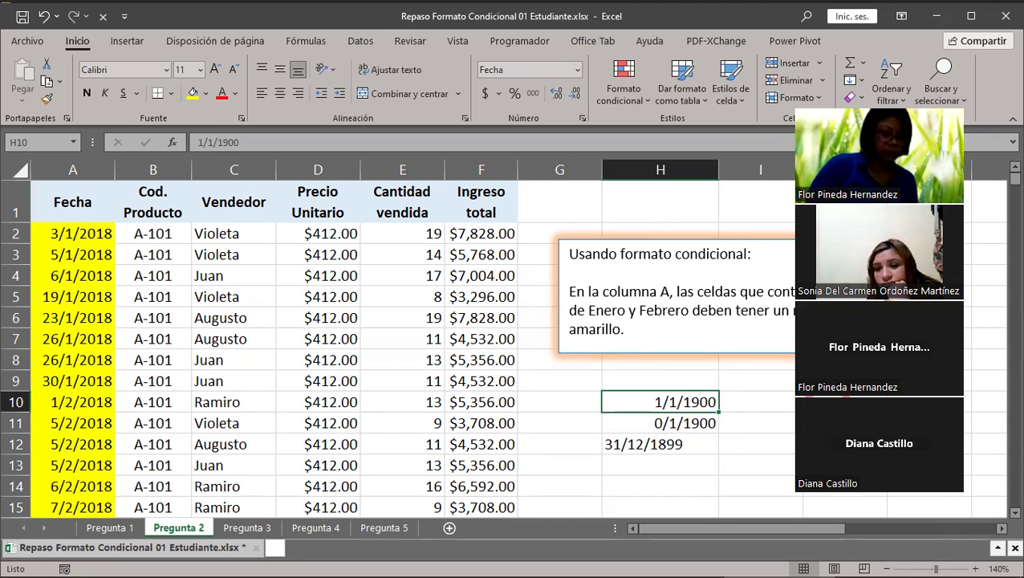
click(698, 423)
click(691, 443)
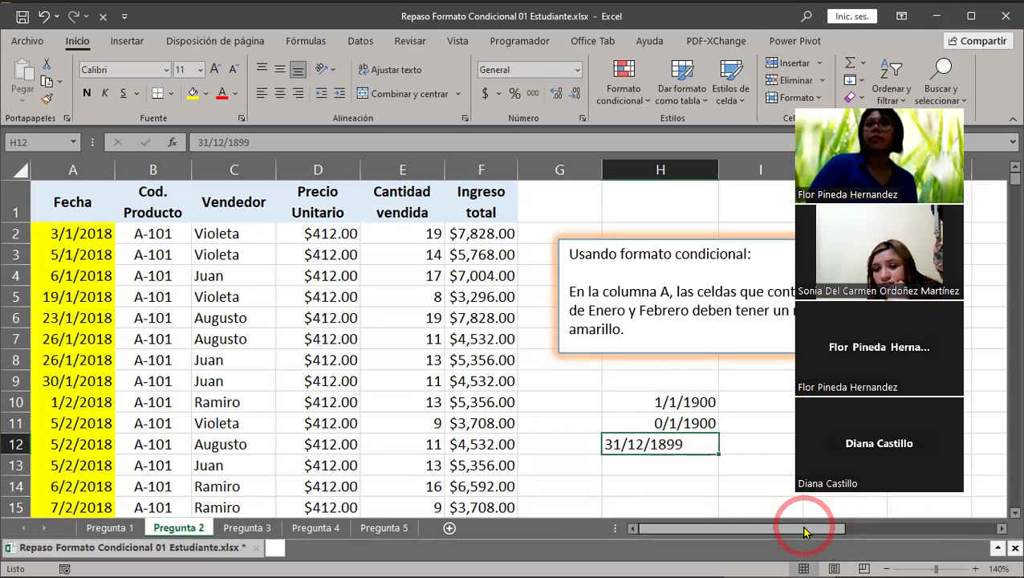
Step: Enter the test values 25 in J10 and hola in J11
drag(804, 530, 871, 531)
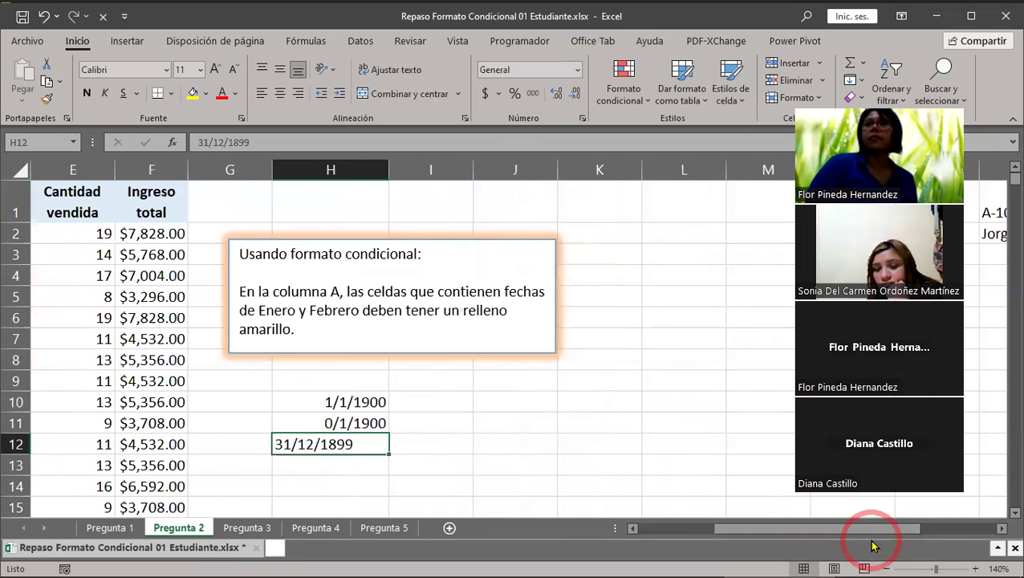
click(515, 400)
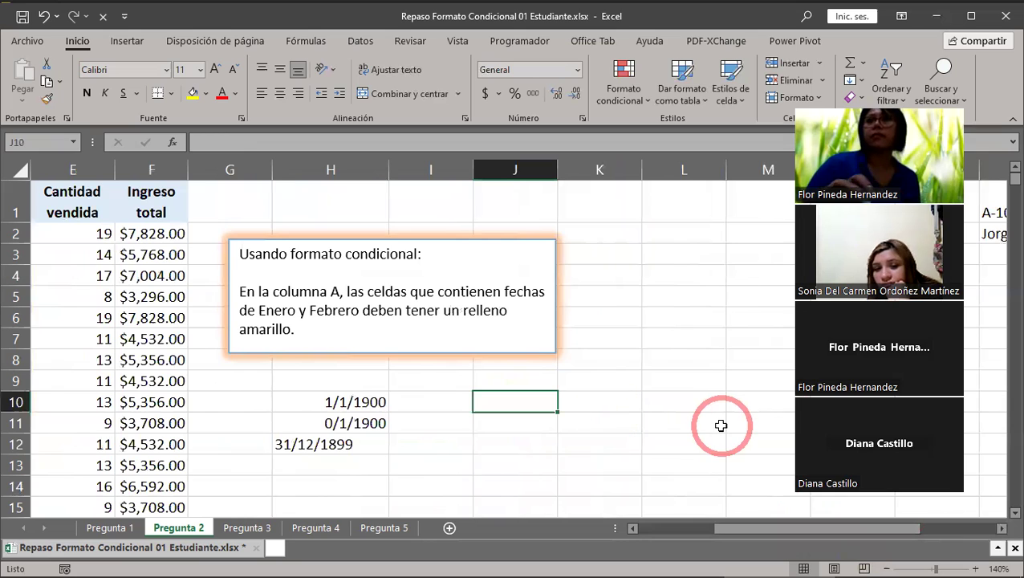
text(25)
key(Return)
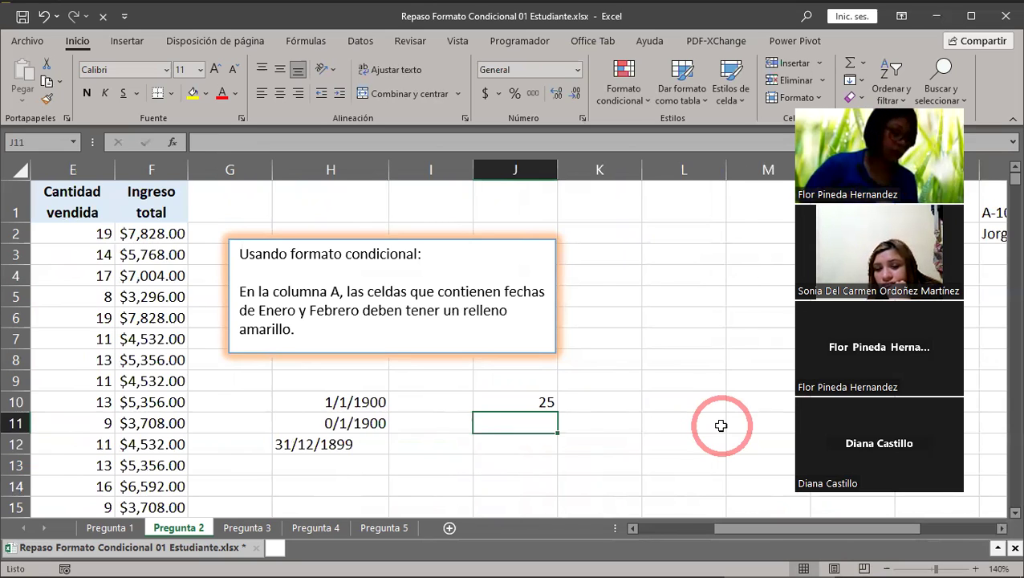
text(hola)
key(Return)
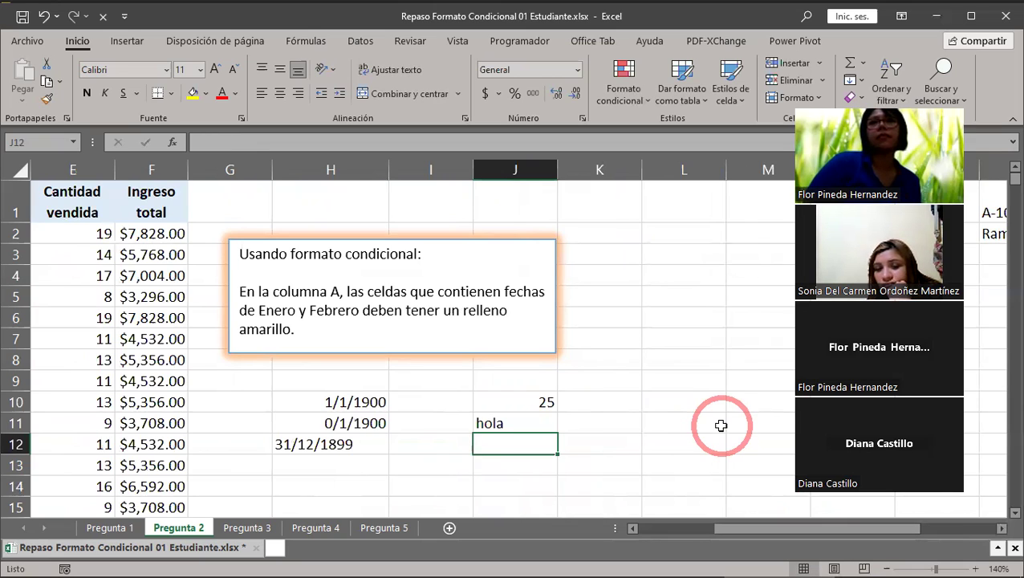
click(521, 401)
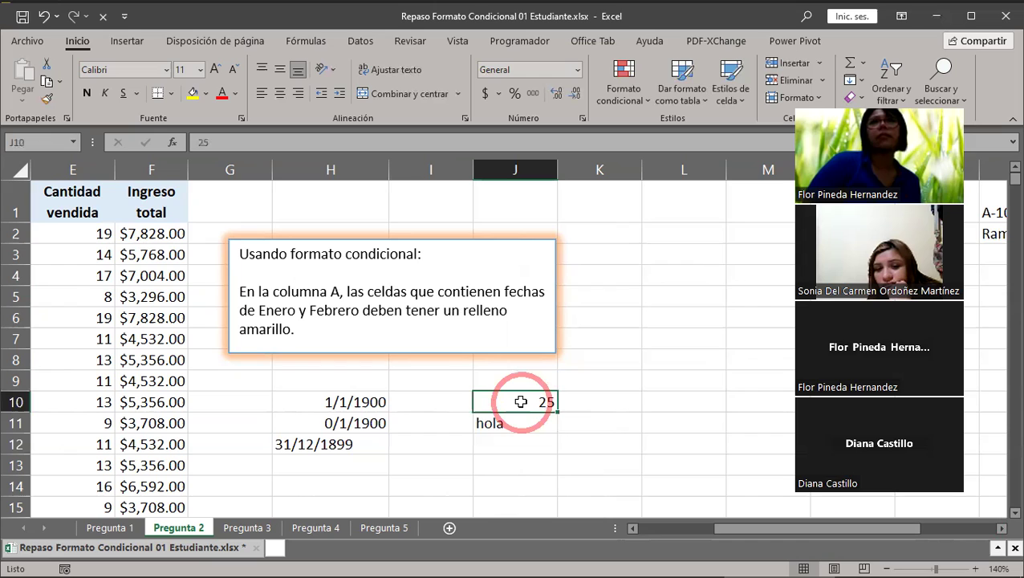
click(499, 431)
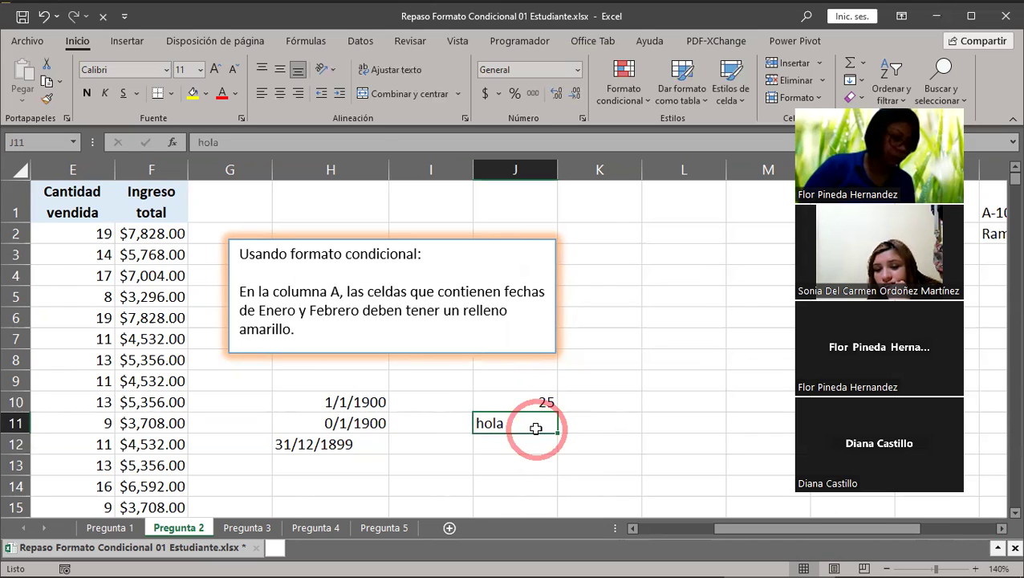
click(526, 401)
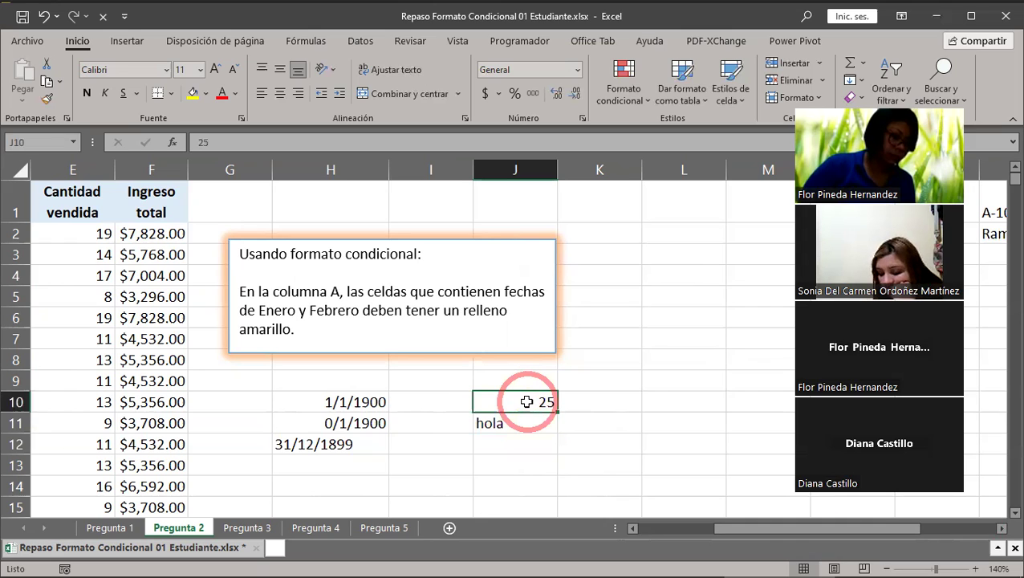
click(522, 423)
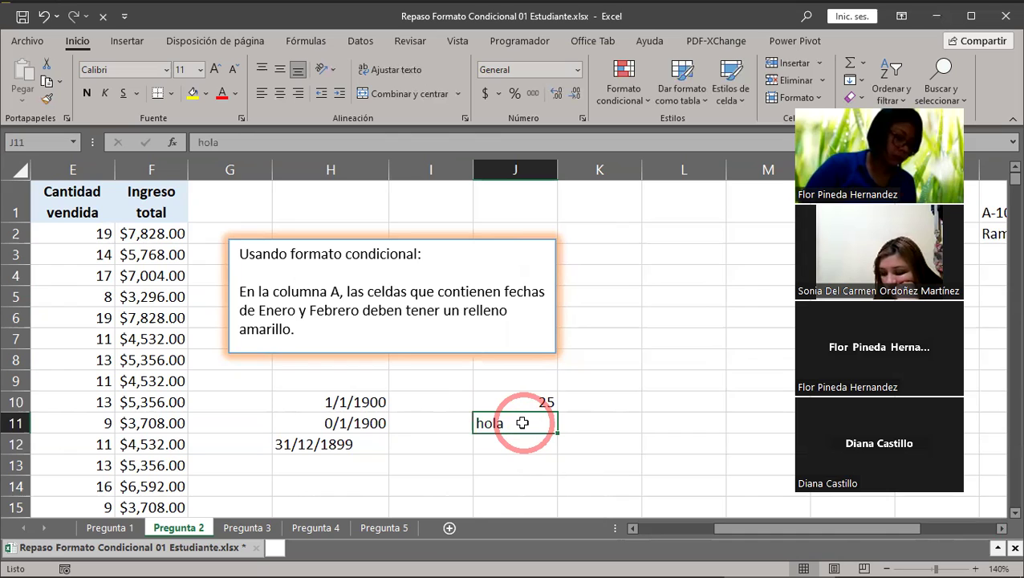
Step: Right-align the 25 and hola entries in J10:J11
drag(517, 403, 502, 421)
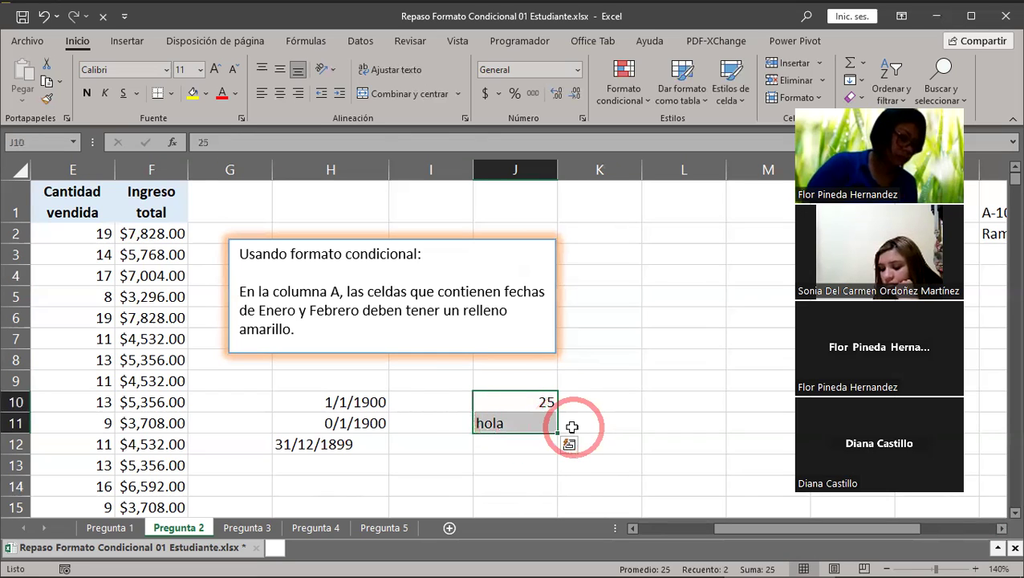
click(260, 94)
click(299, 94)
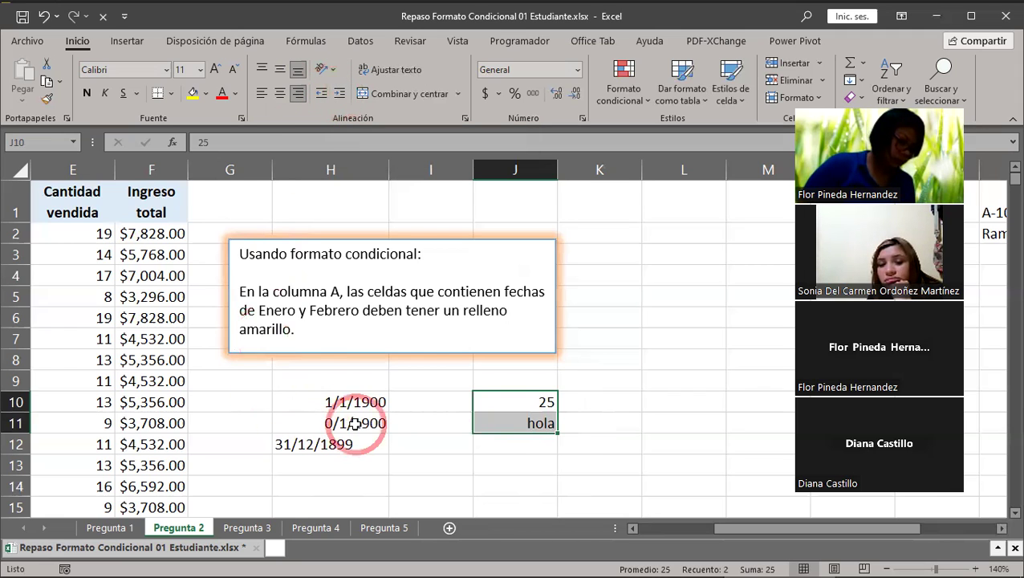
scroll(354, 350, down, 1)
click(329, 358)
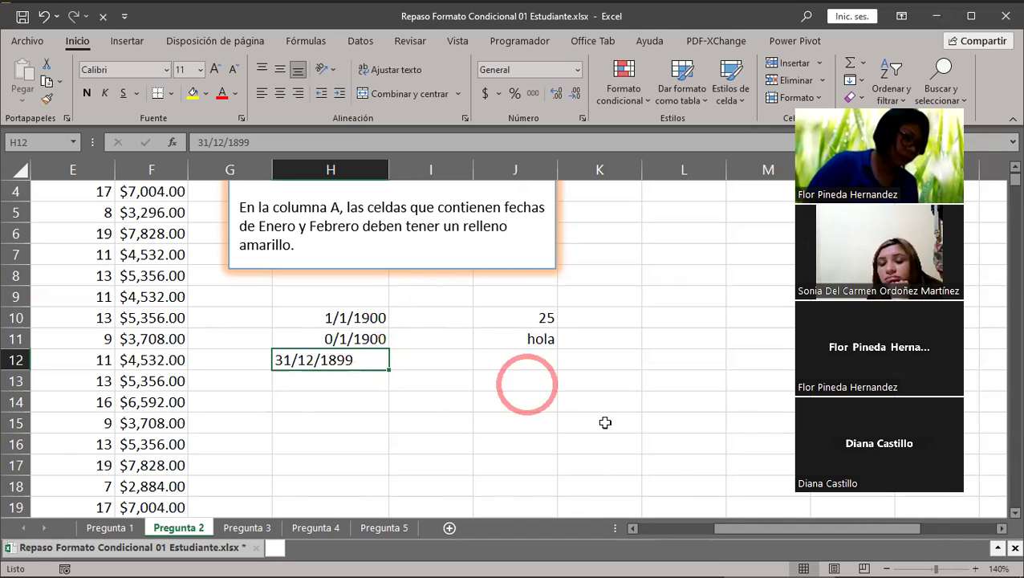
Step: Select all the dates in column A from A2 down to A1726
drag(797, 527, 642, 528)
click(77, 191)
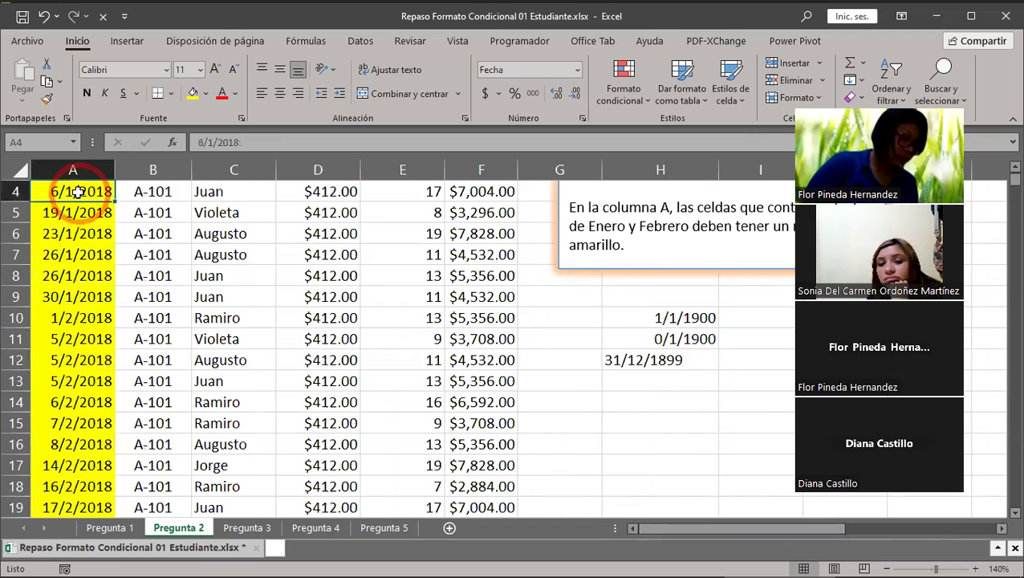
scroll(77, 191, up, 1)
click(90, 234)
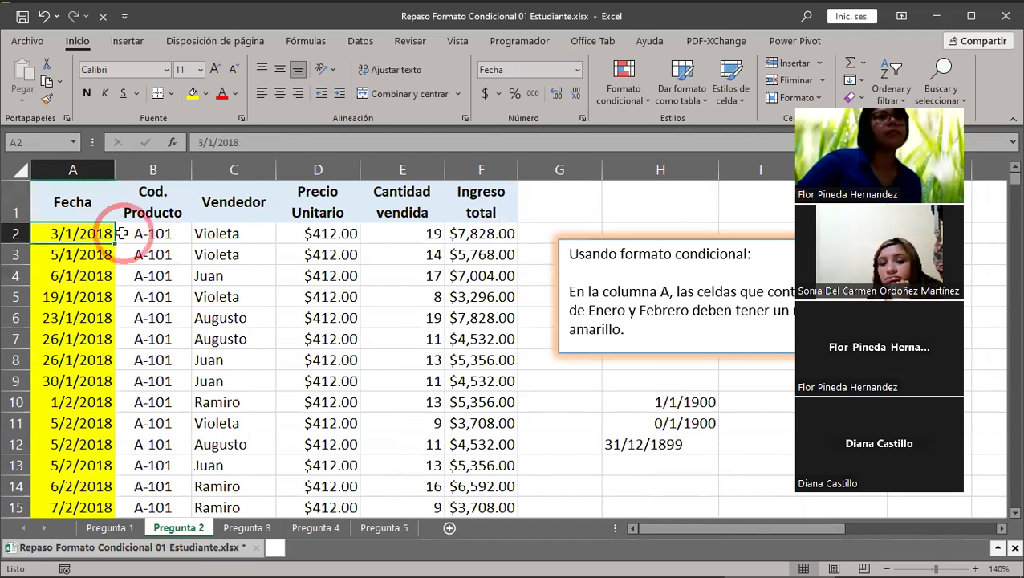
key(ctrl+shift+Down)
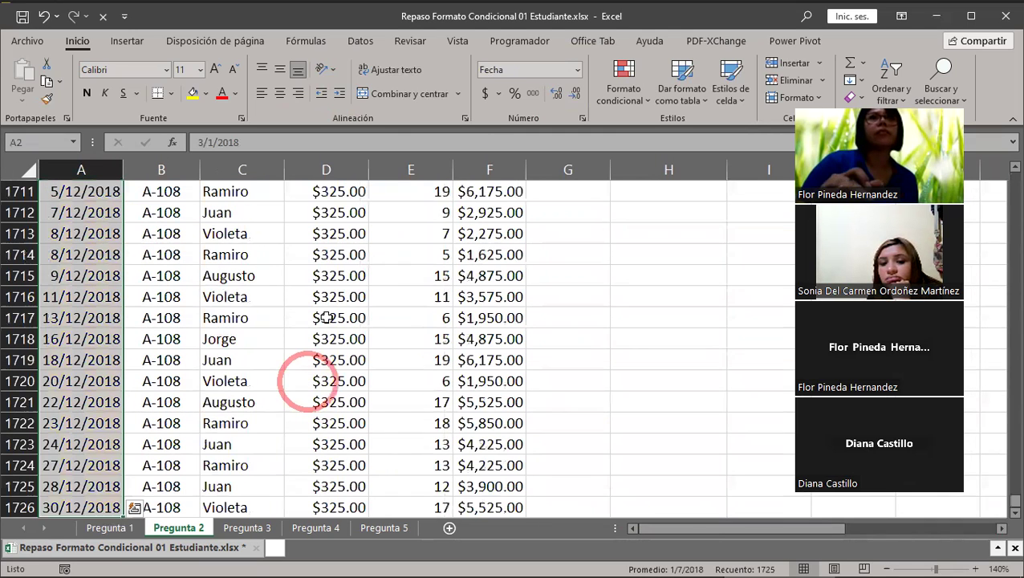
Step: Open Conditional Formatting > Manage Rules to view the yellow-fill rule on $A$2:$A$1726
scroll(307, 382, up, 2)
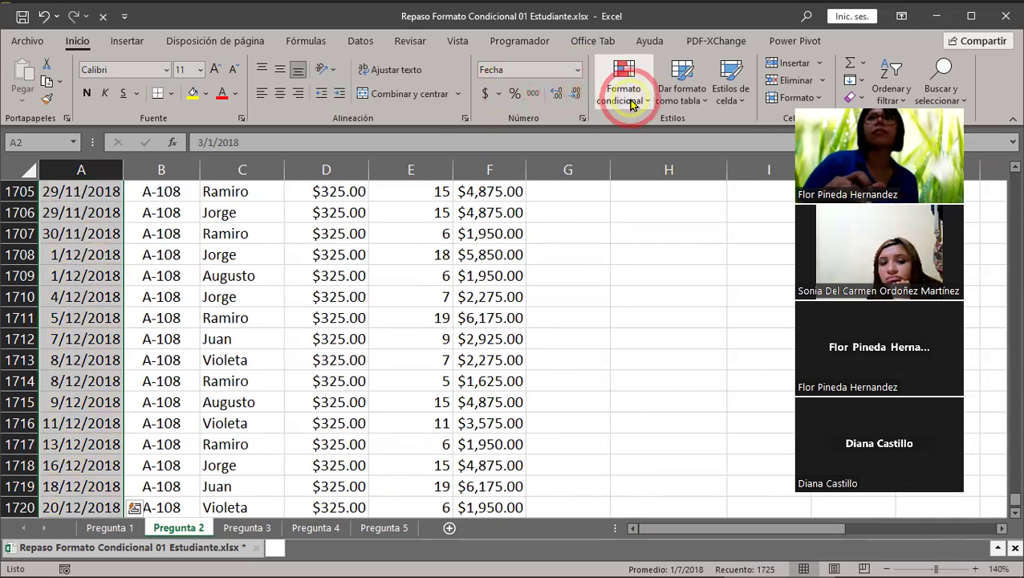
click(626, 107)
mouse_move(656, 298)
click(634, 87)
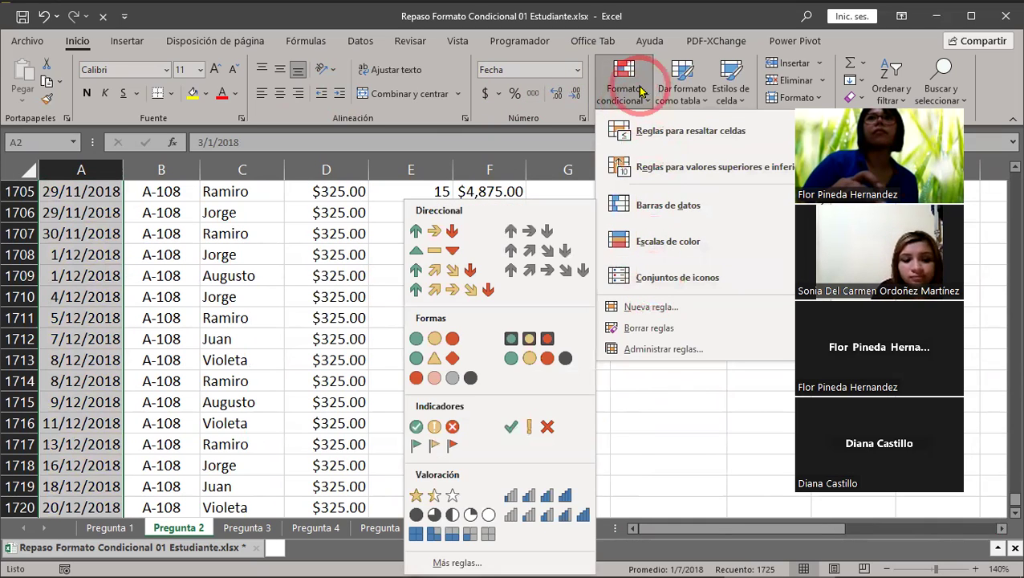
click(642, 209)
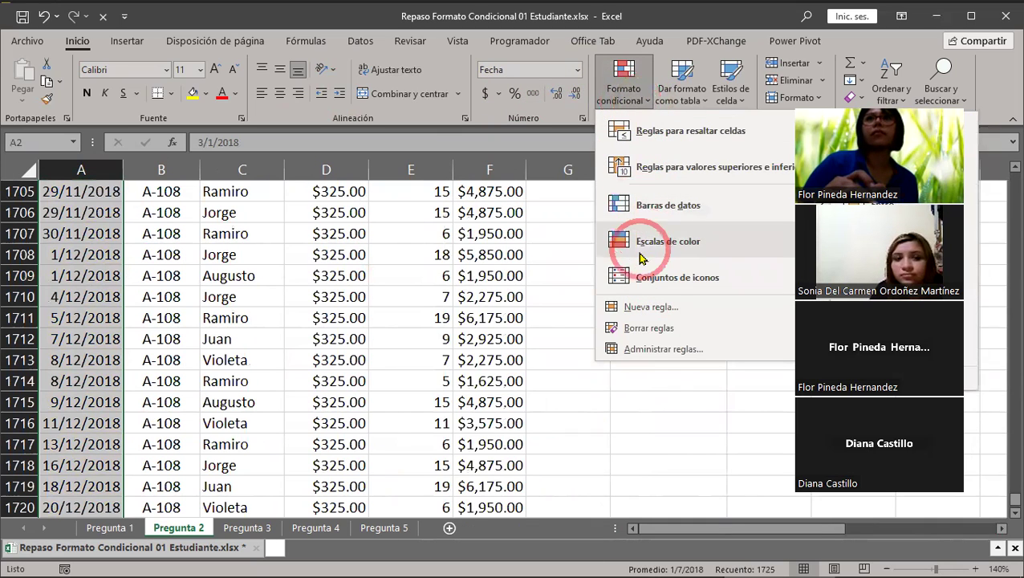
click(650, 349)
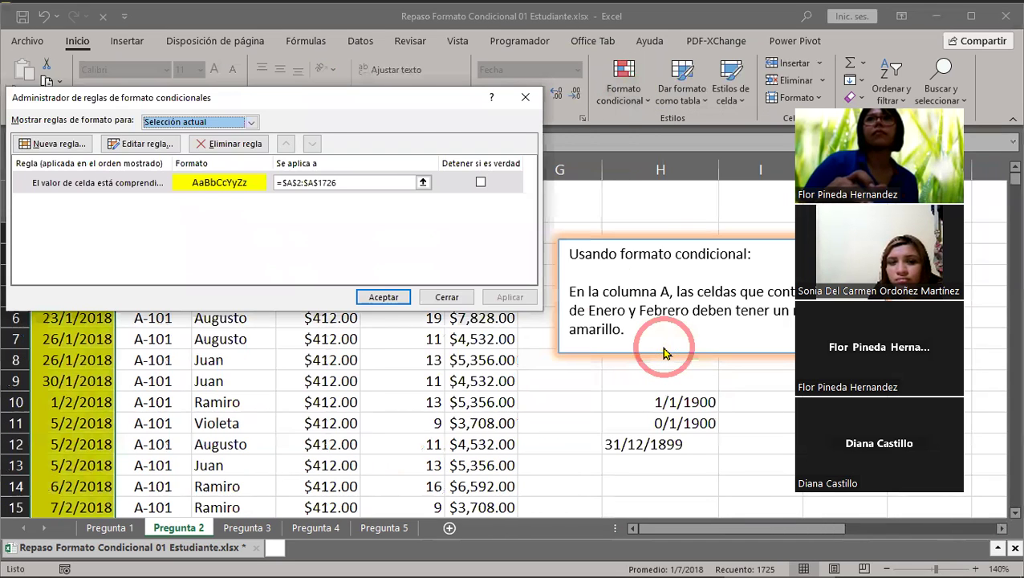
drag(241, 97, 344, 110)
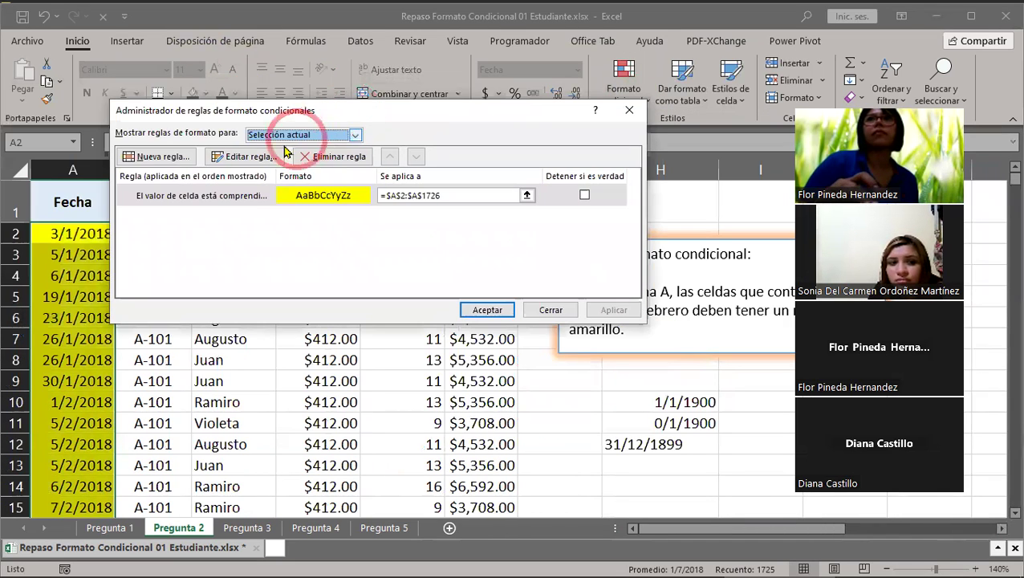
click(239, 194)
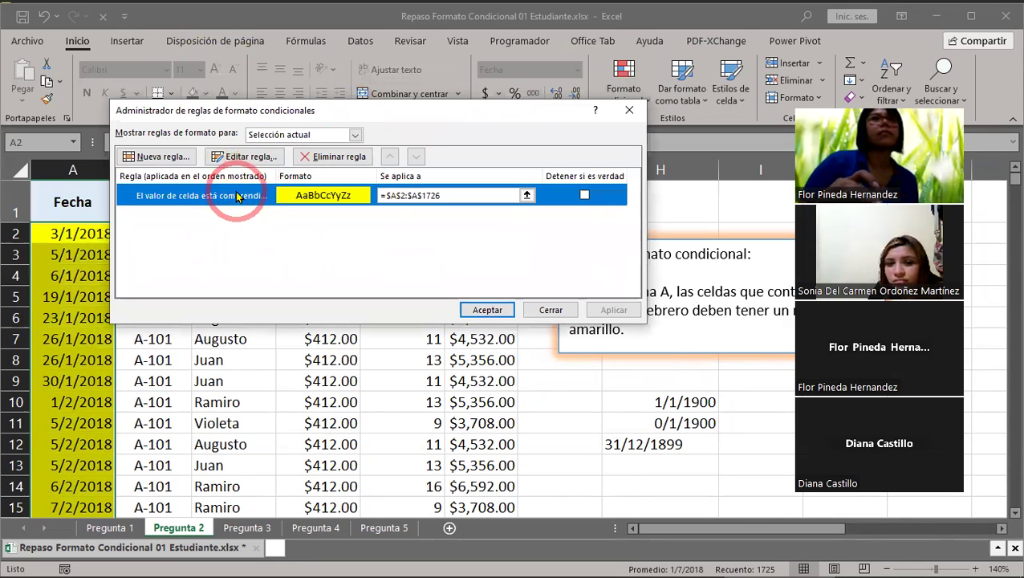
click(254, 158)
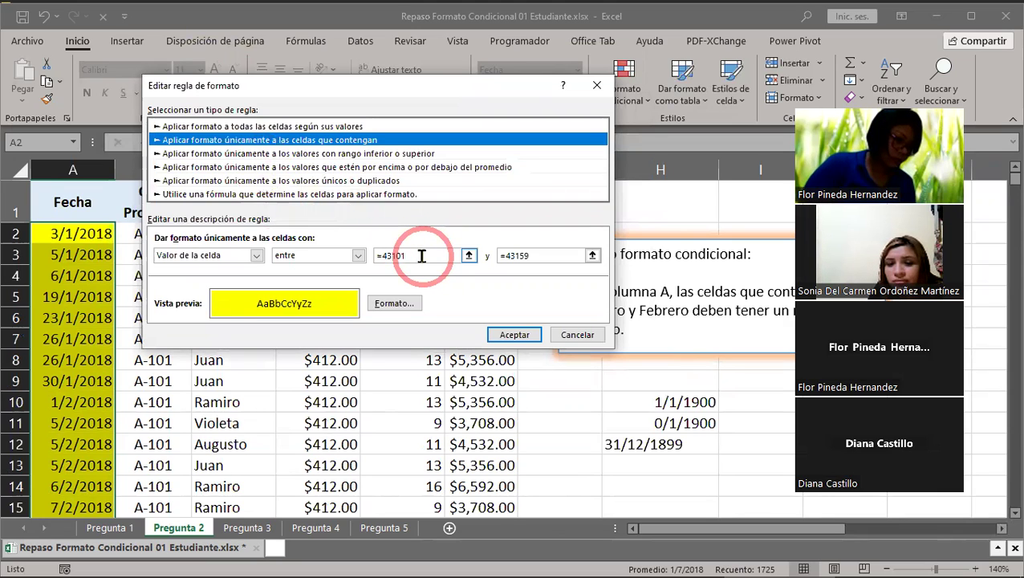
click(394, 255)
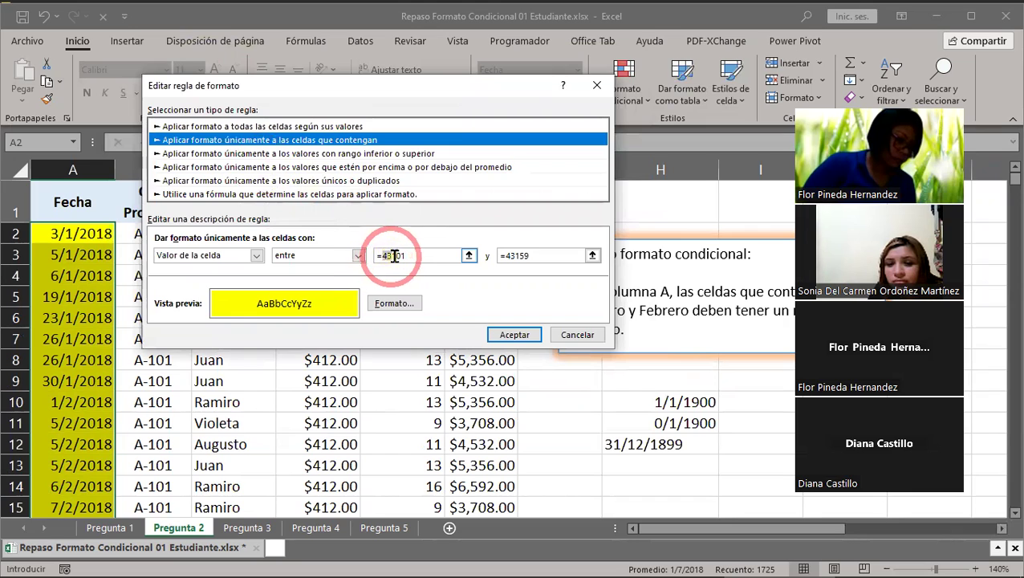
click(433, 256)
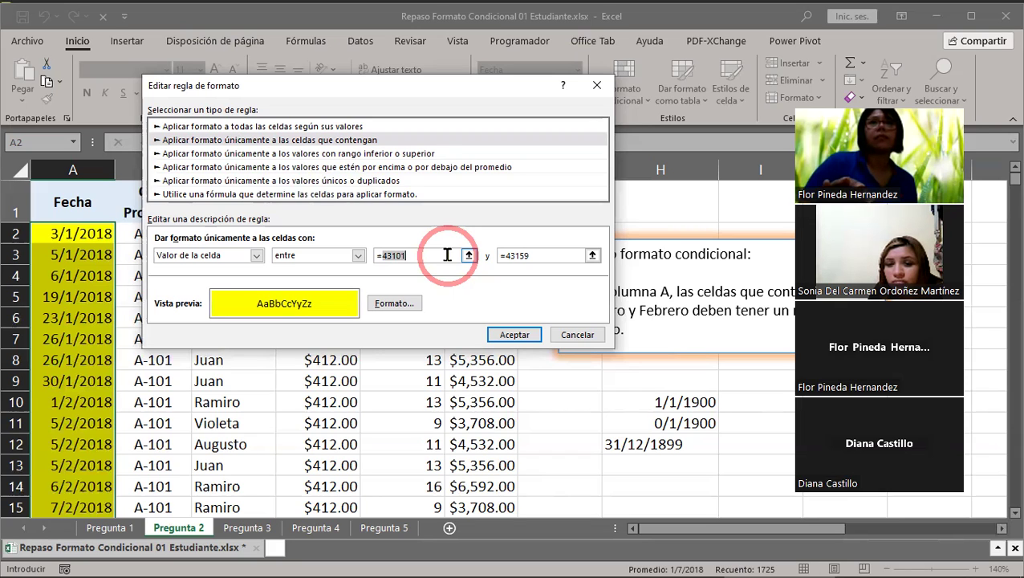
double_click(514, 256)
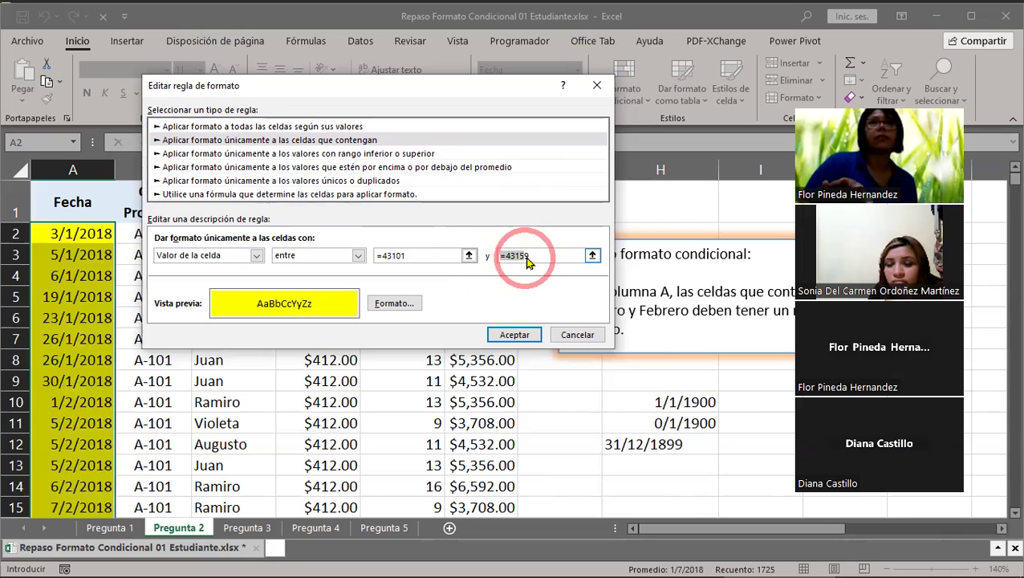
click(607, 288)
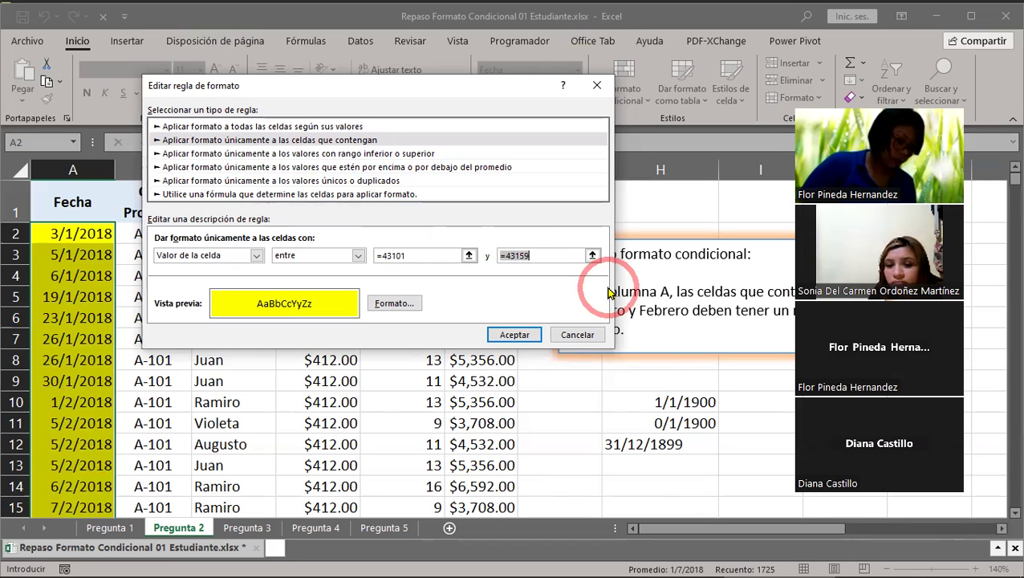
click(403, 258)
drag(403, 258, 358, 256)
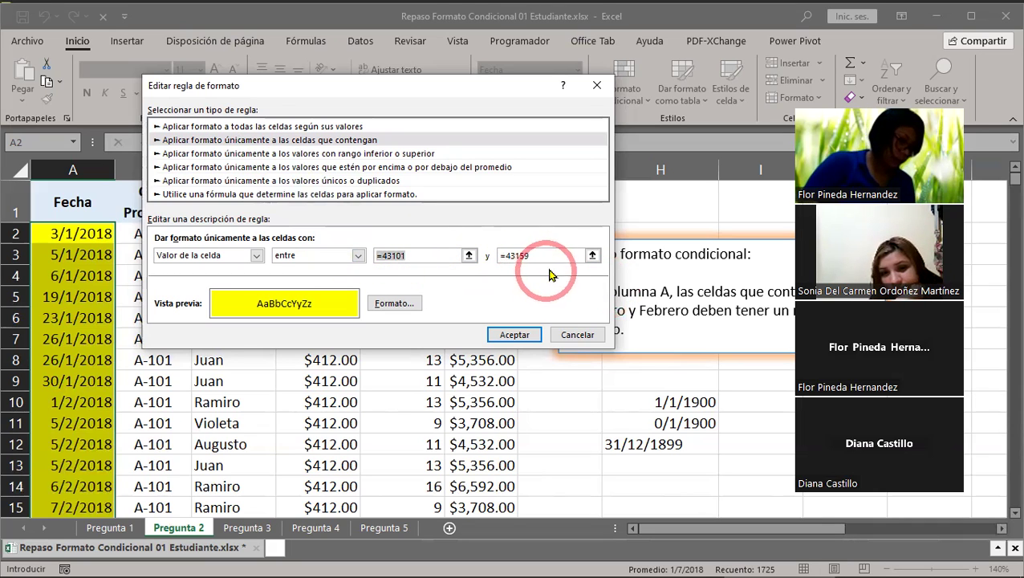
drag(552, 252, 490, 261)
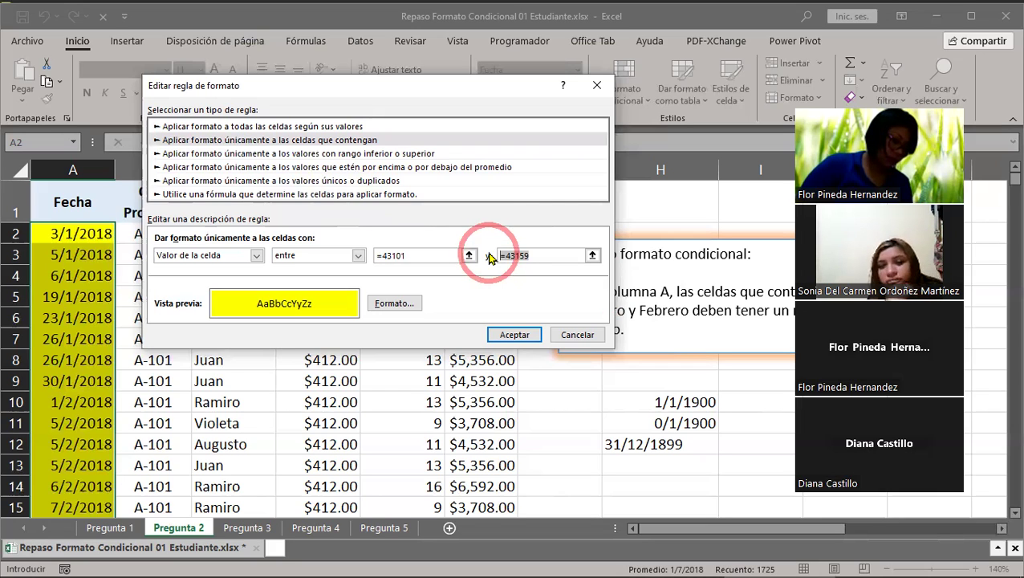
click(597, 85)
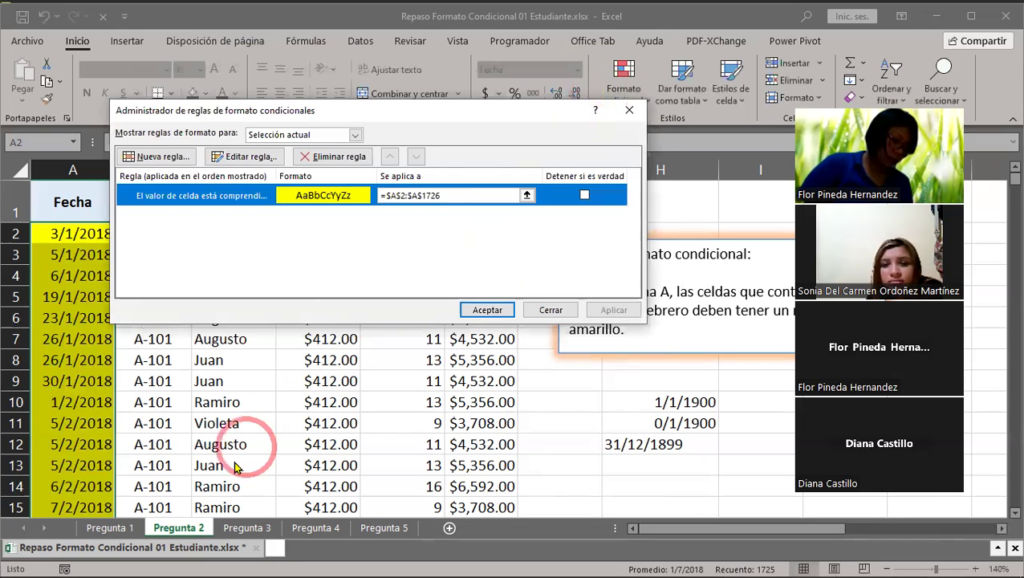
Step: Close the rules manager, go to Pregunta 3 and highlight its above-average red-font instruction
click(629, 109)
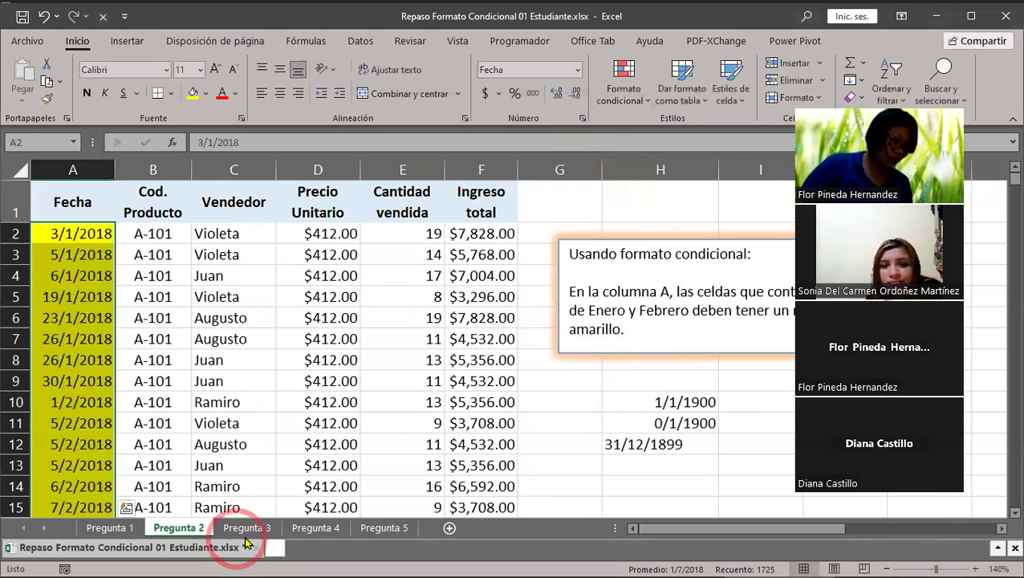
click(247, 529)
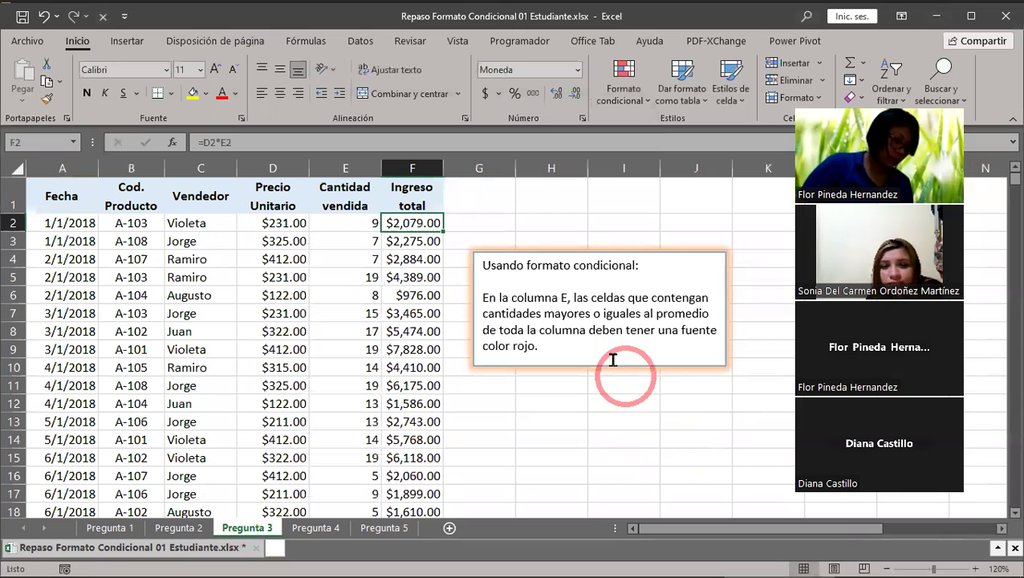
mouse_move(483, 297)
mouse_down()
mouse_move(703, 307)
mouse_move(708, 343)
mouse_up()
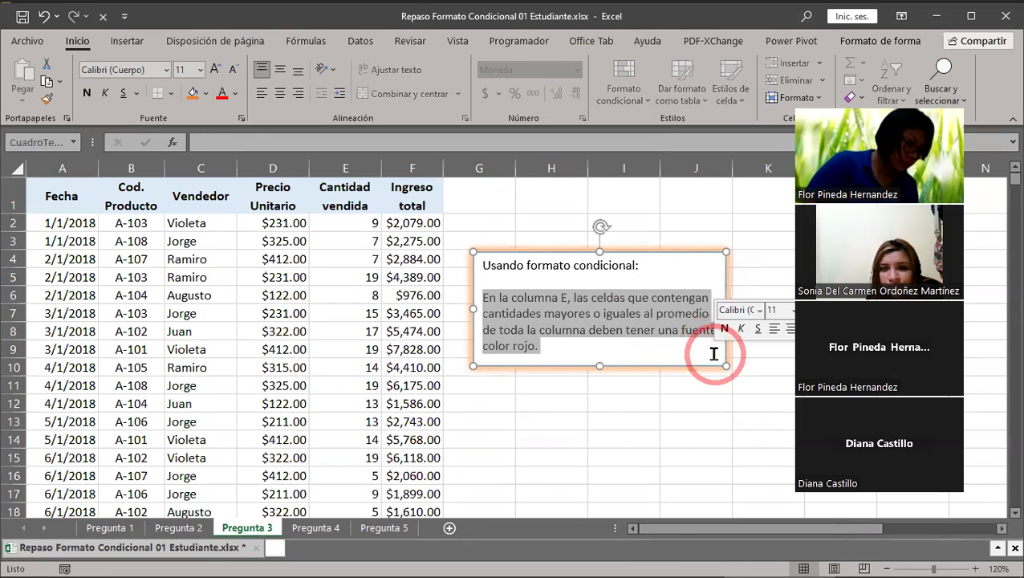
click(636, 315)
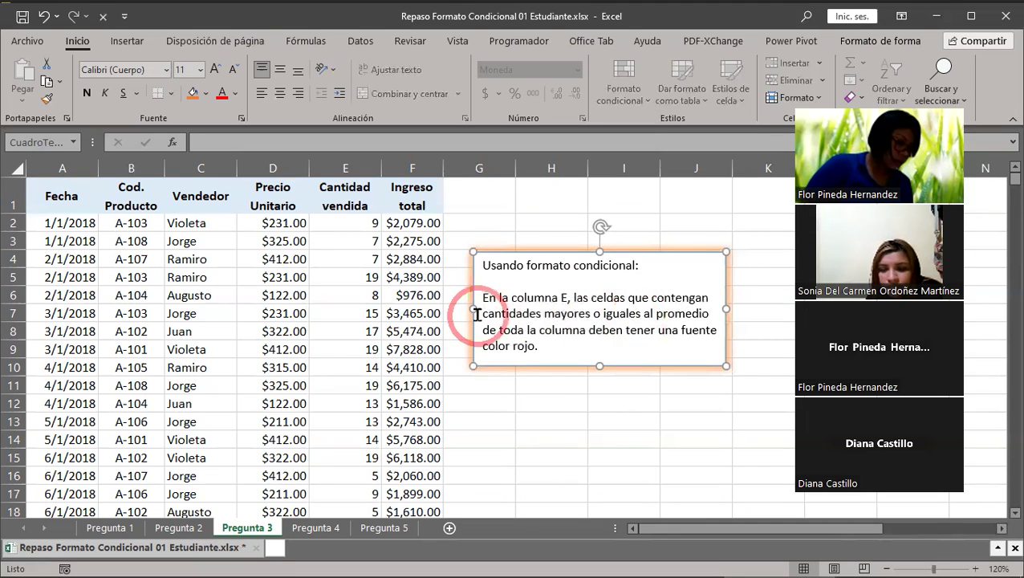
drag(483, 314, 713, 312)
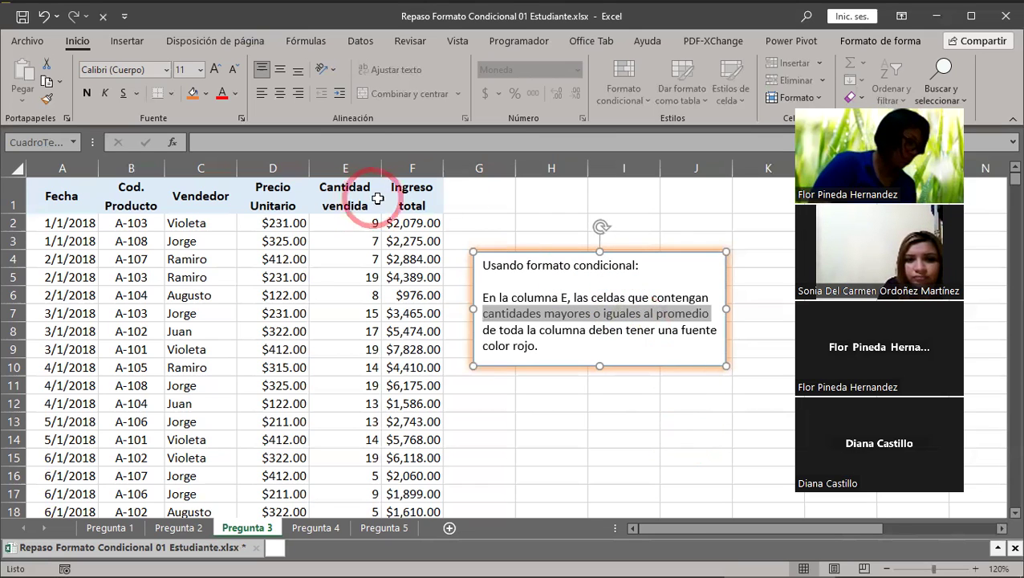
Step: Select the Cantidad vendida quantities E2:E1726 and open the Formato condicional menu
click(350, 226)
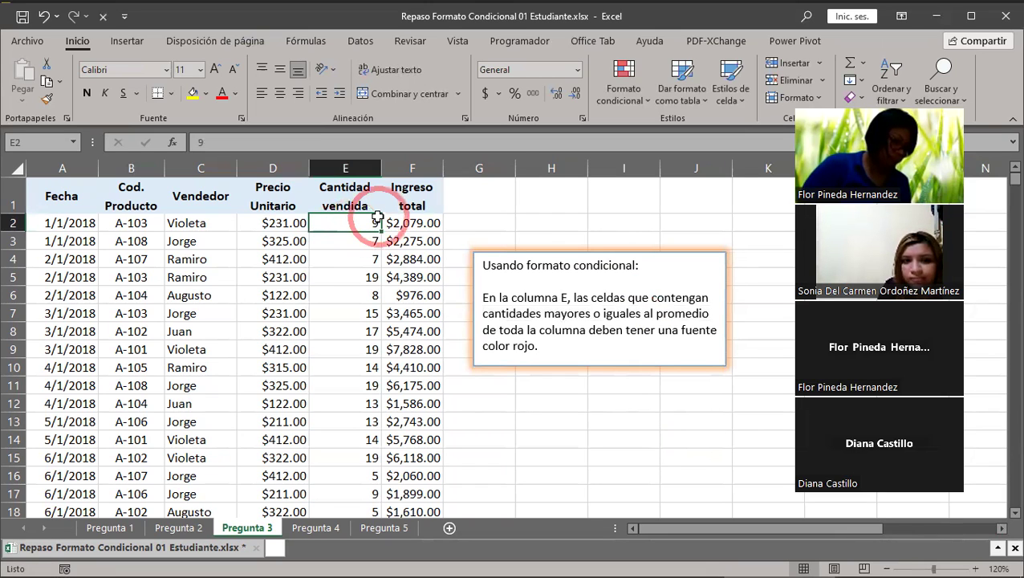
key(ctrl+shift+Down)
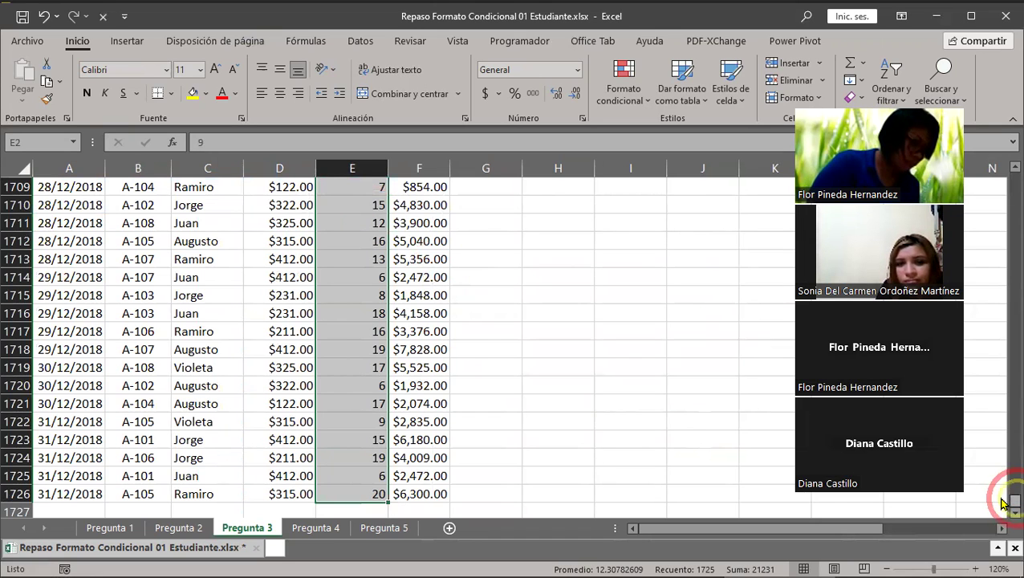
drag(1007, 263, 1001, 170)
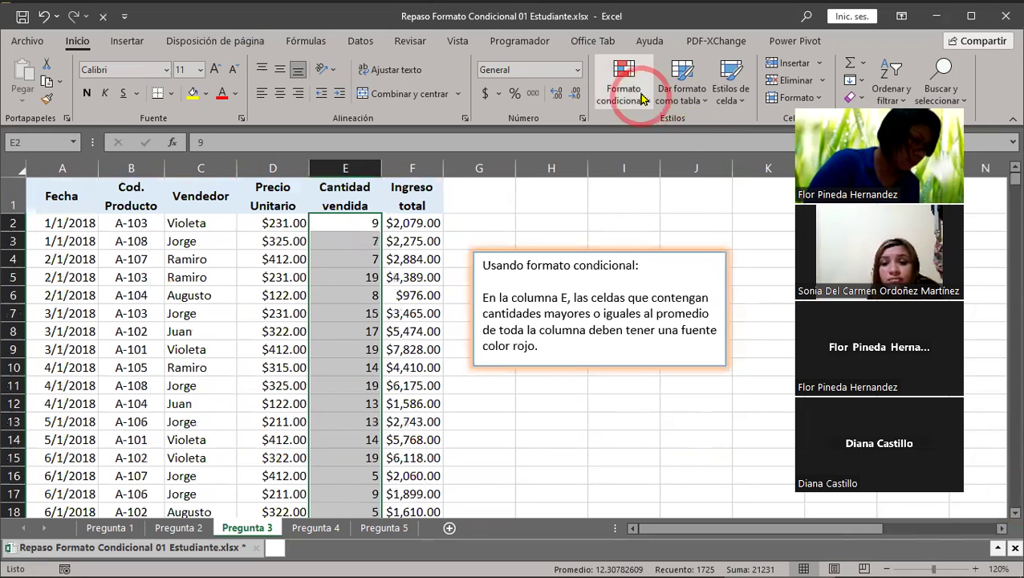
click(640, 91)
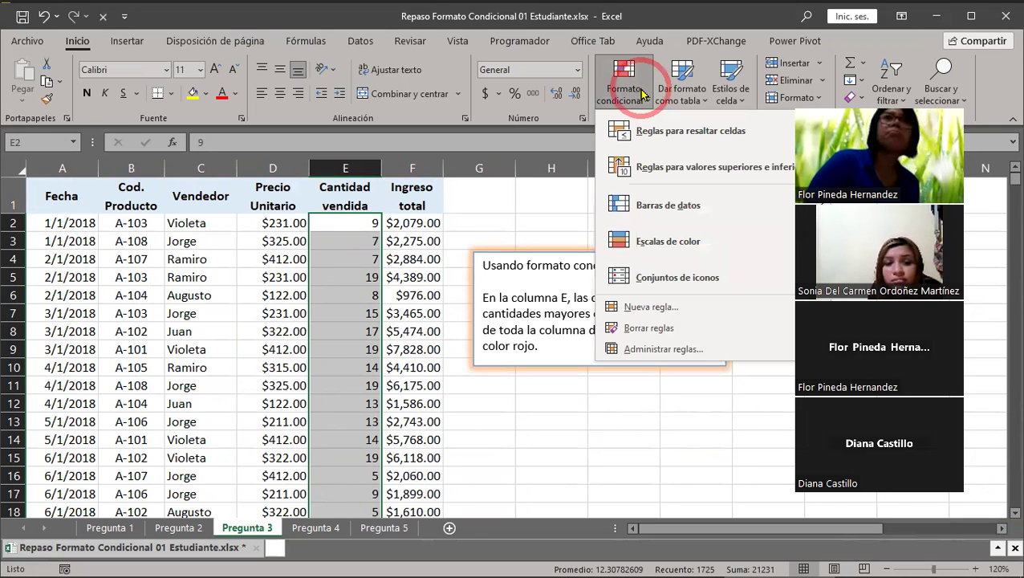
Step: Create a Nueva regla of the above/below-average type set to 'mayor o igual'
click(651, 307)
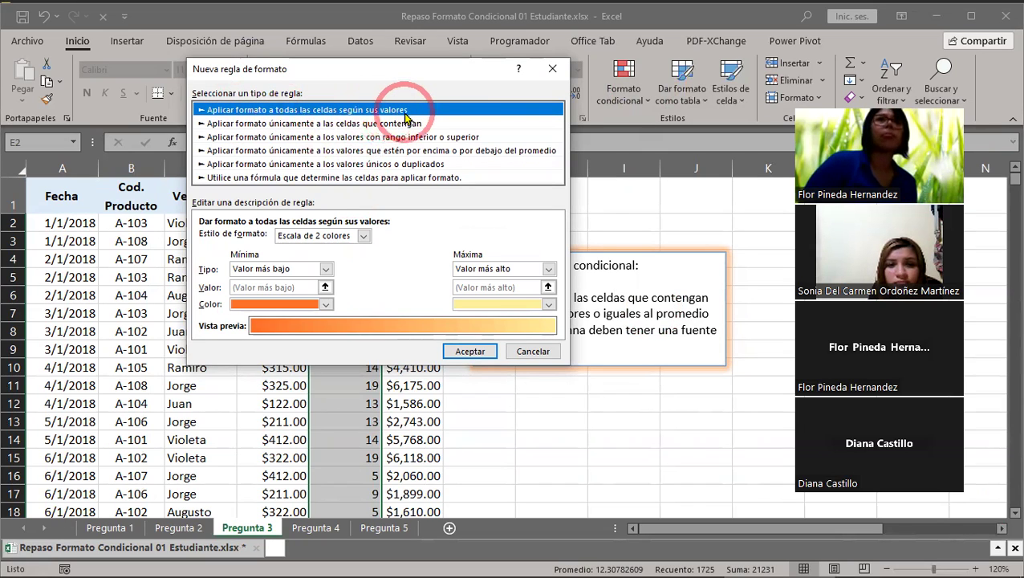
click(377, 124)
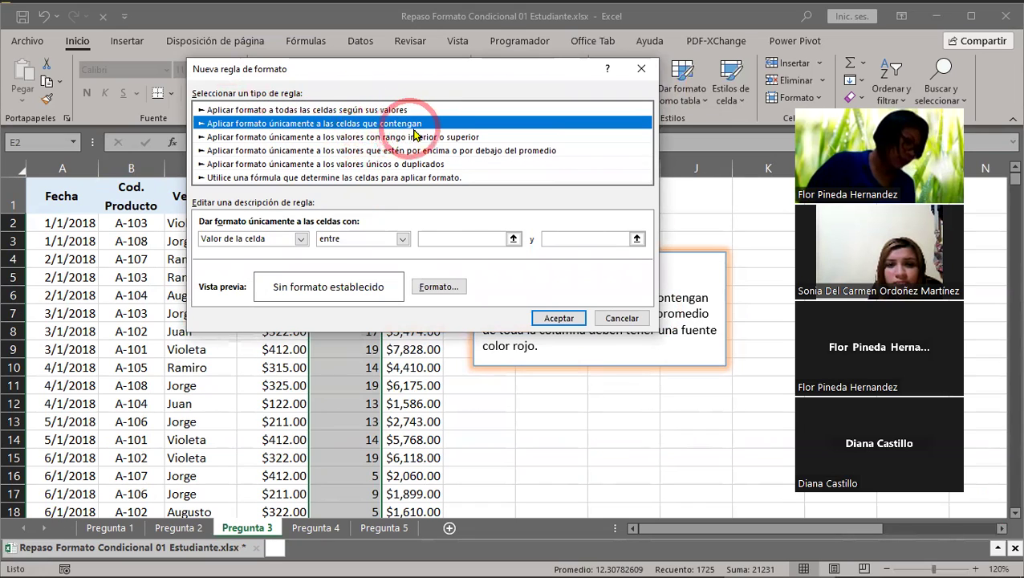
click(353, 137)
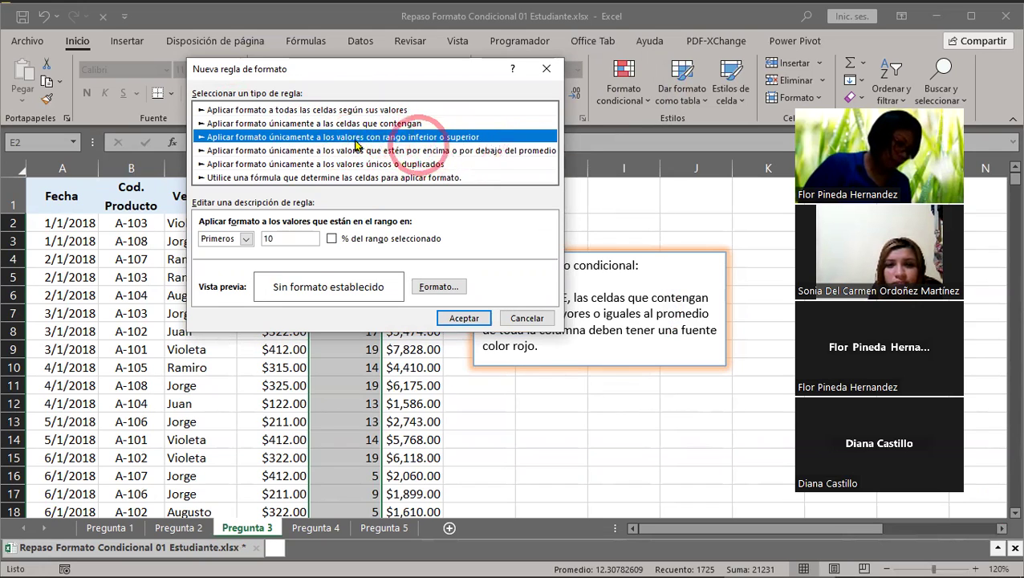
click(277, 150)
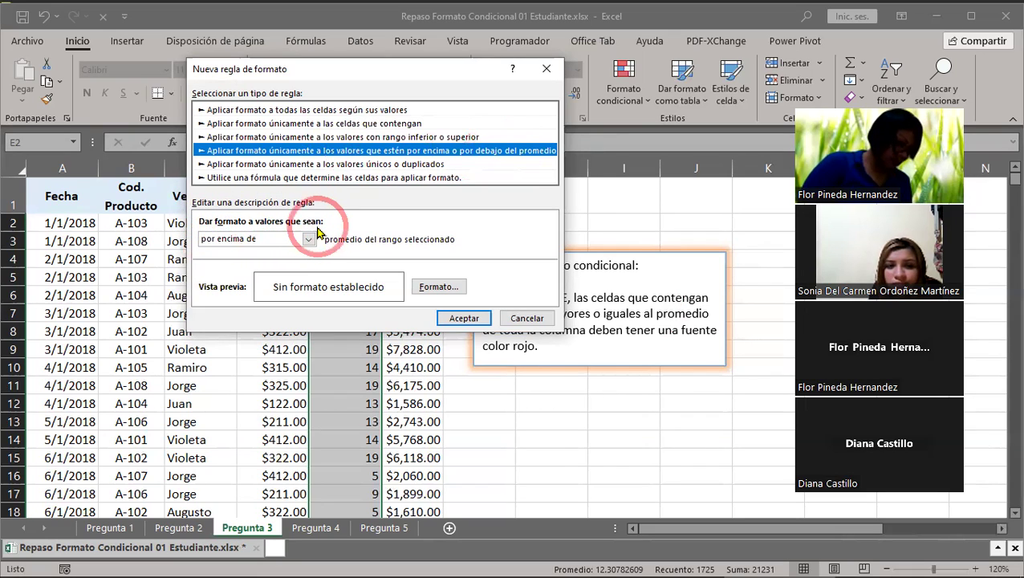
click(308, 239)
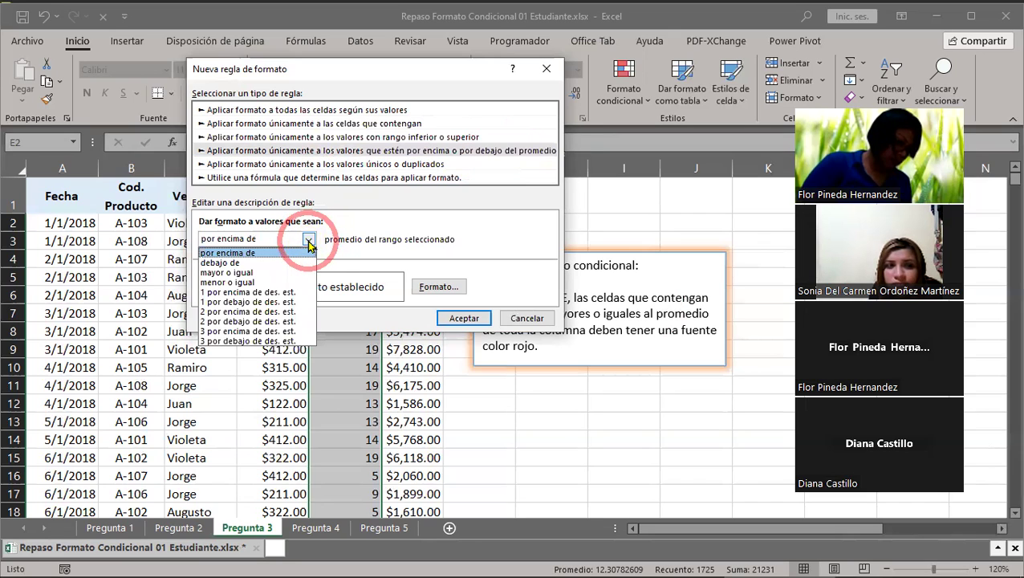
click(250, 274)
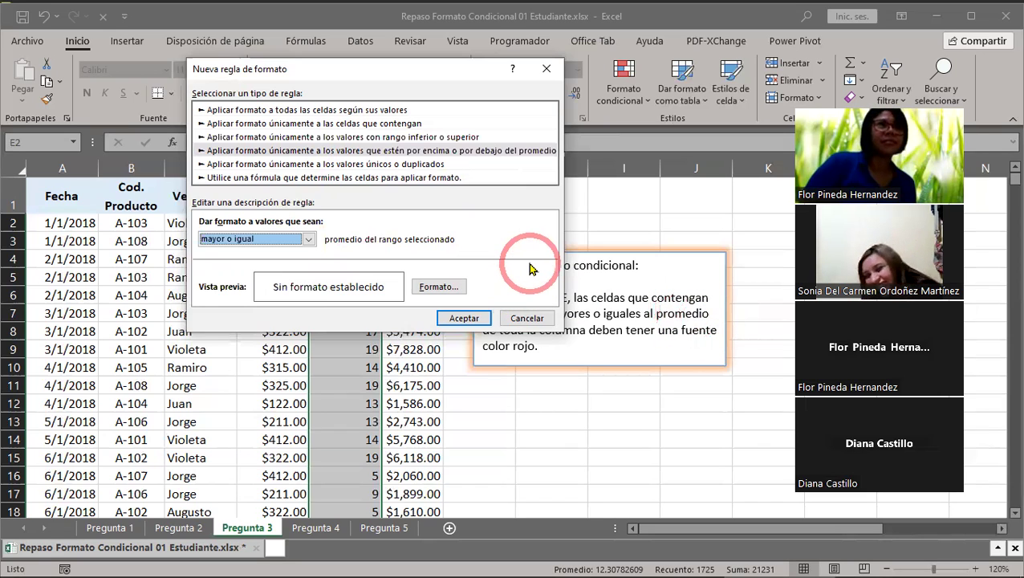
drag(442, 76, 340, 103)
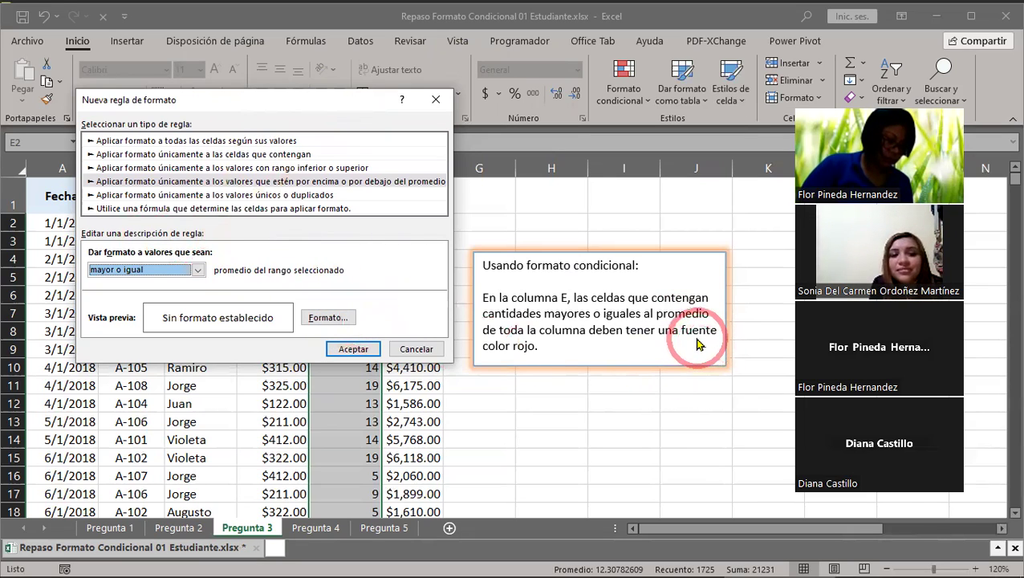
Step: Format column E quantities at or above the average in bold red font and apply the rule
click(317, 319)
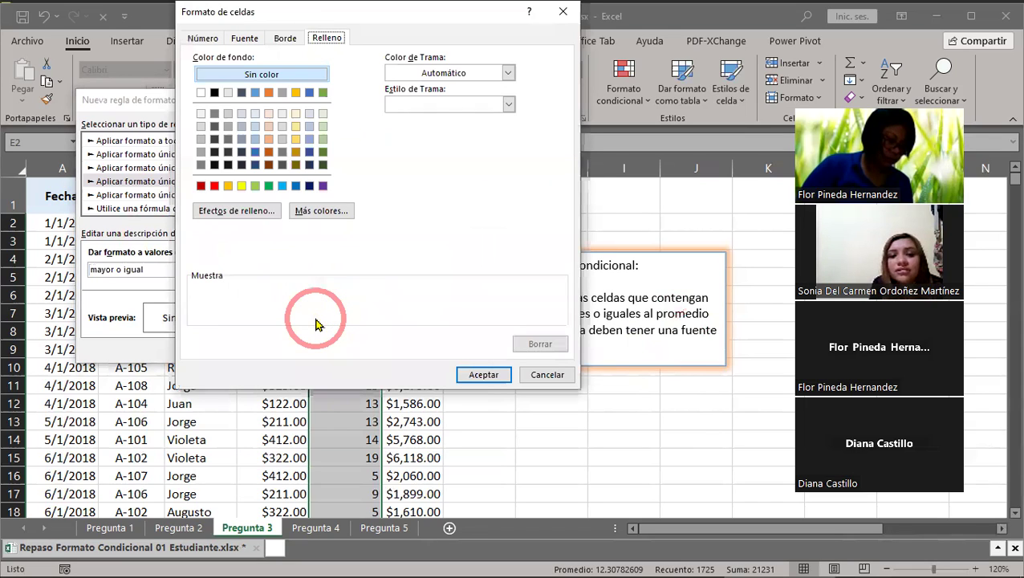
click(246, 40)
click(484, 169)
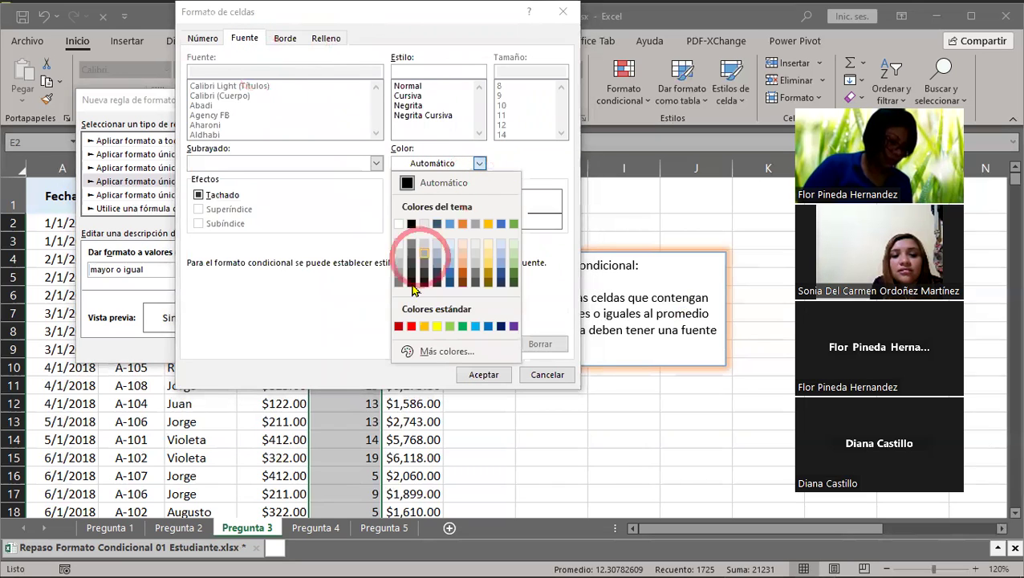
click(412, 327)
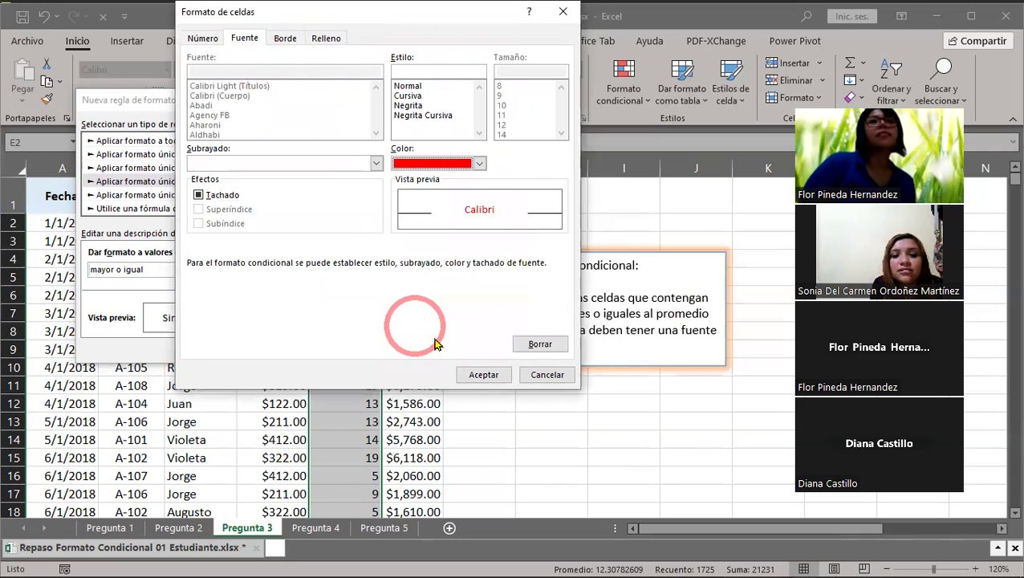
click(483, 375)
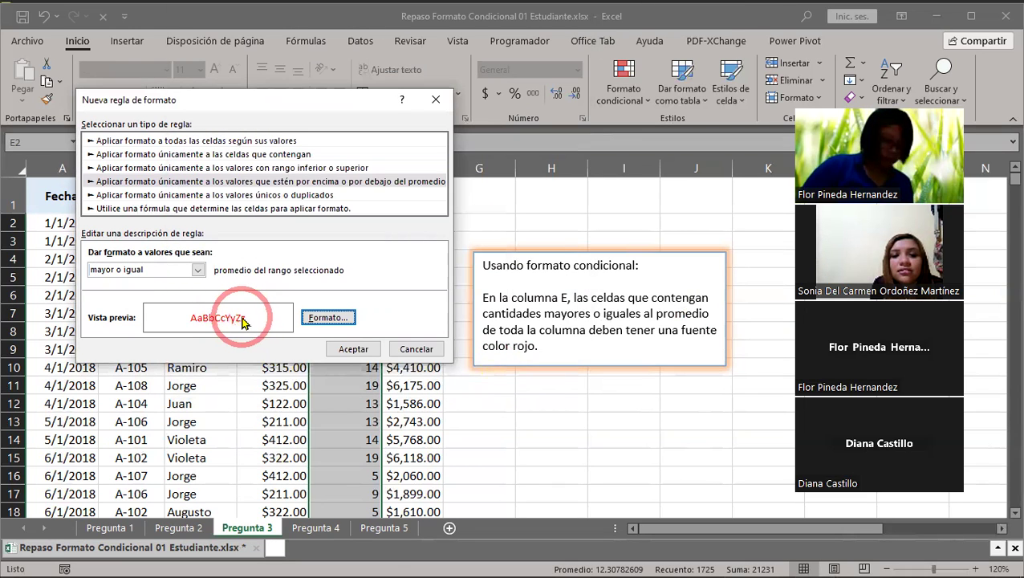
click(333, 318)
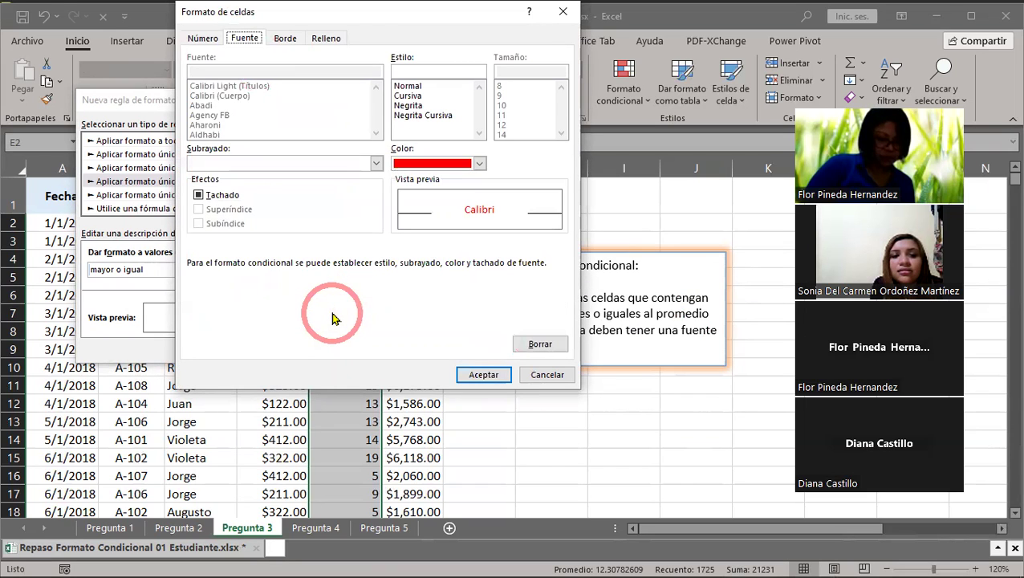
click(416, 107)
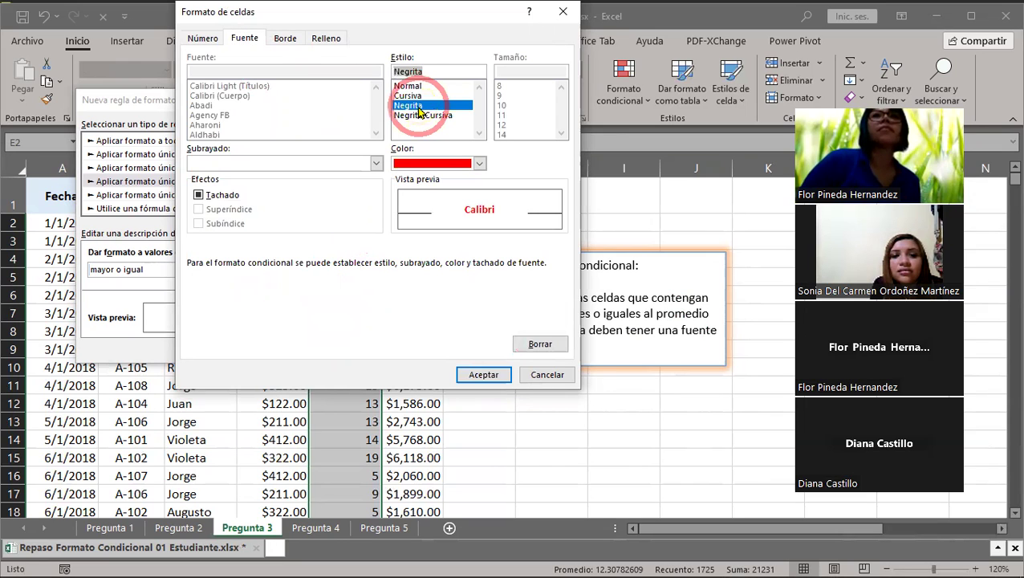
click(493, 374)
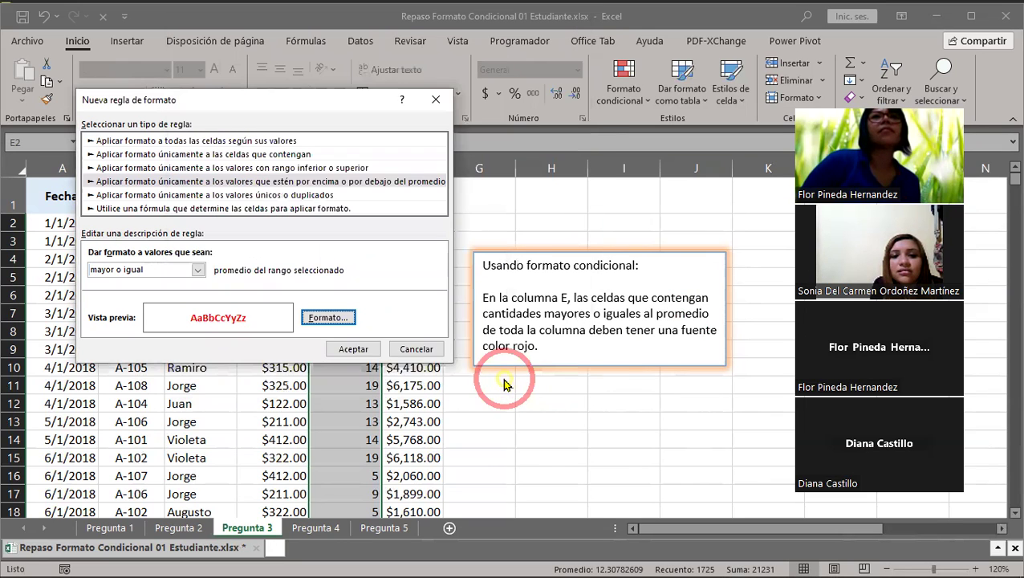
click(353, 348)
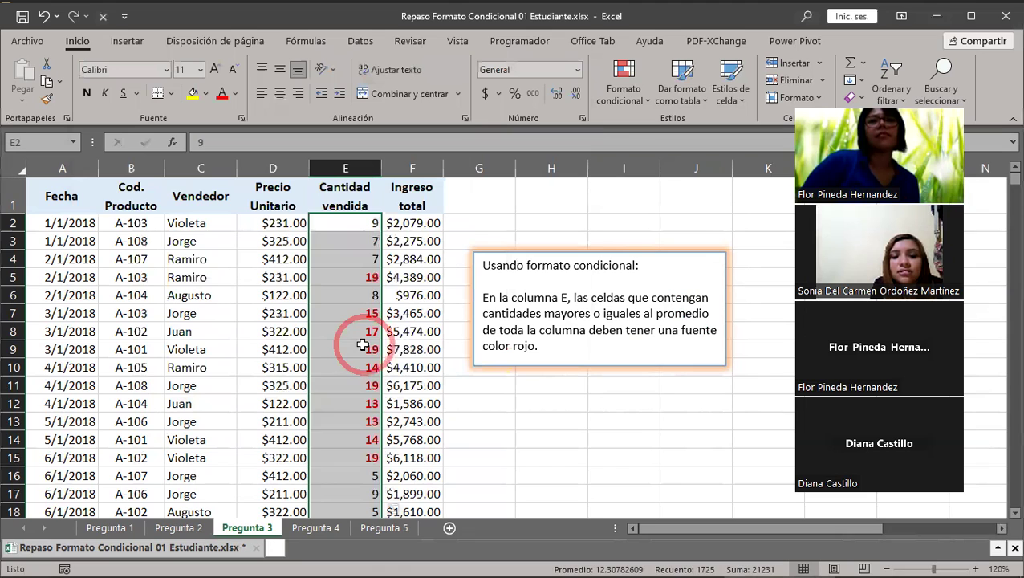
click(341, 368)
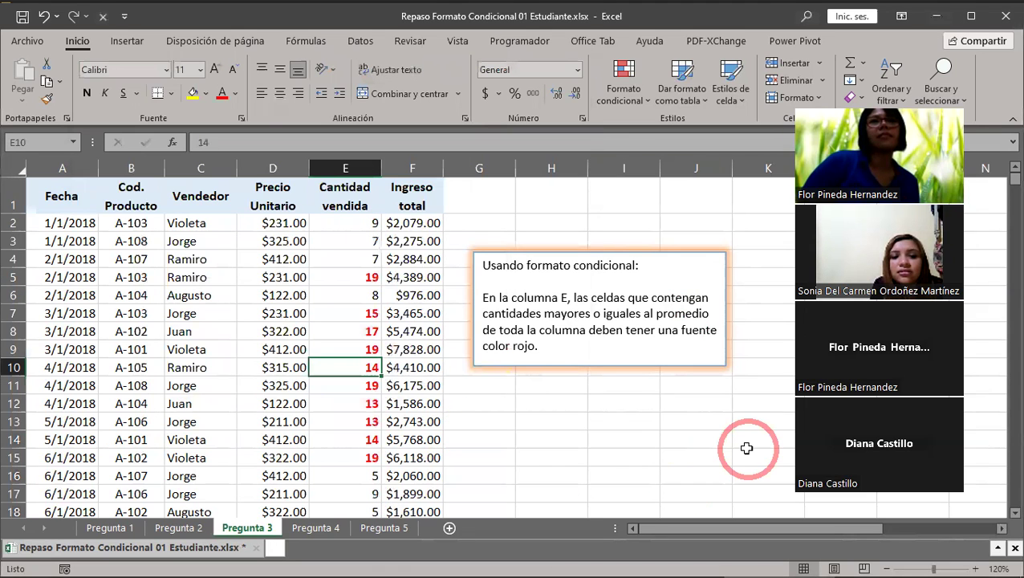
scroll(353, 388, down, 2)
scroll(361, 388, down, 2)
scroll(365, 388, up, 4)
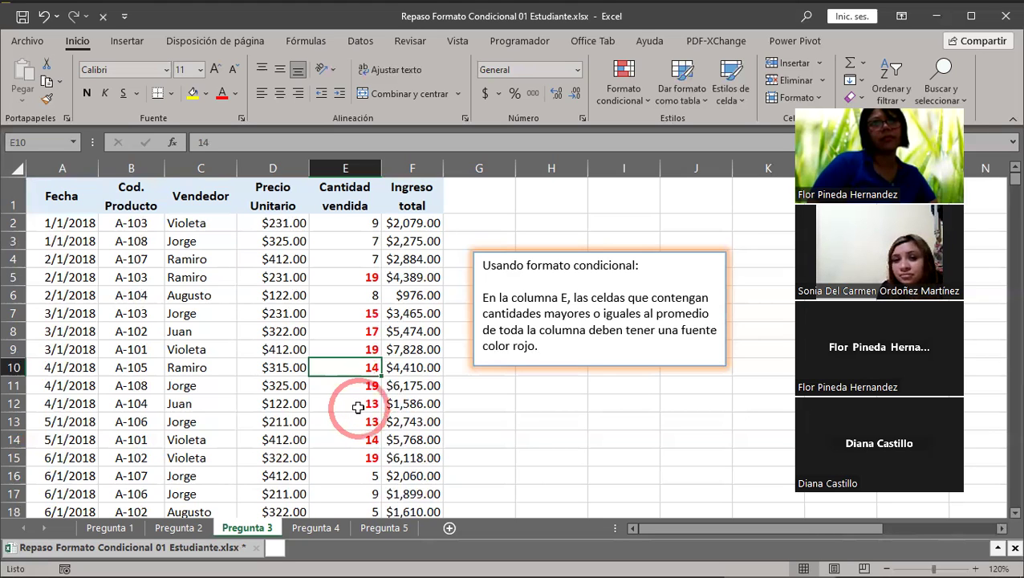
scroll(357, 407, down, 3)
scroll(358, 407, down, 2)
scroll(358, 408, down, 5)
scroll(358, 408, down, 5)
scroll(358, 408, down, 6)
scroll(358, 407, down, 5)
scroll(358, 408, down, 5)
scroll(358, 407, up, 2)
scroll(357, 408, up, 7)
scroll(357, 407, up, 13)
scroll(358, 407, up, 6)
scroll(357, 408, up, 3)
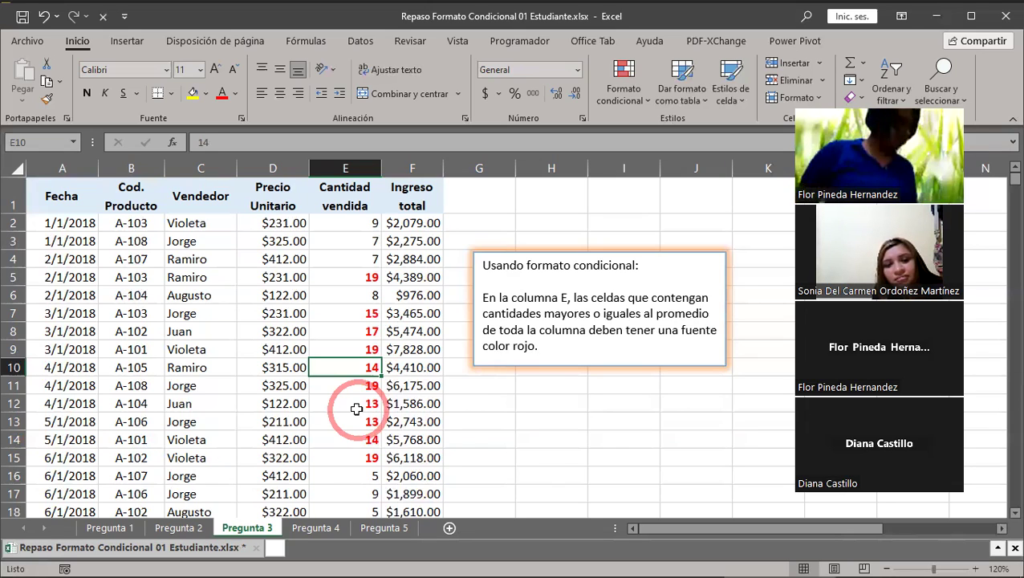
click(798, 566)
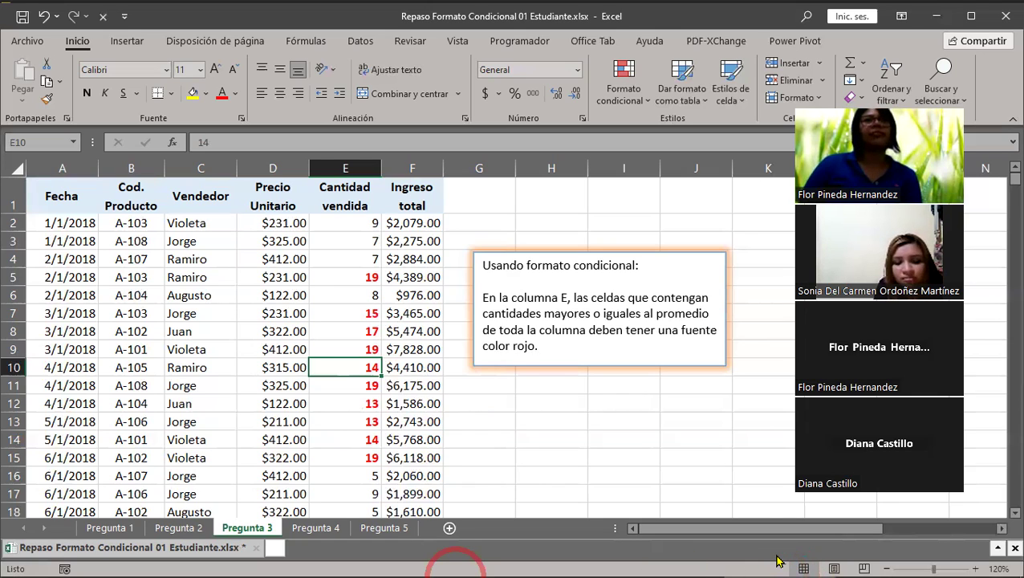
Step: Switch to the Pregunta 4 sheet and show the Datos ribbon
click(309, 528)
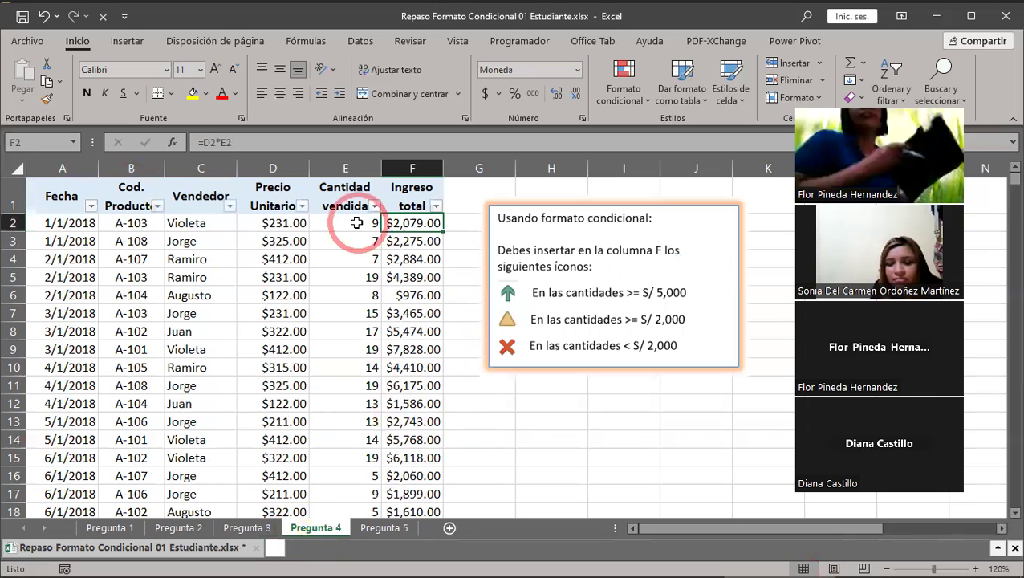
click(357, 50)
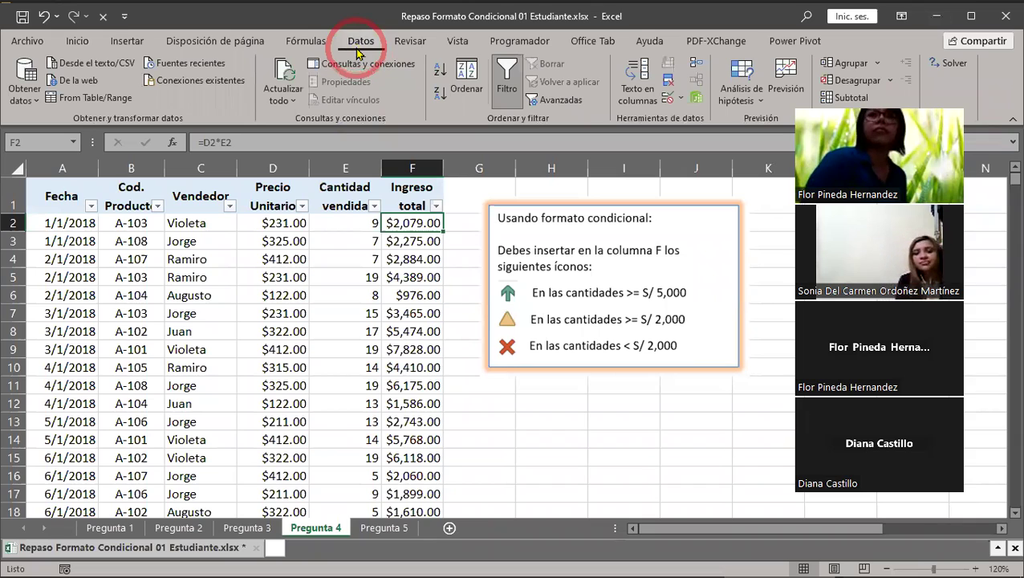
Step: Turn off the AutoFilter arrows on the Pregunta 4 table headers
click(505, 98)
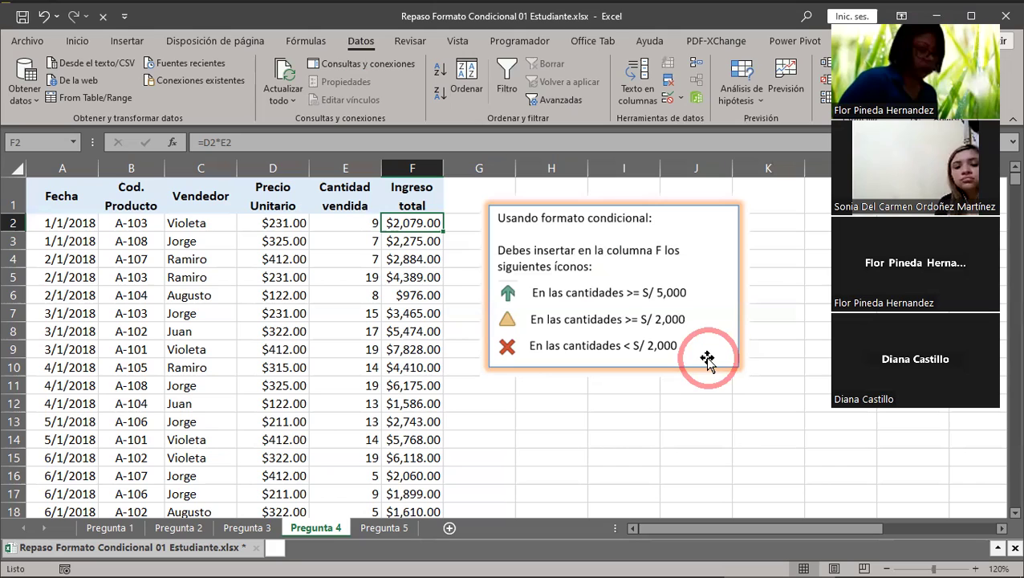
Step: Draw a 2¼ pt horizontal line across columns H to N below the instructions box
click(125, 42)
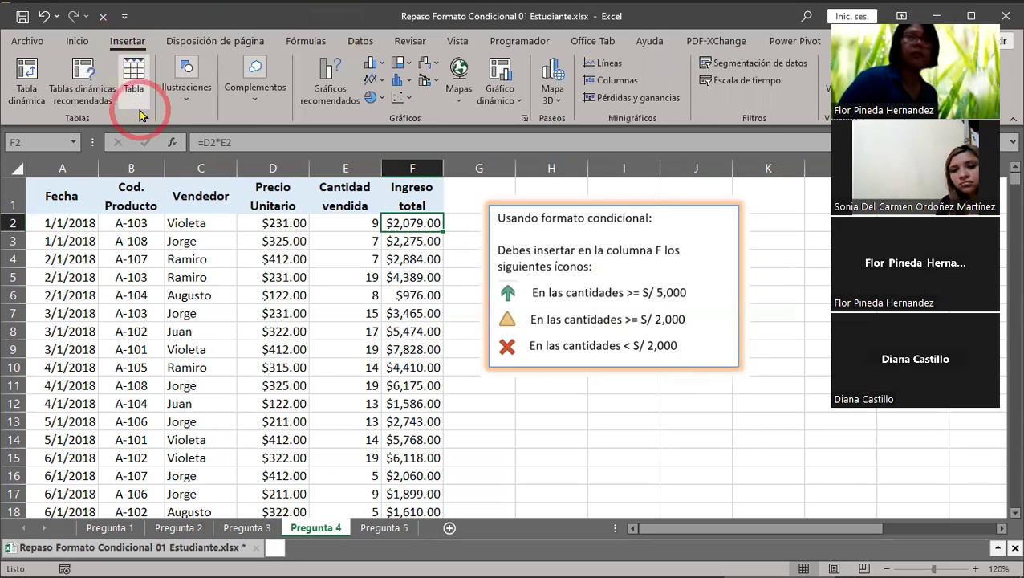
click(206, 100)
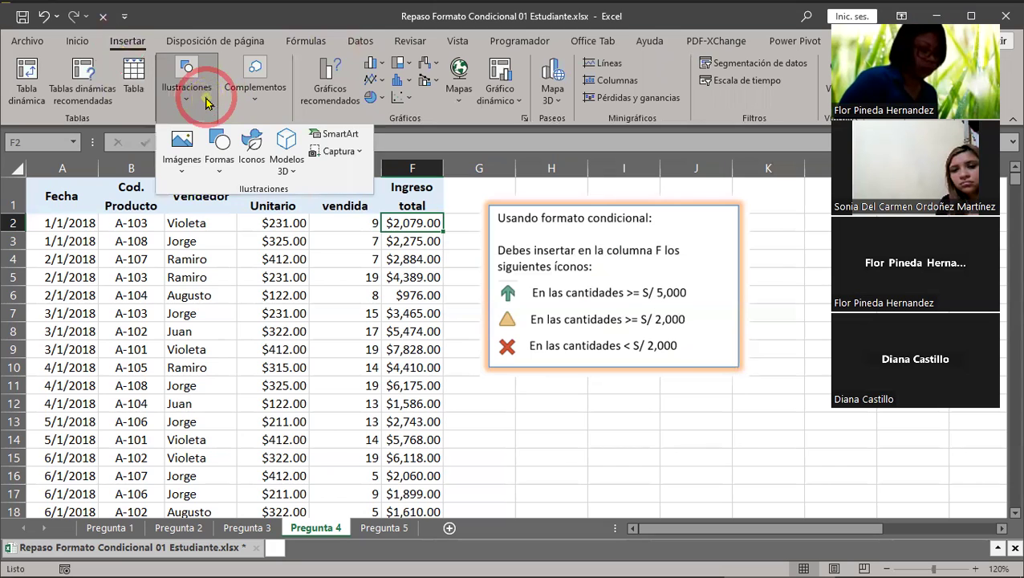
click(222, 164)
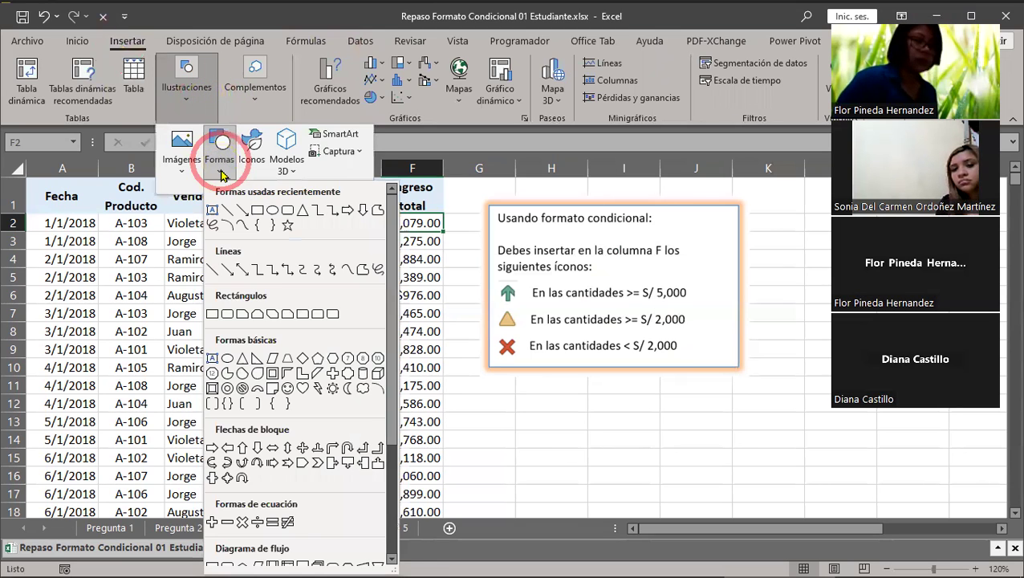
click(214, 269)
drag(525, 471, 953, 464)
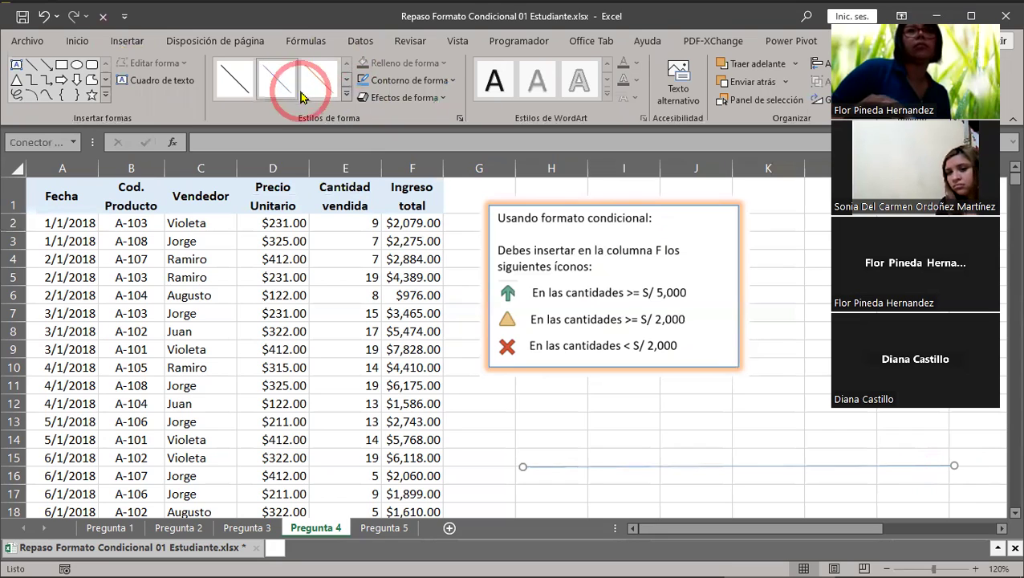
click(446, 82)
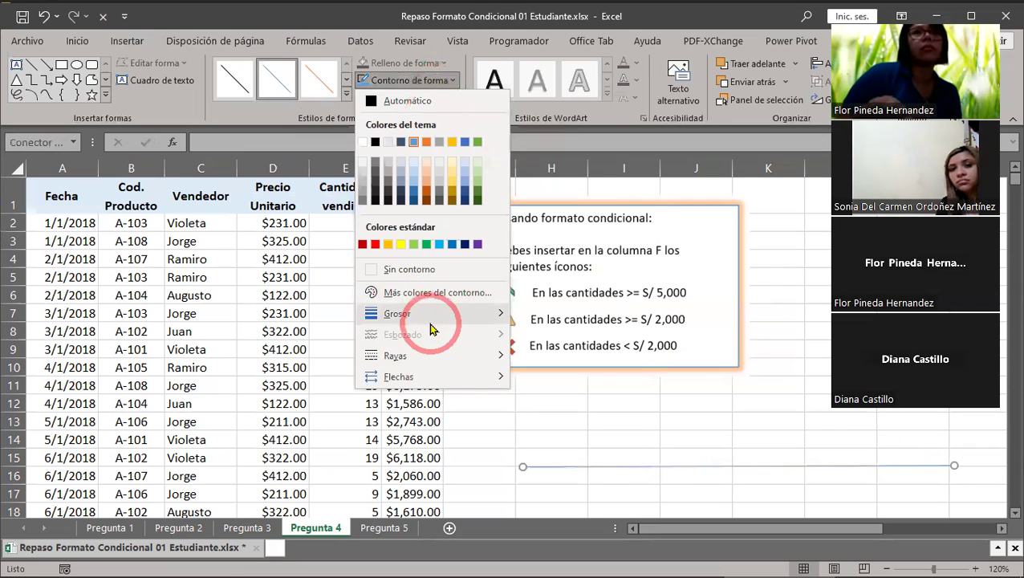
mouse_move(433, 316)
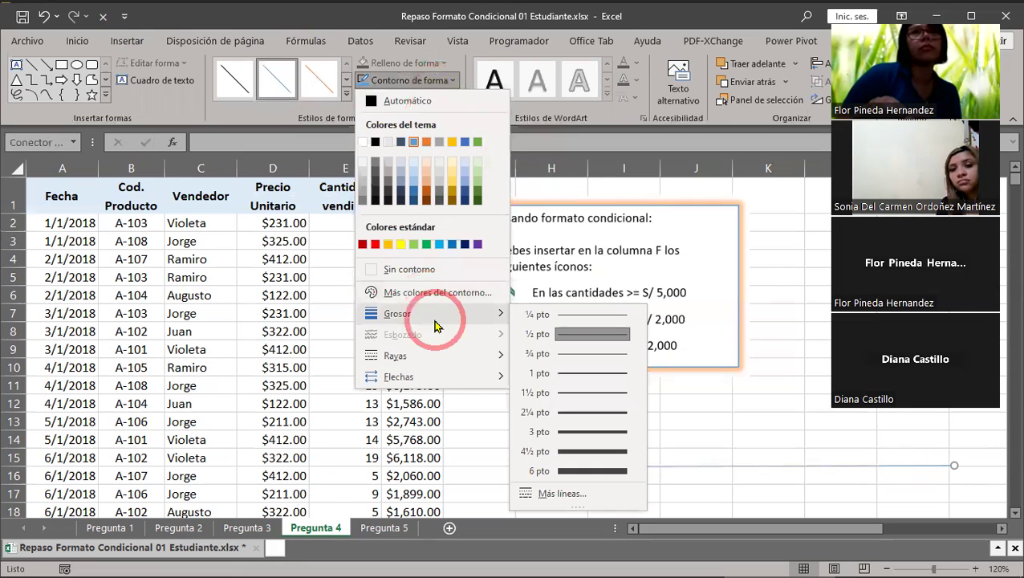
click(586, 411)
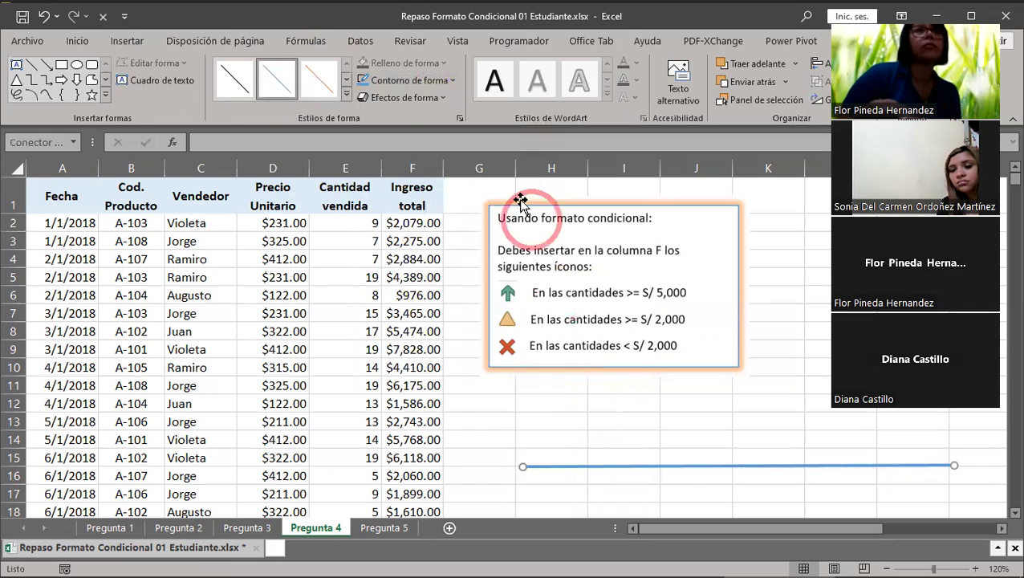
Step: Draw a short vertical tick mark crossing the axis near its right end
click(126, 47)
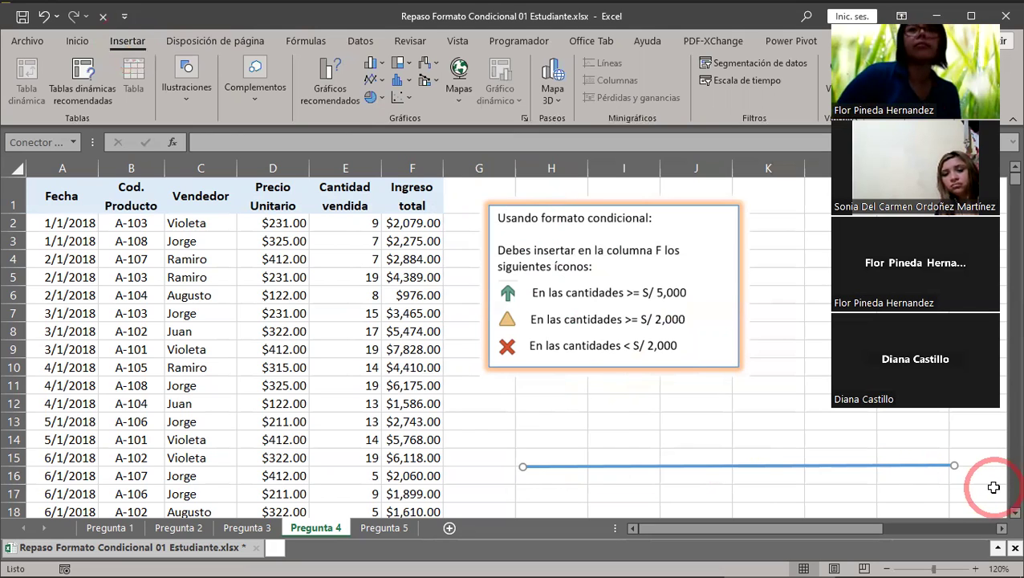
click(195, 102)
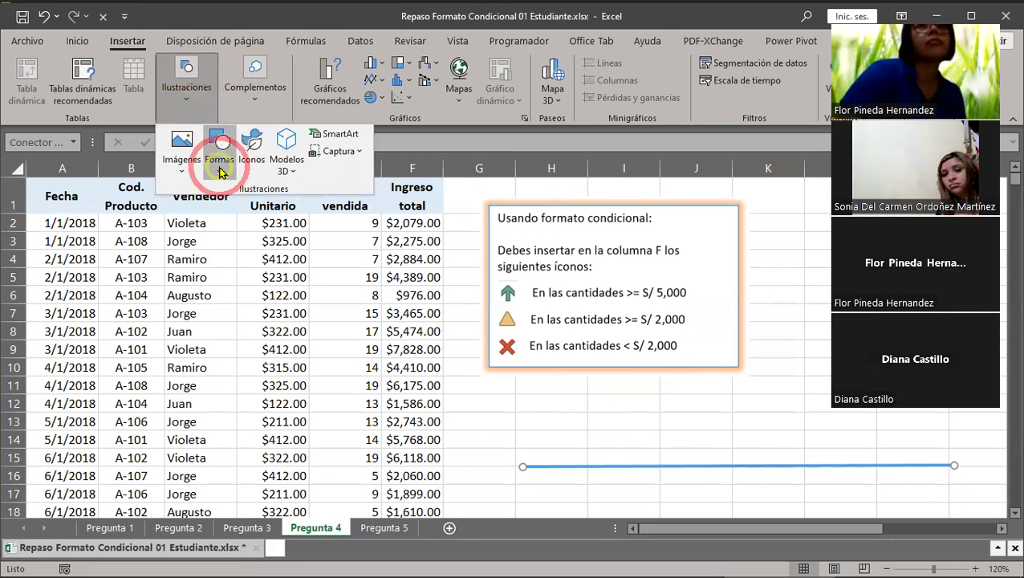
click(220, 165)
click(212, 268)
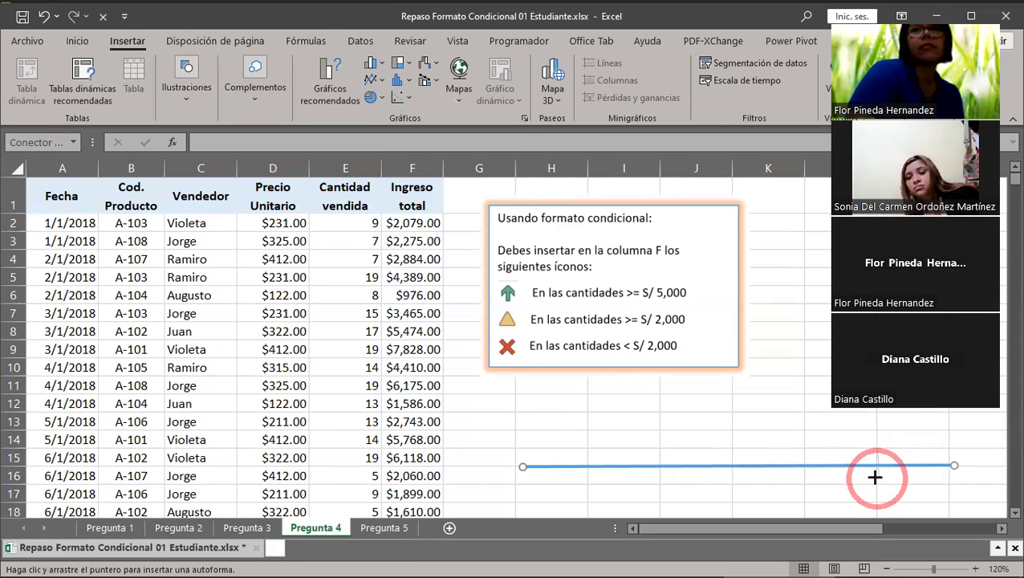
drag(876, 481, 877, 450)
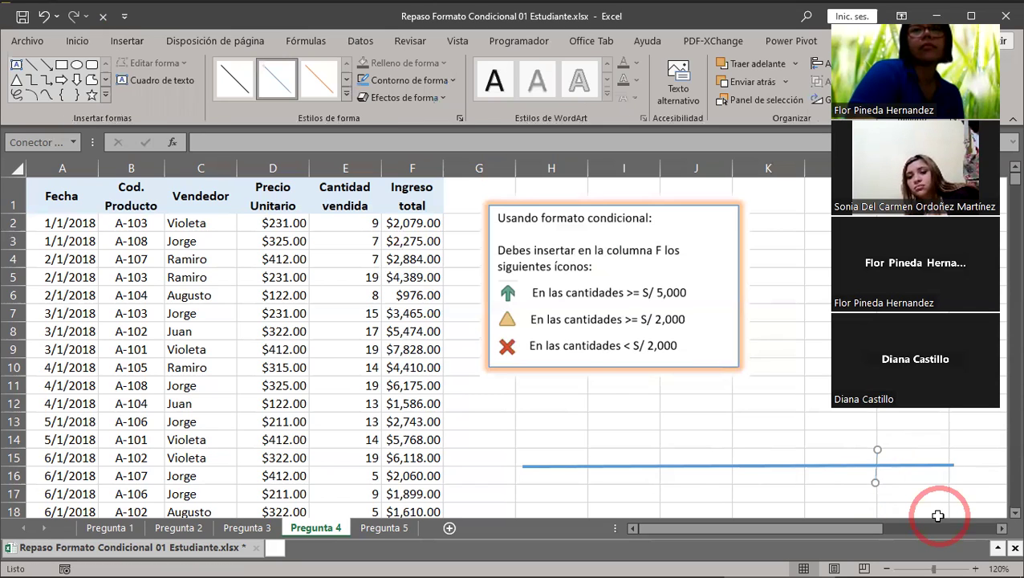
key(Delete)
drag(876, 482, 876, 449)
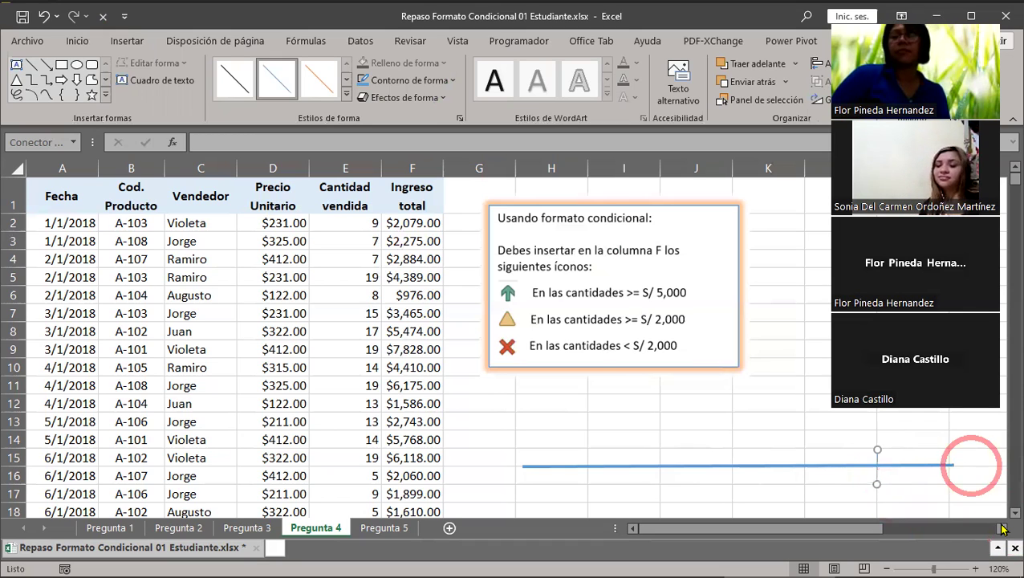
Step: Make the tick mark 2¼ pt thick and place a copy further left on the axis
click(447, 80)
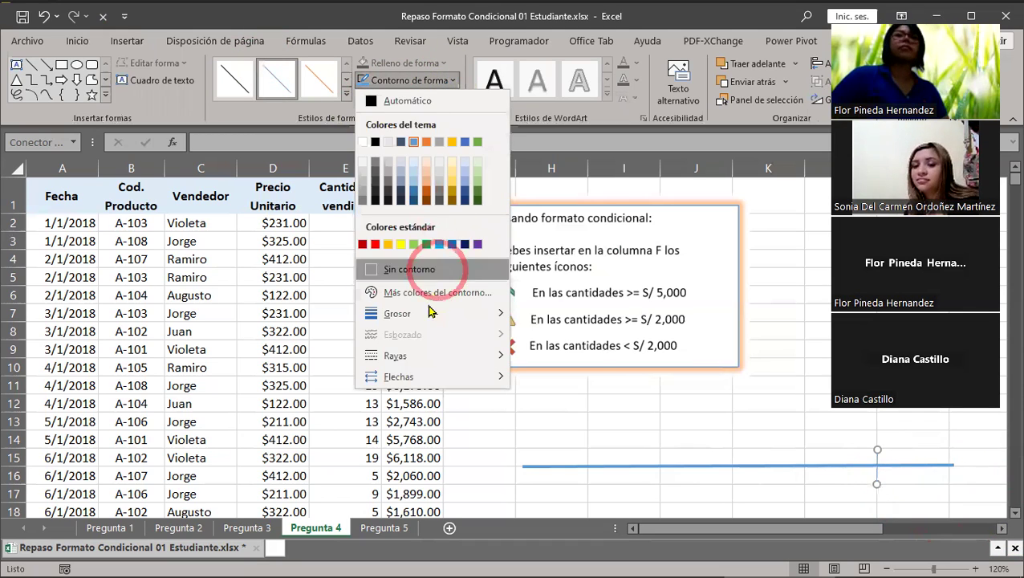
mouse_move(423, 317)
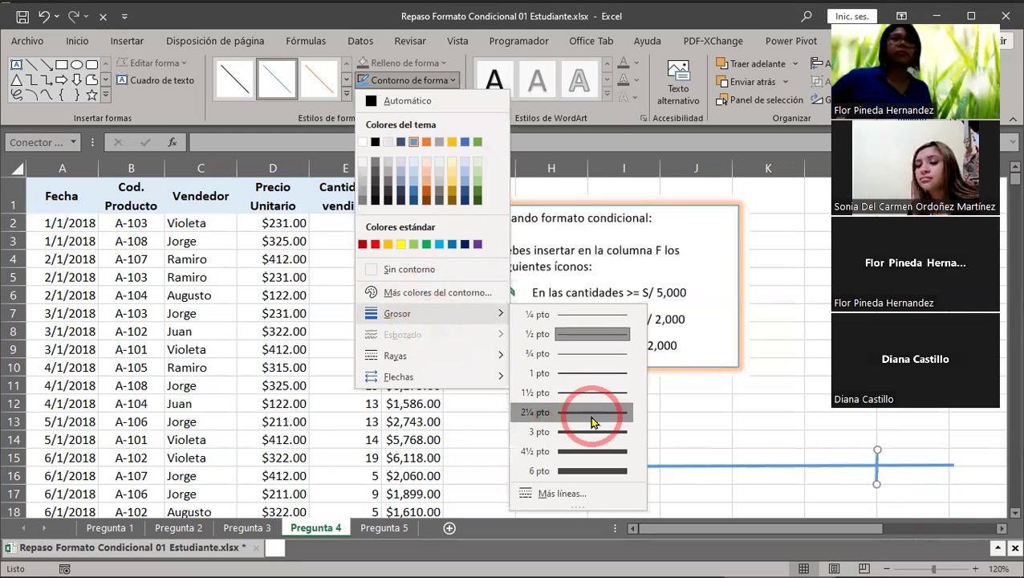
click(567, 410)
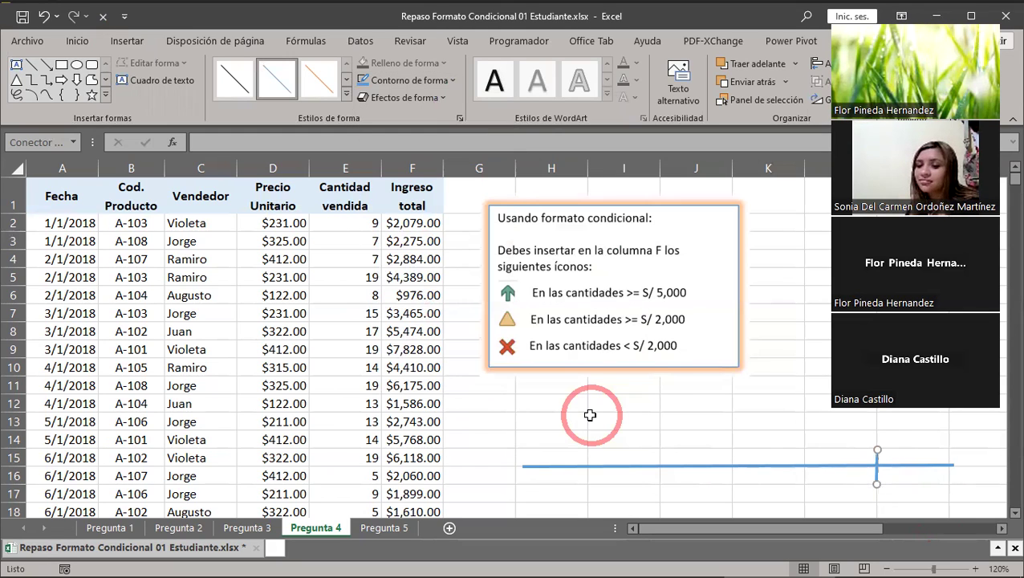
click(925, 479)
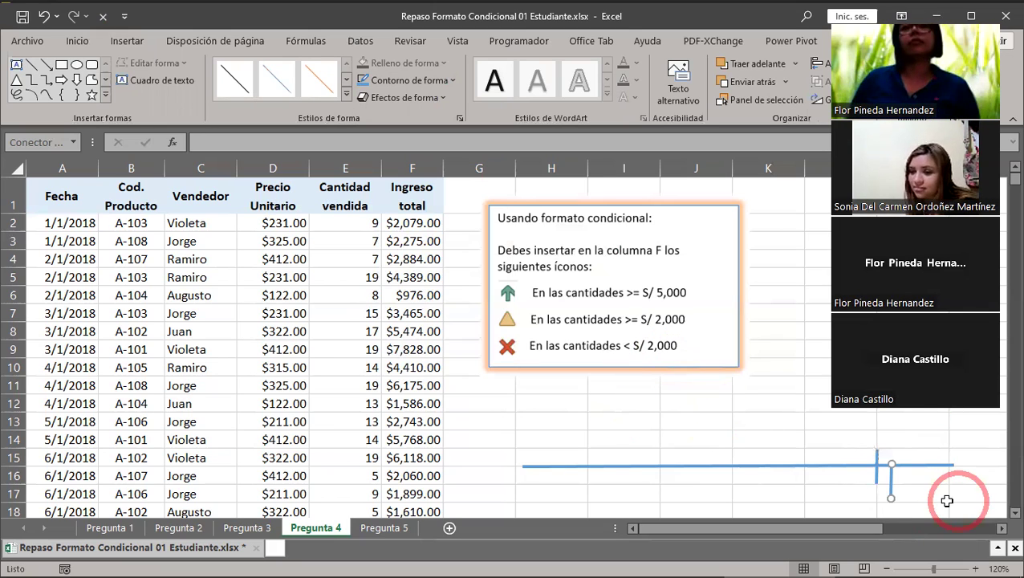
drag(889, 481, 733, 468)
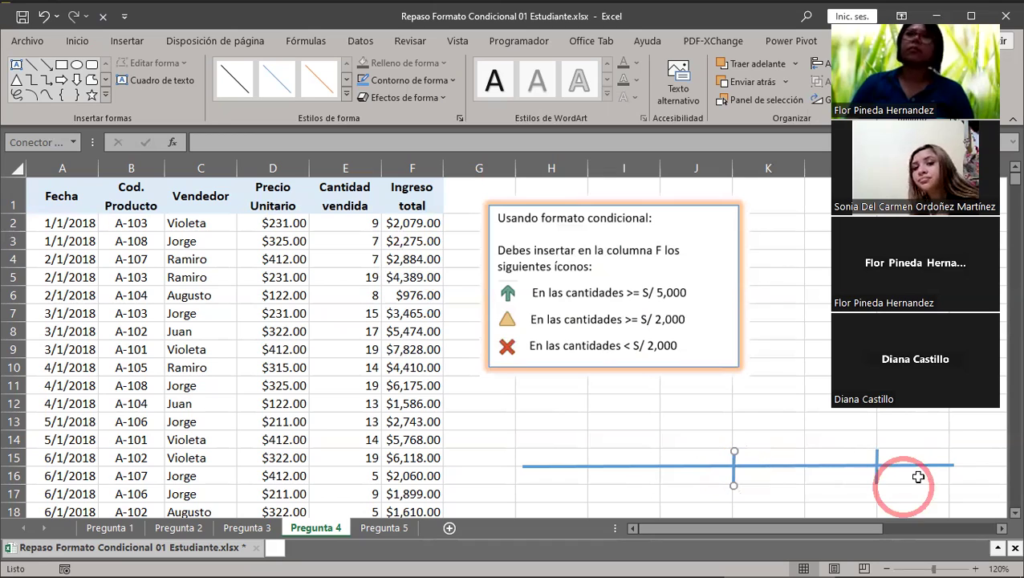
click(754, 387)
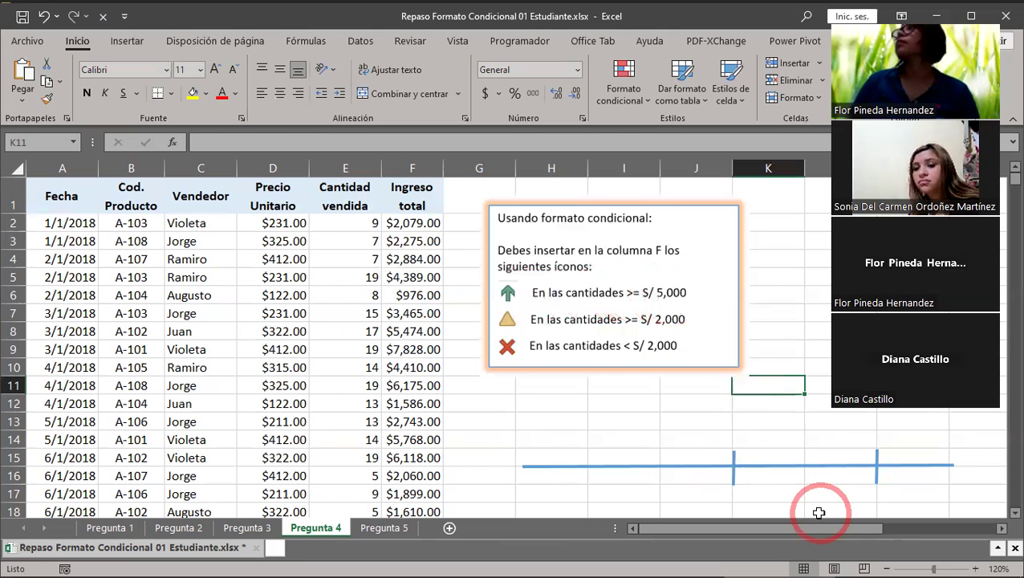
Step: Draw a 2¼ pt right-pointing arrow above the axis starting over the right tick
drag(811, 530, 874, 544)
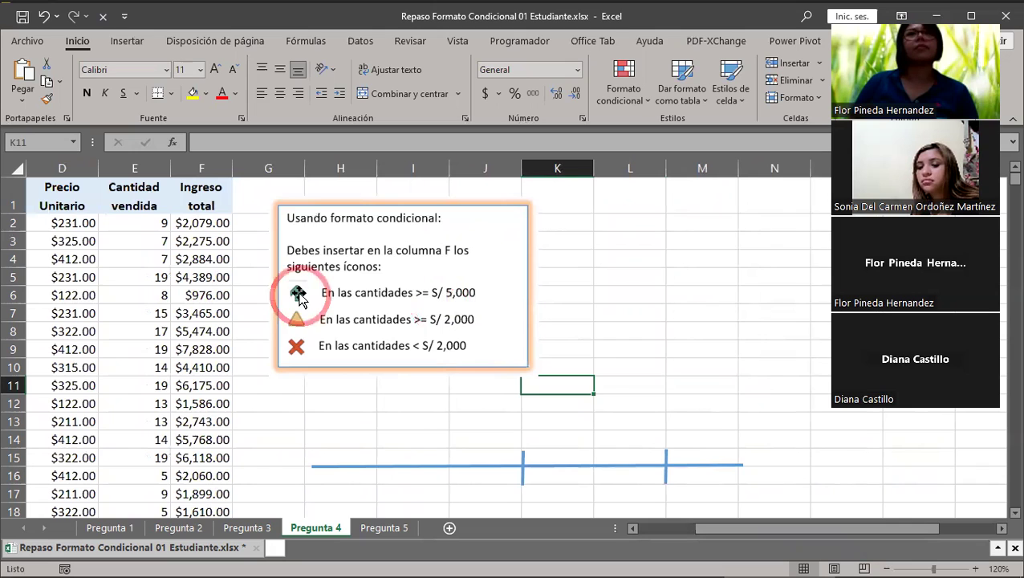
click(127, 41)
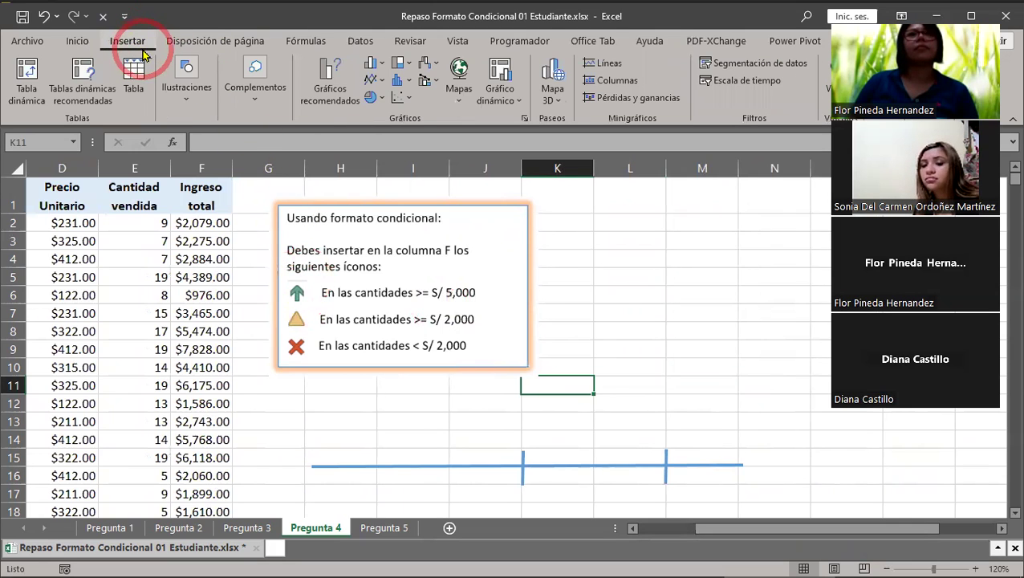
click(183, 103)
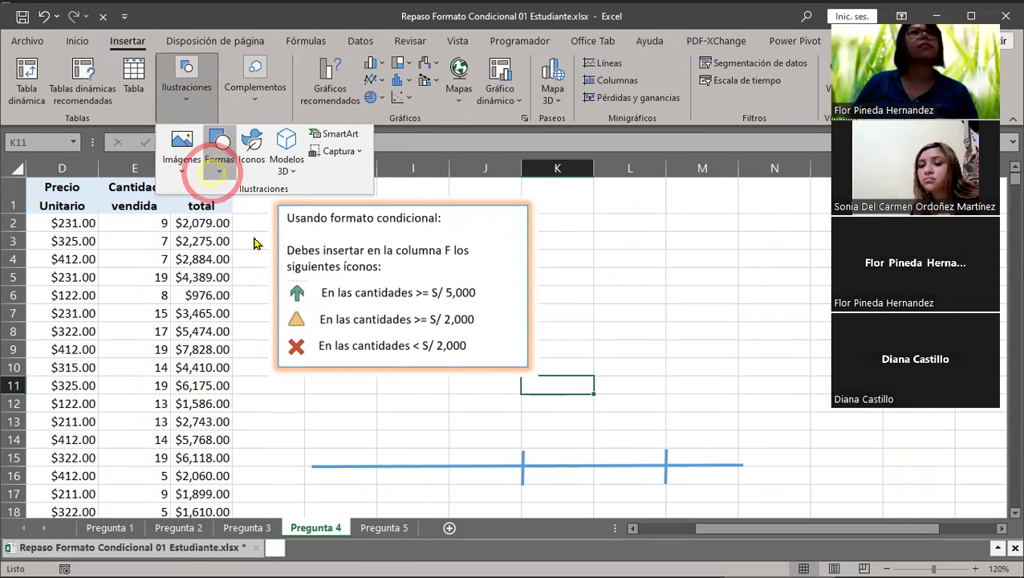
click(217, 167)
click(240, 210)
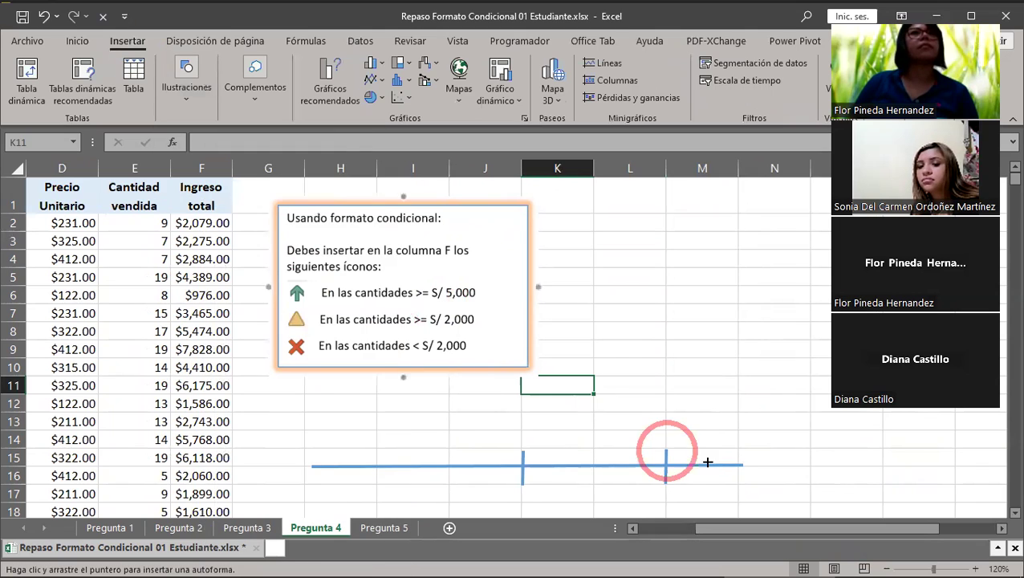
drag(664, 428, 792, 429)
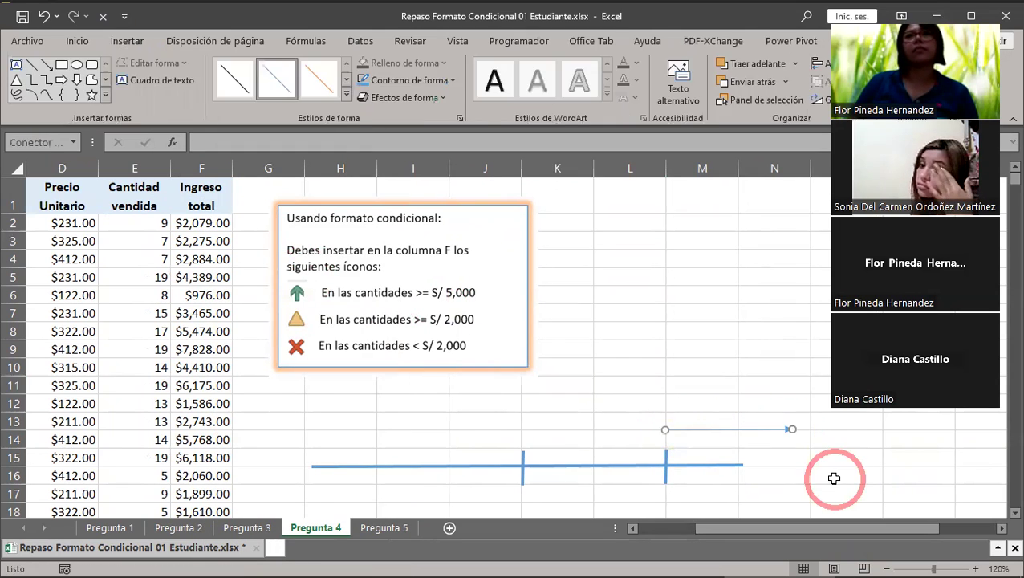
click(403, 97)
click(436, 81)
click(436, 81)
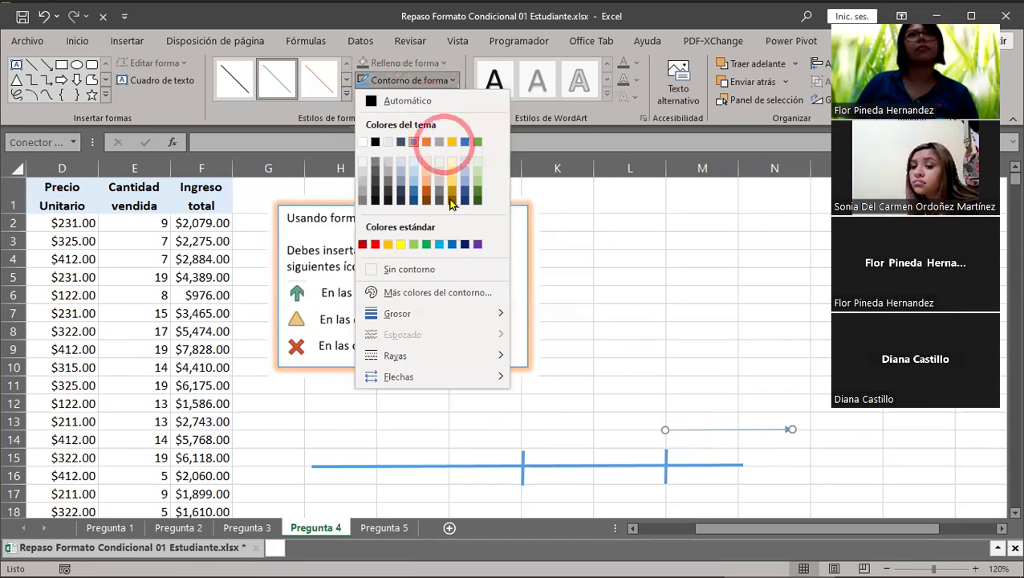
mouse_move(415, 320)
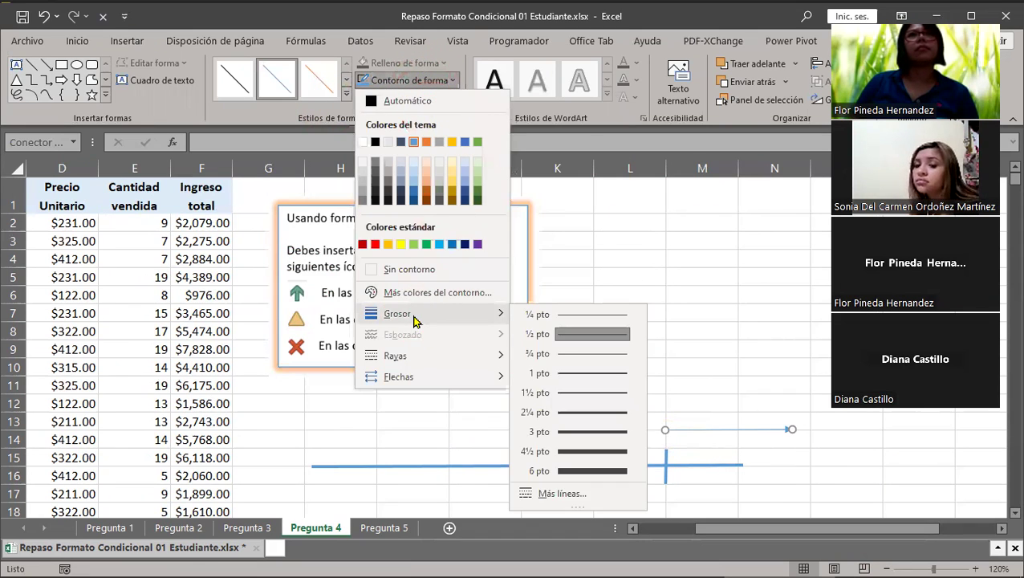
click(585, 411)
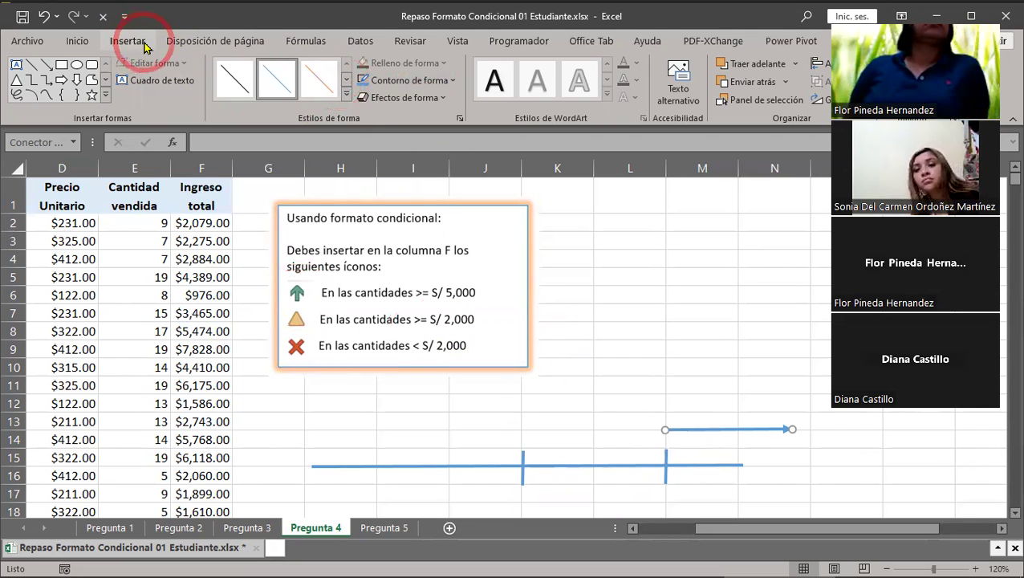
Step: Draw a 1½ pt arrow above the axis from the left tick to the right tick
click(47, 64)
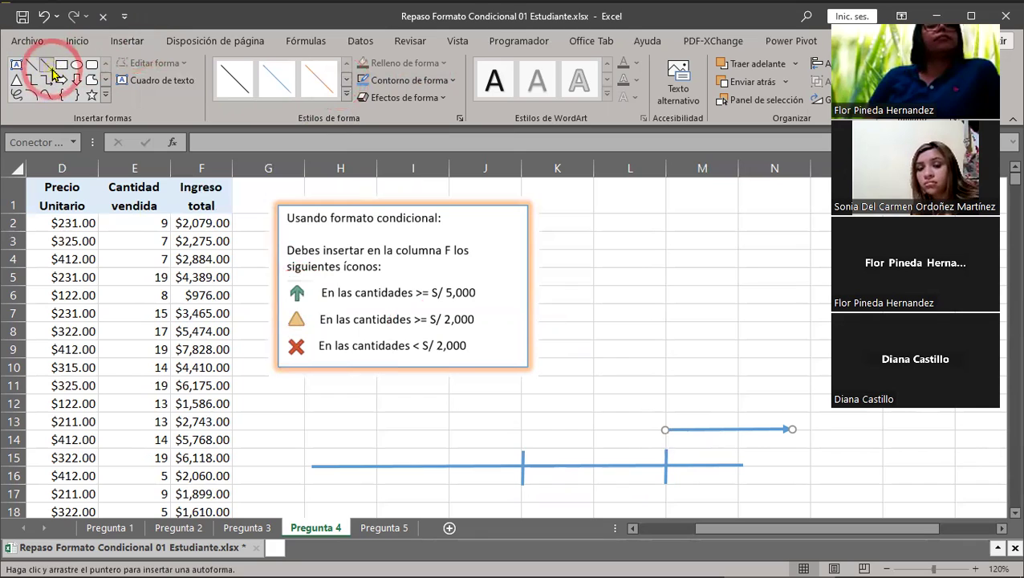
drag(522, 429, 665, 431)
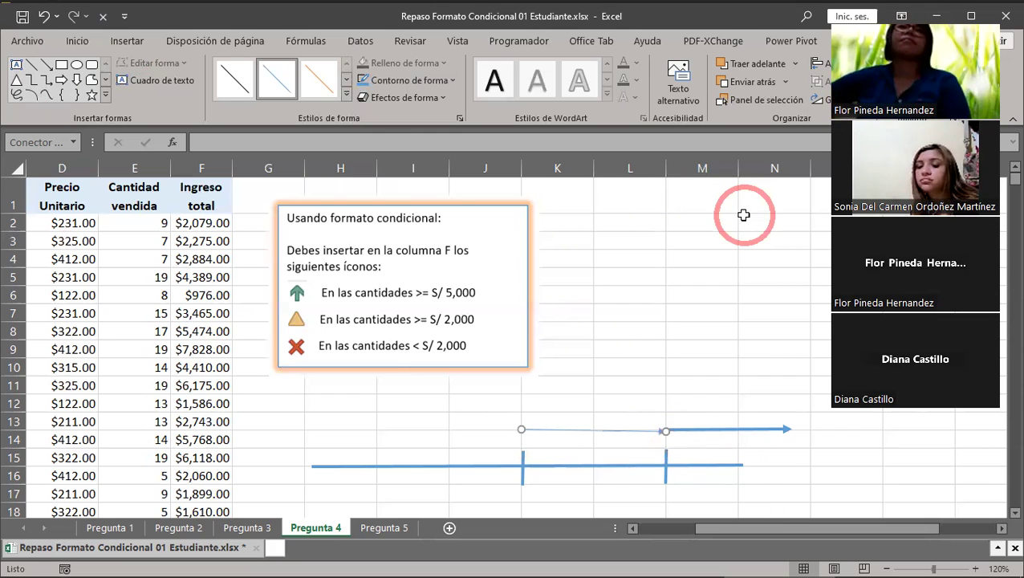
click(418, 80)
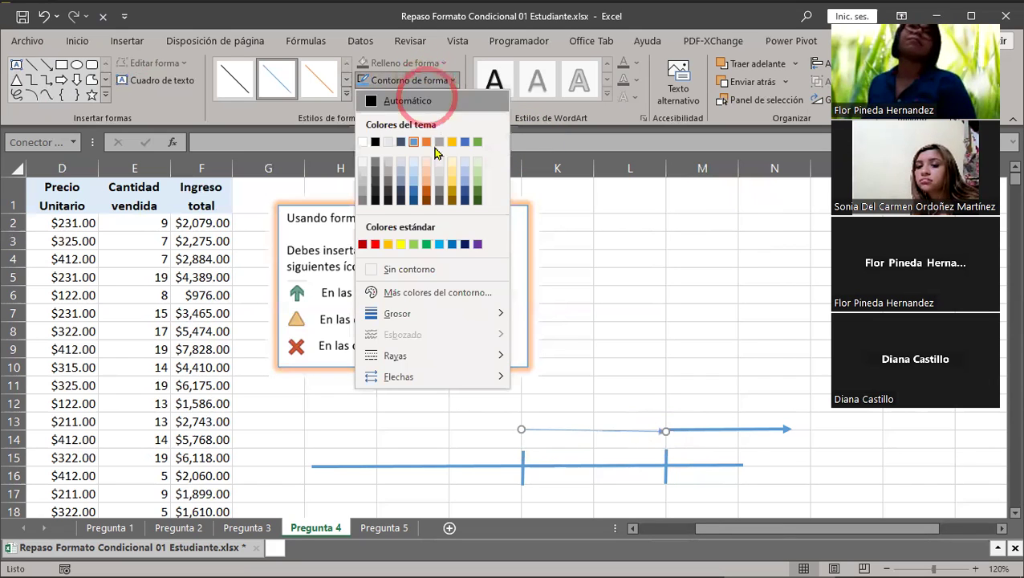
mouse_move(403, 319)
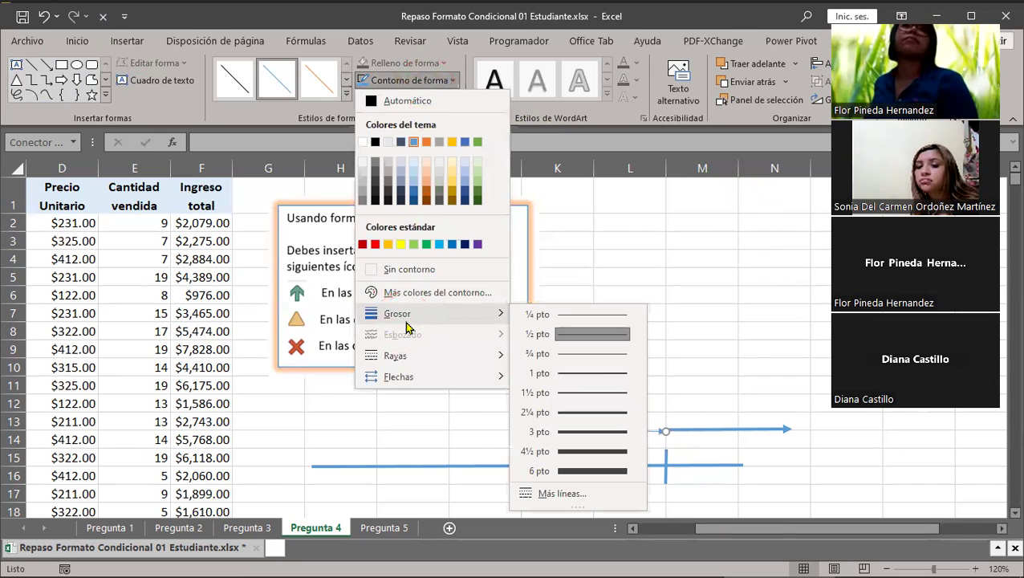
click(599, 395)
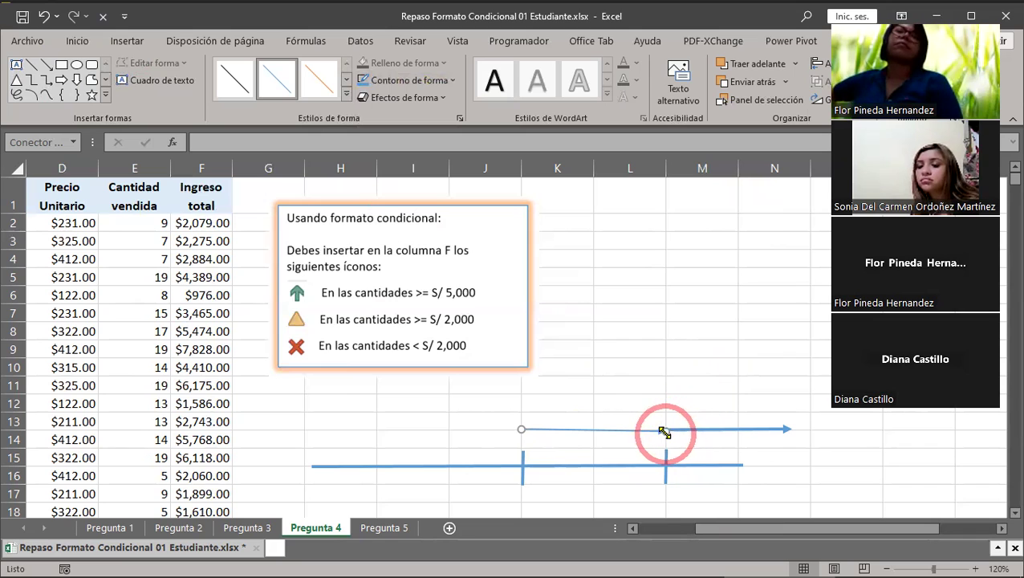
click(681, 353)
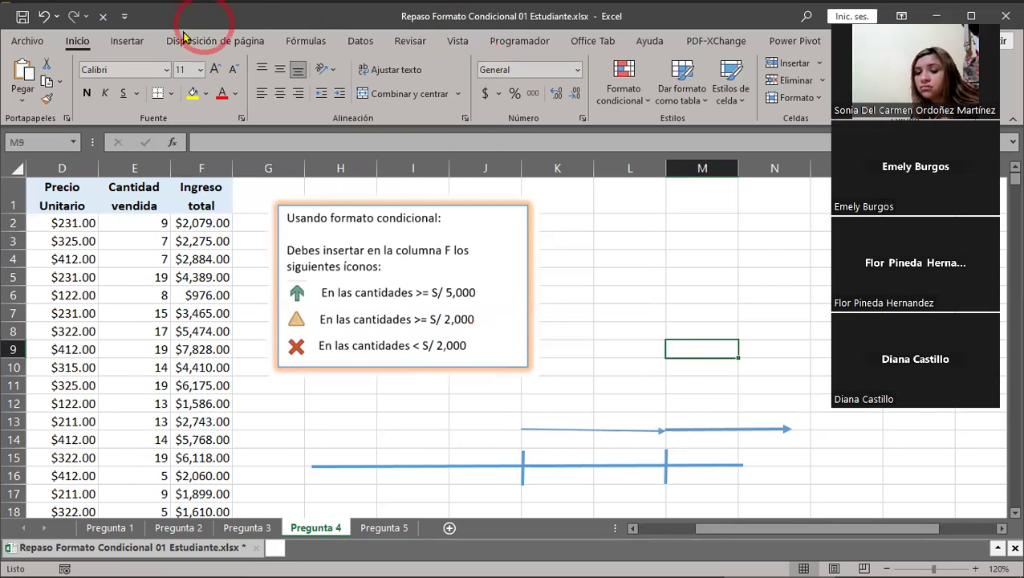
Step: Draw a 2¼ pt left-pointing arrow above the axis from the left tick mark
click(126, 41)
click(187, 94)
click(218, 149)
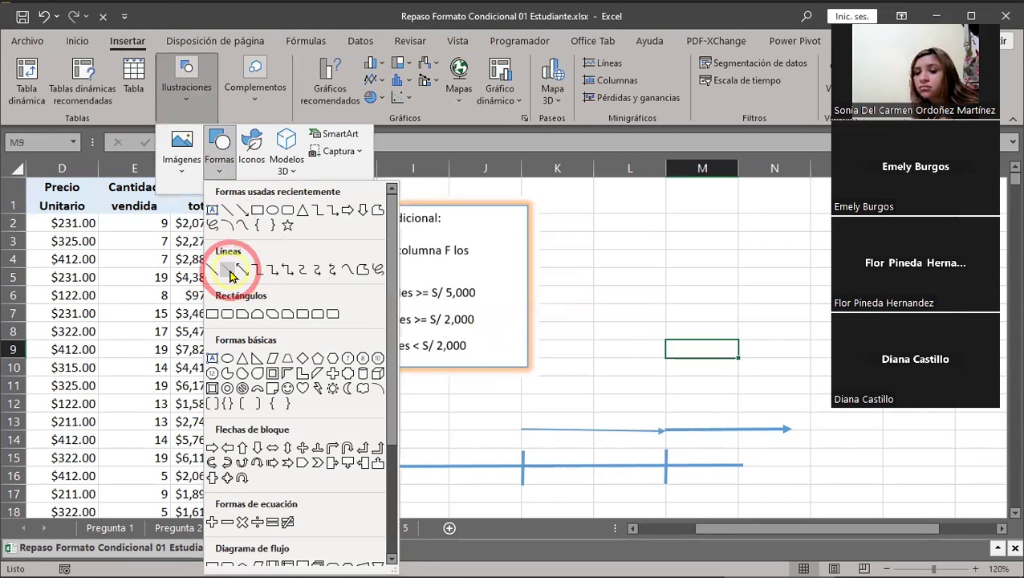
click(229, 269)
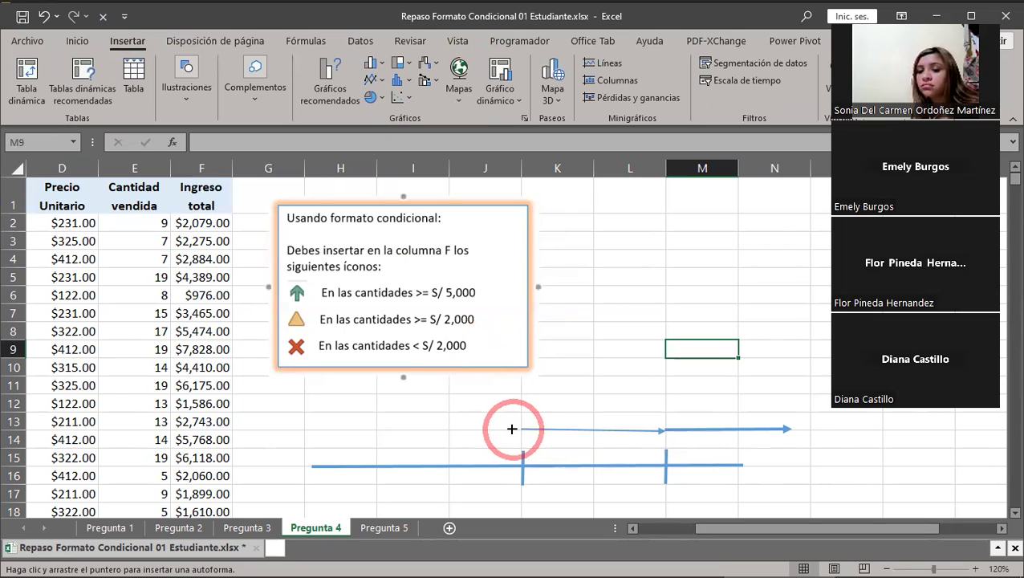
drag(519, 427, 302, 427)
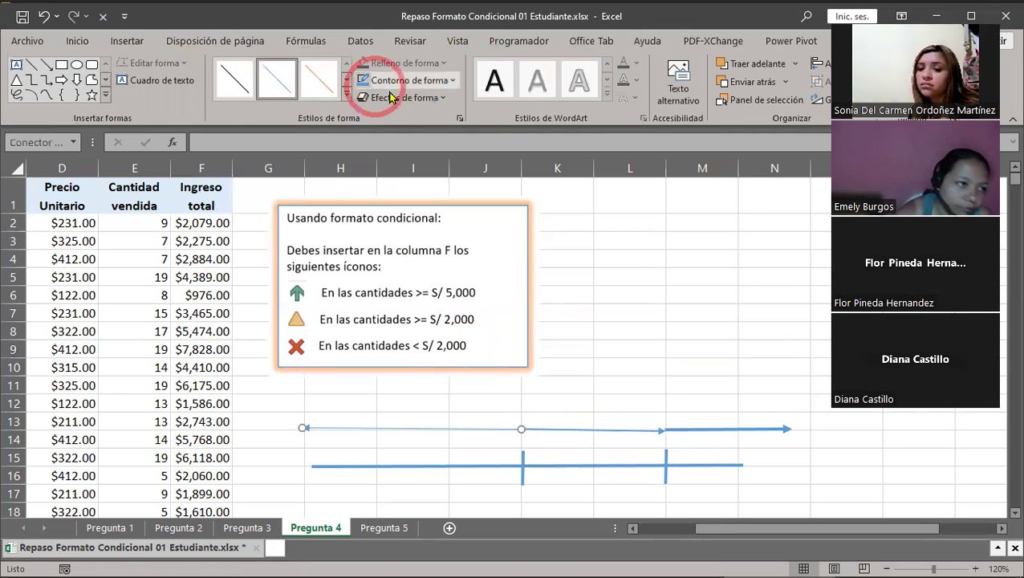
click(410, 80)
mouse_move(425, 314)
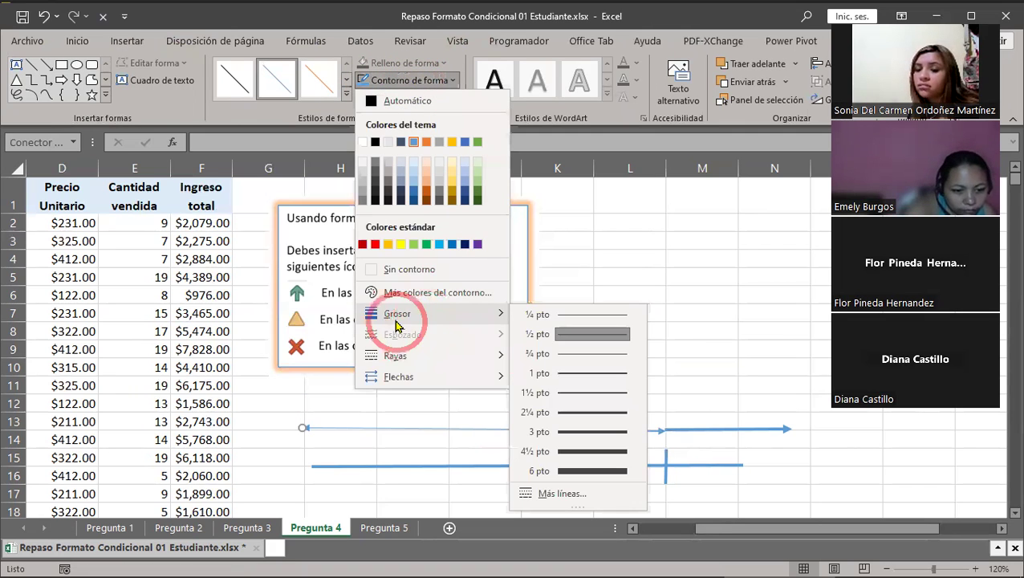
click(600, 417)
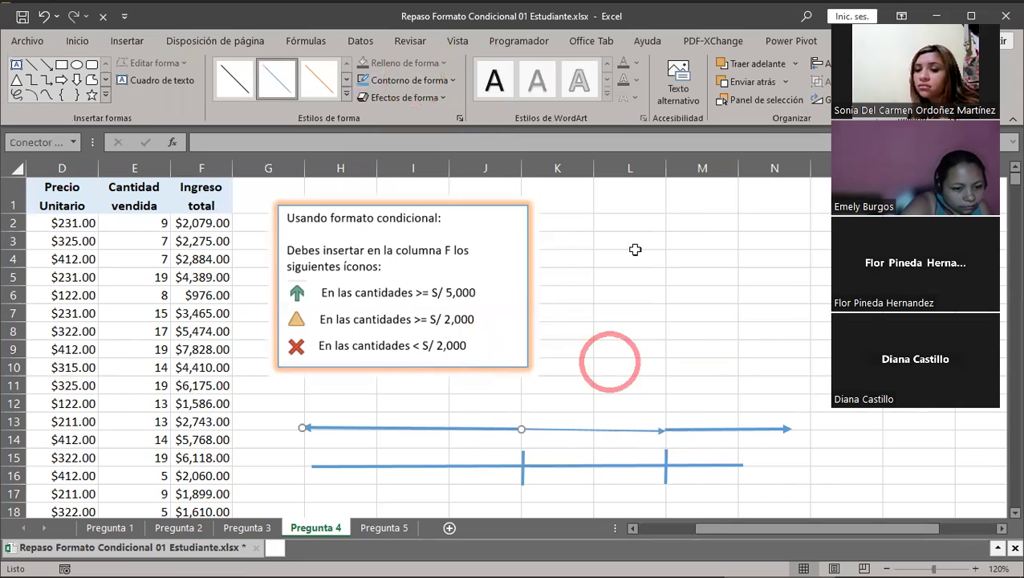
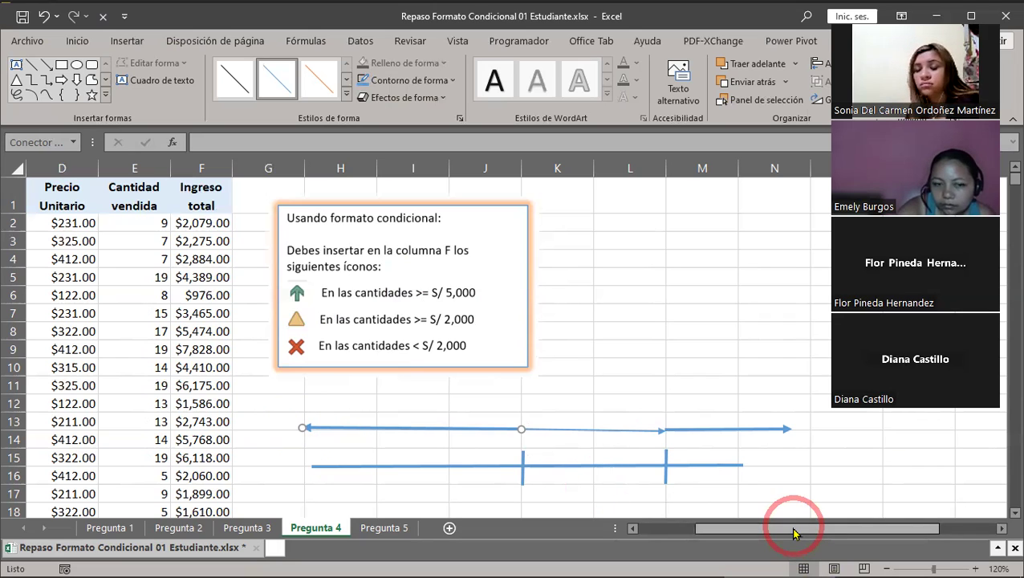
Step: Select the Ingreso total values F2:F1726 and scroll the sheet back to the top
drag(793, 533, 738, 529)
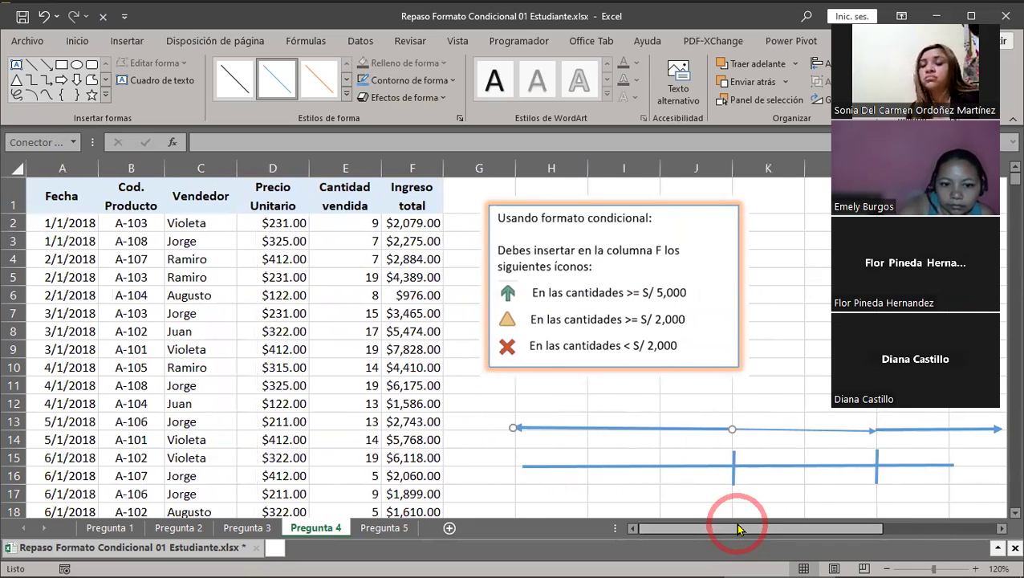
click(412, 227)
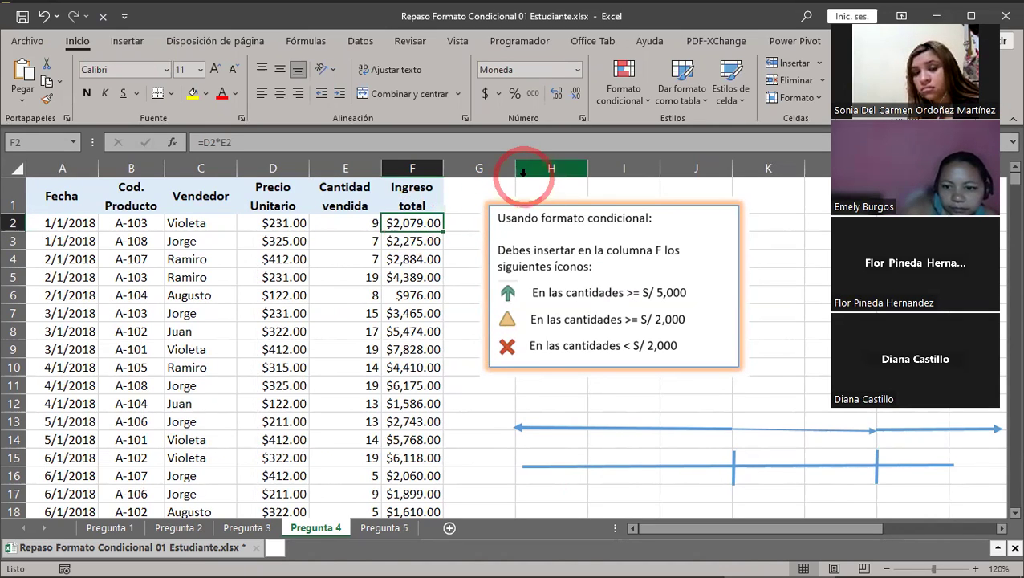
key(ctrl+shift+Down)
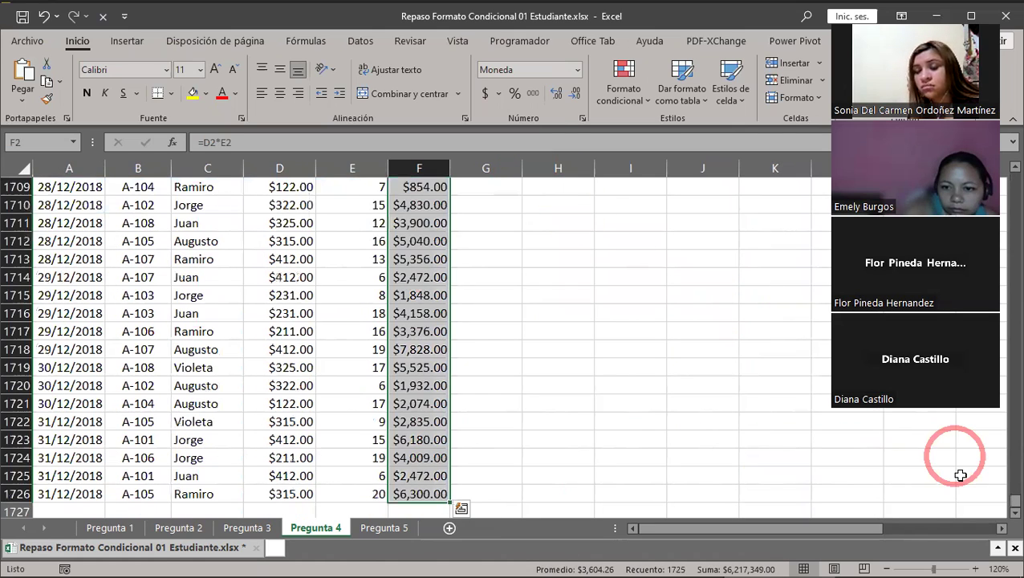
mouse_move(999, 574)
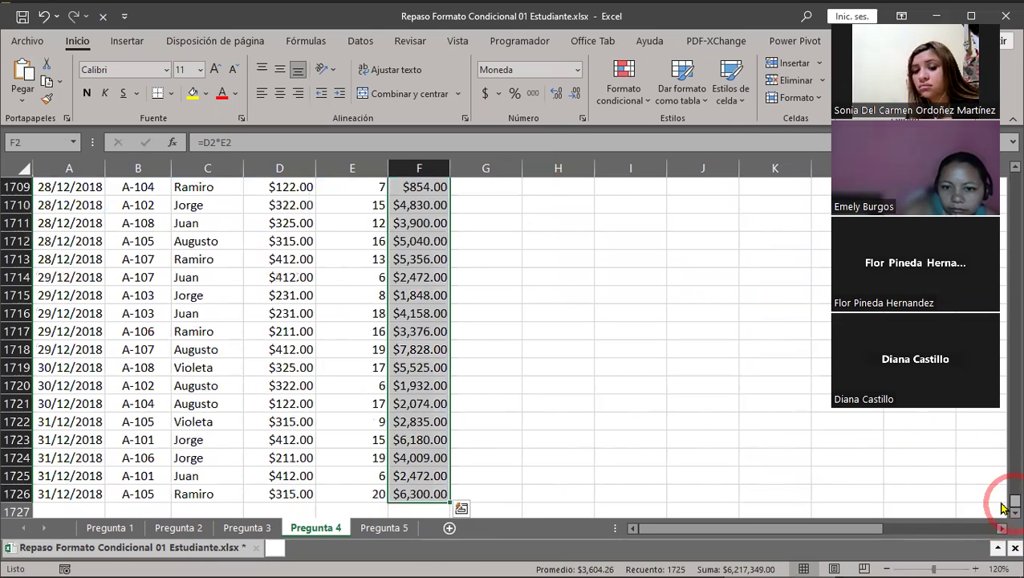
drag(1003, 506, 1002, 164)
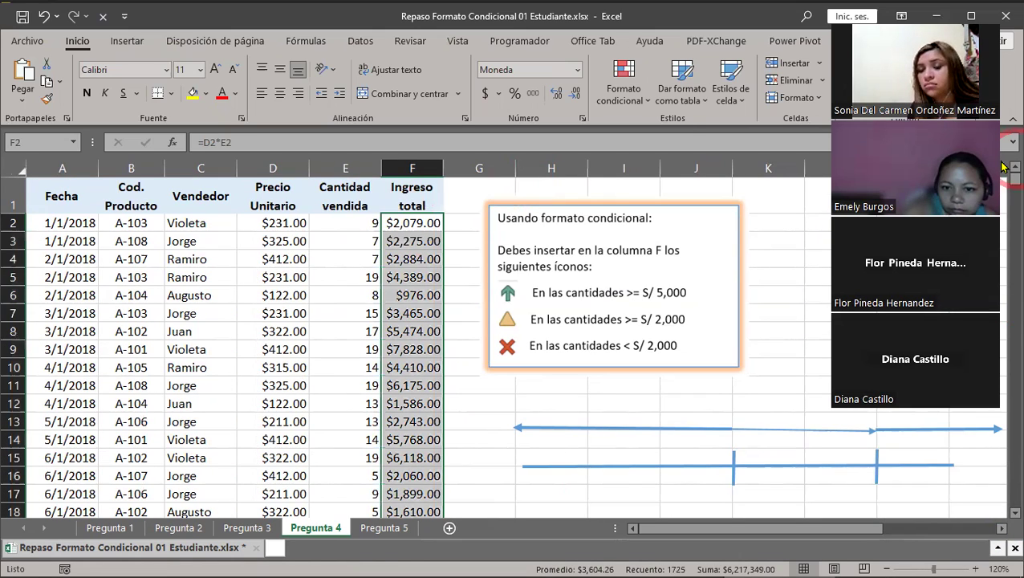
Step: Start a new icon-set rule from Formato condicional > Conjuntos de iconos > Más reglas
click(642, 103)
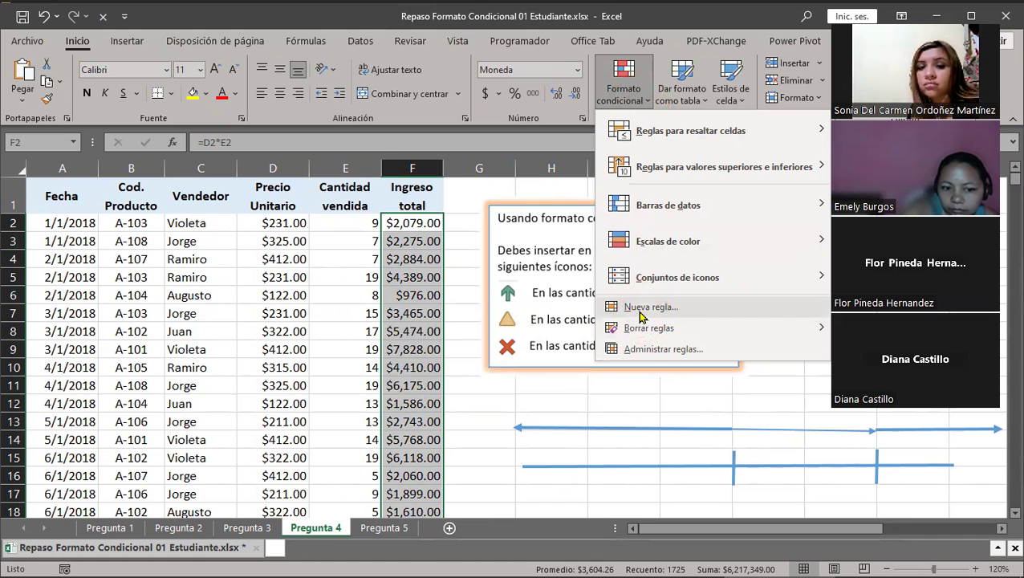
mouse_move(674, 288)
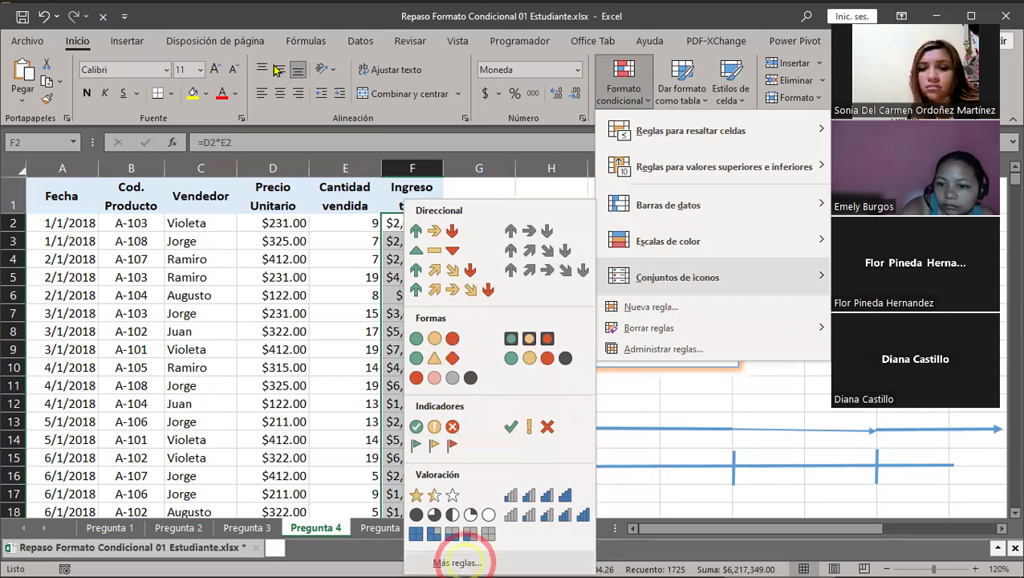
click(457, 563)
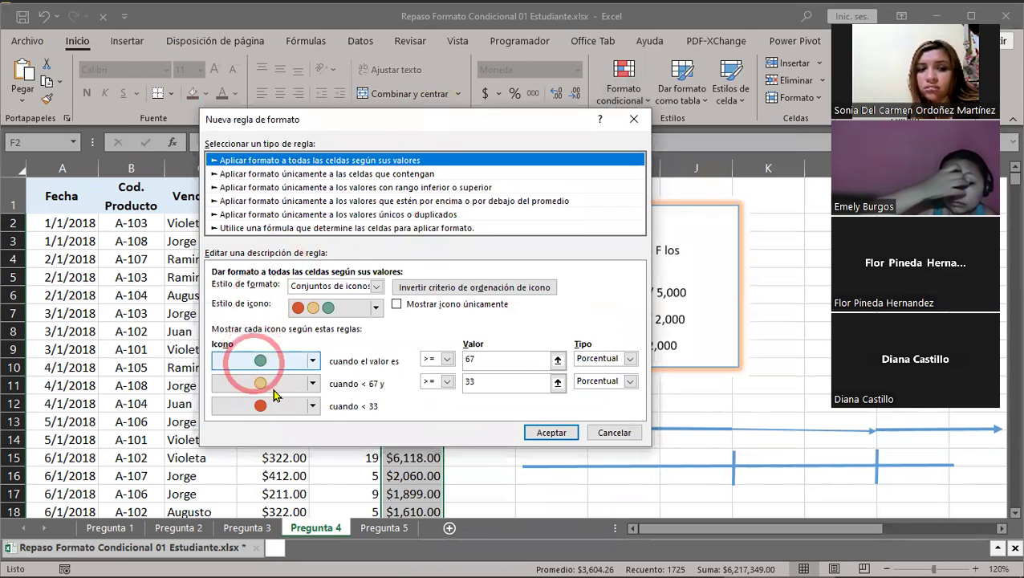
click(376, 308)
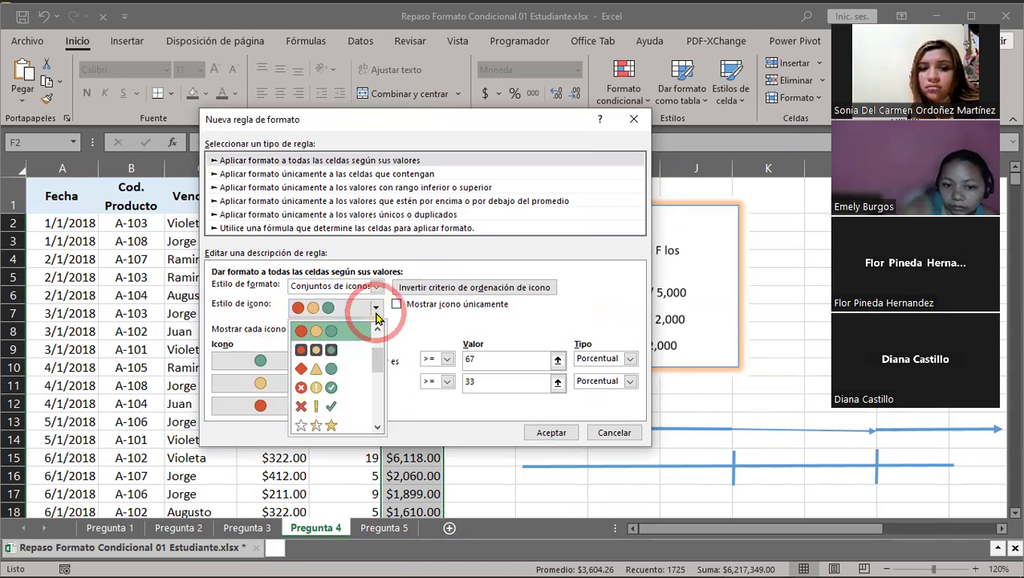
mouse_move(381, 353)
mouse_down()
mouse_move(377, 390)
mouse_move(366, 343)
mouse_up()
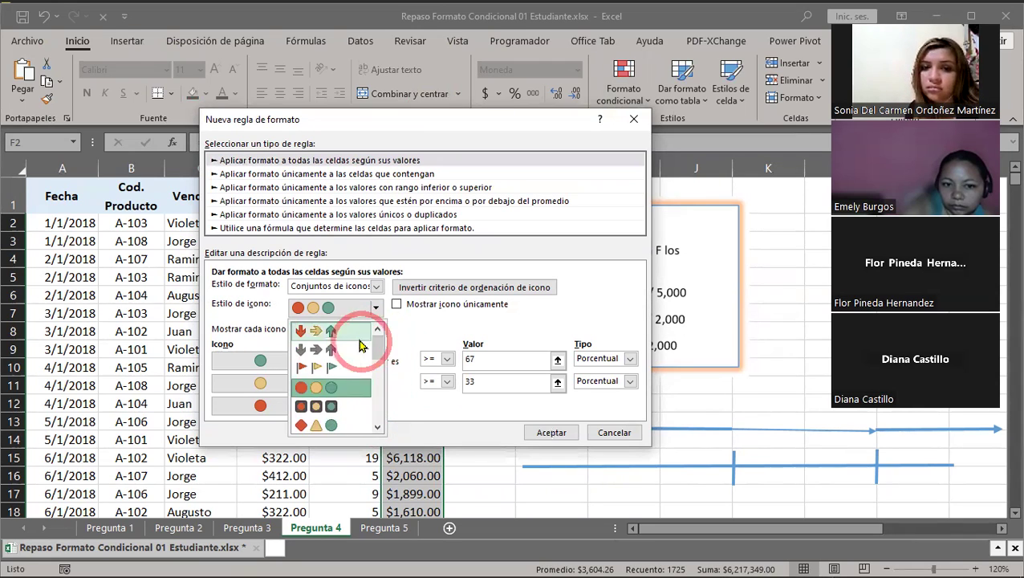
click(262, 316)
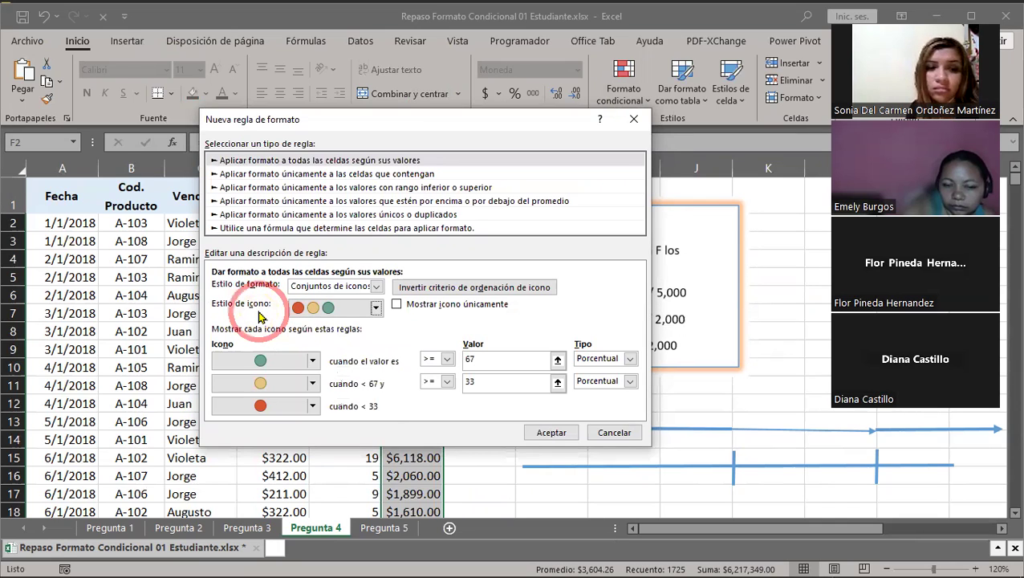
drag(364, 123, 188, 99)
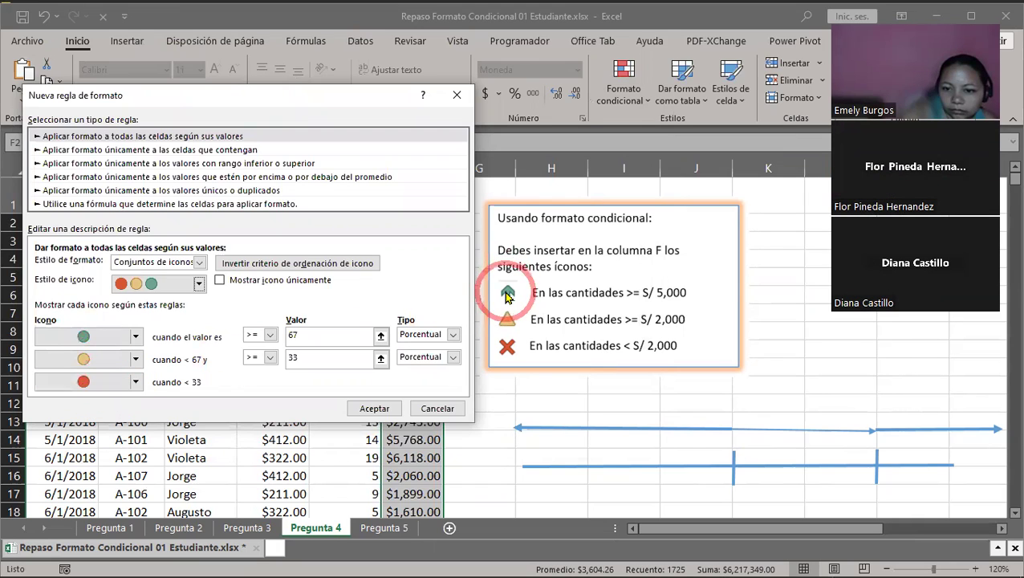
Step: Use a green up arrow for the top range, a yellow triangle for the middle and a red X for the lowest
click(140, 340)
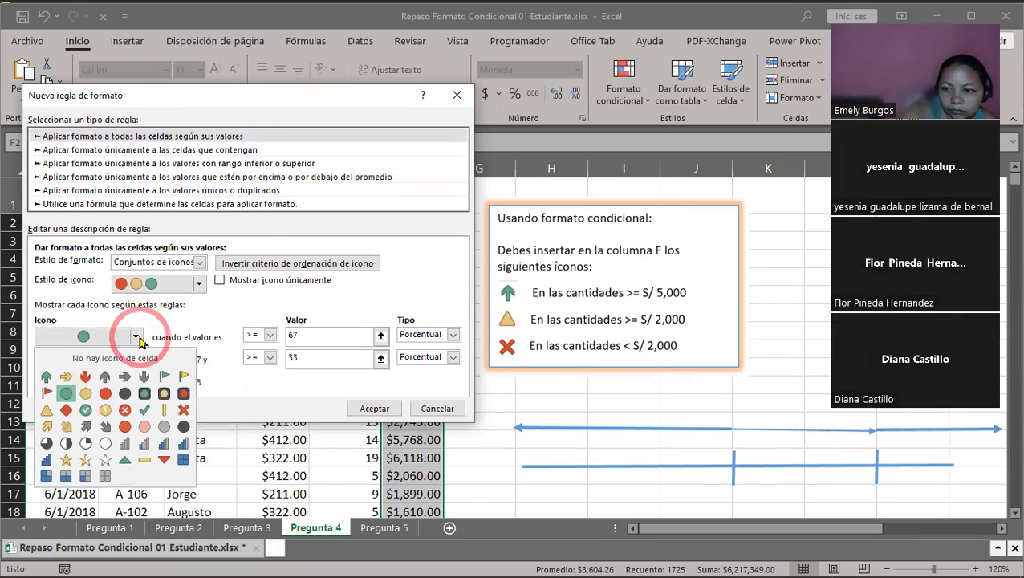
click(45, 377)
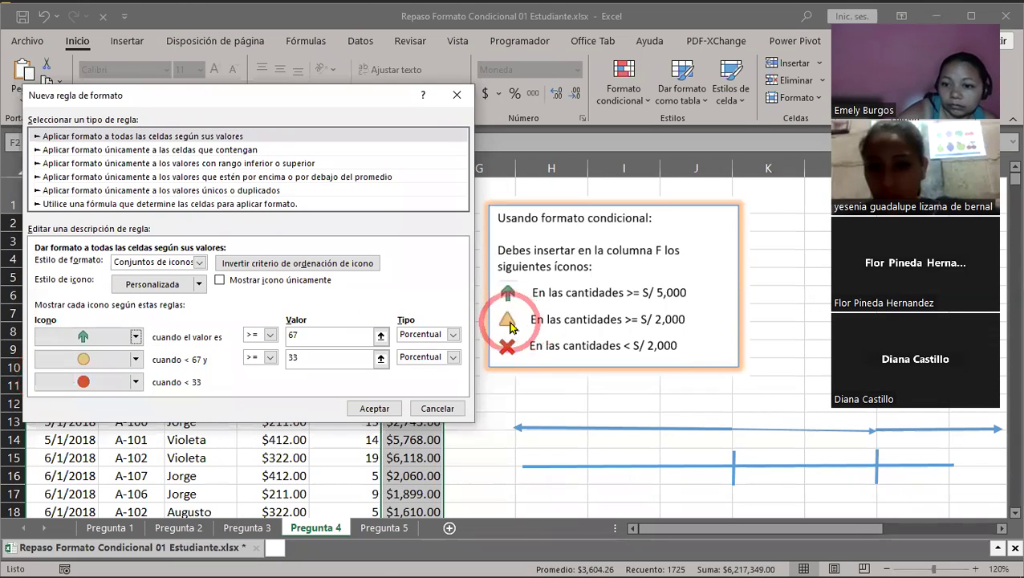
click(136, 359)
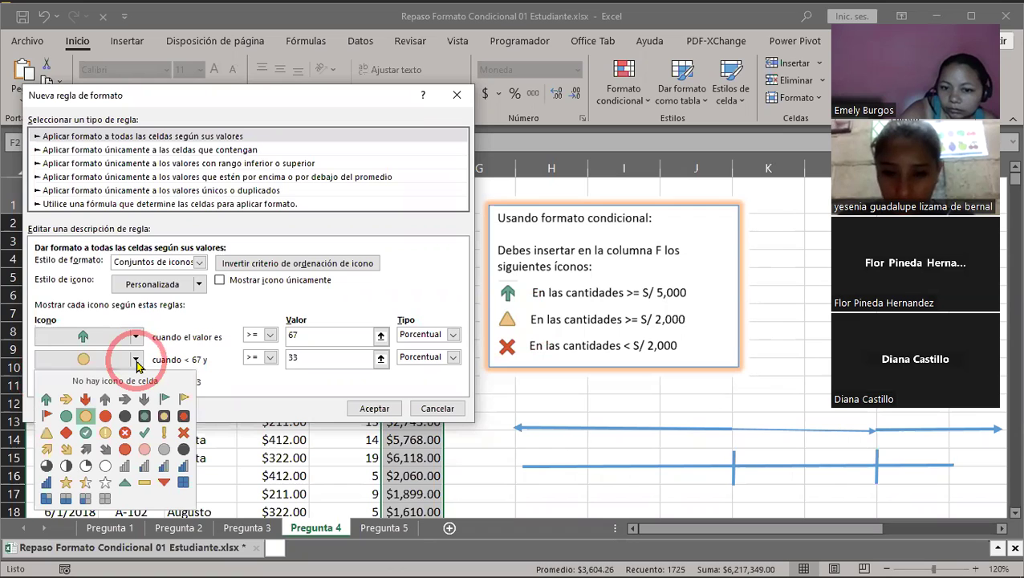
click(47, 434)
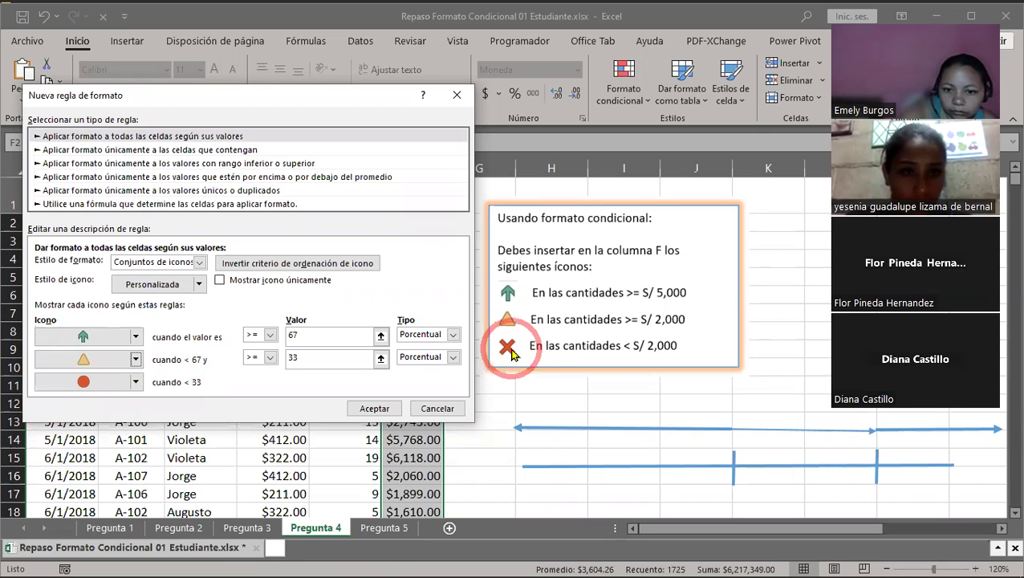
click(135, 382)
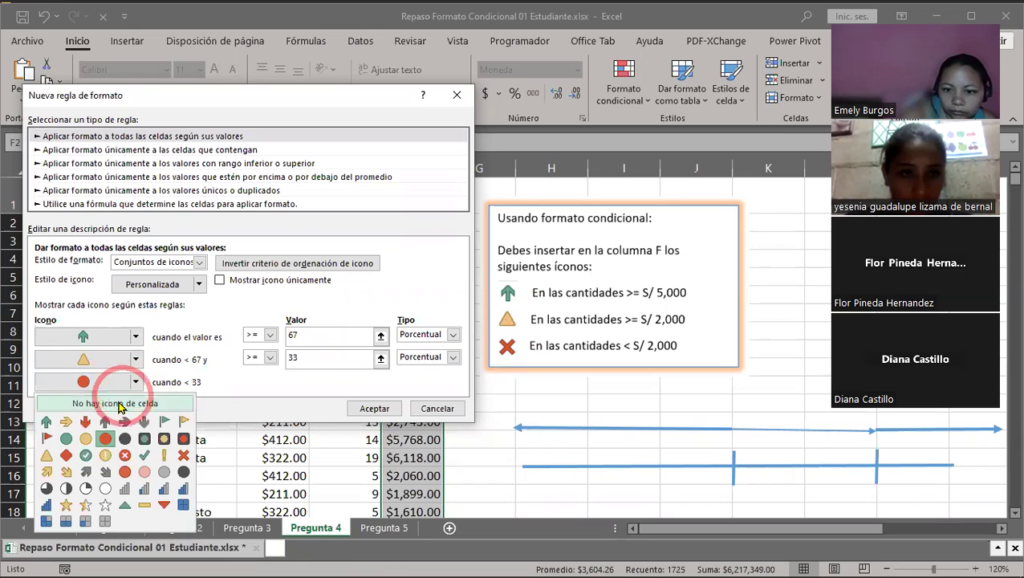
click(183, 455)
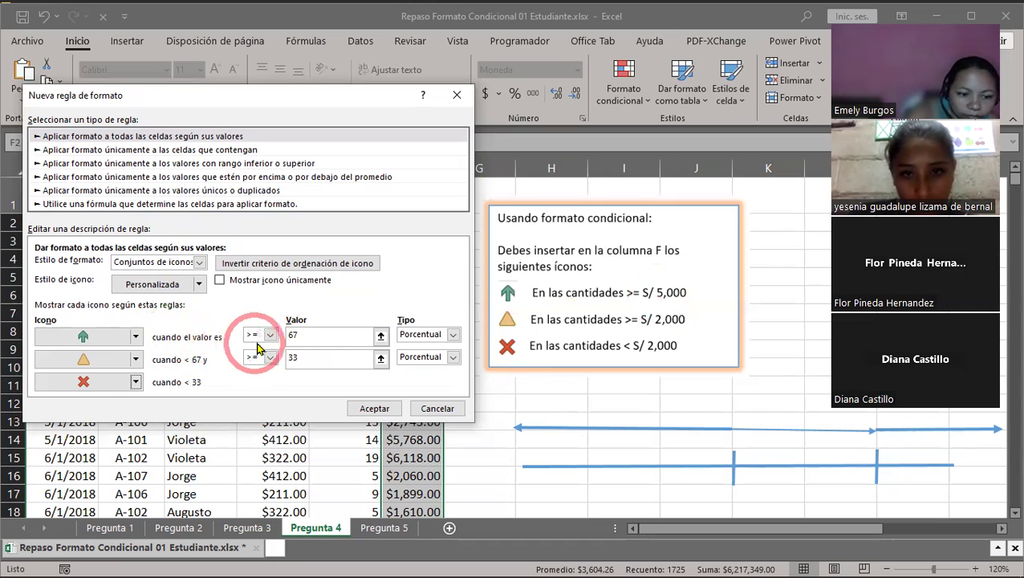
Step: Make the green arrow's threshold type Número with a value of 5000
click(295, 334)
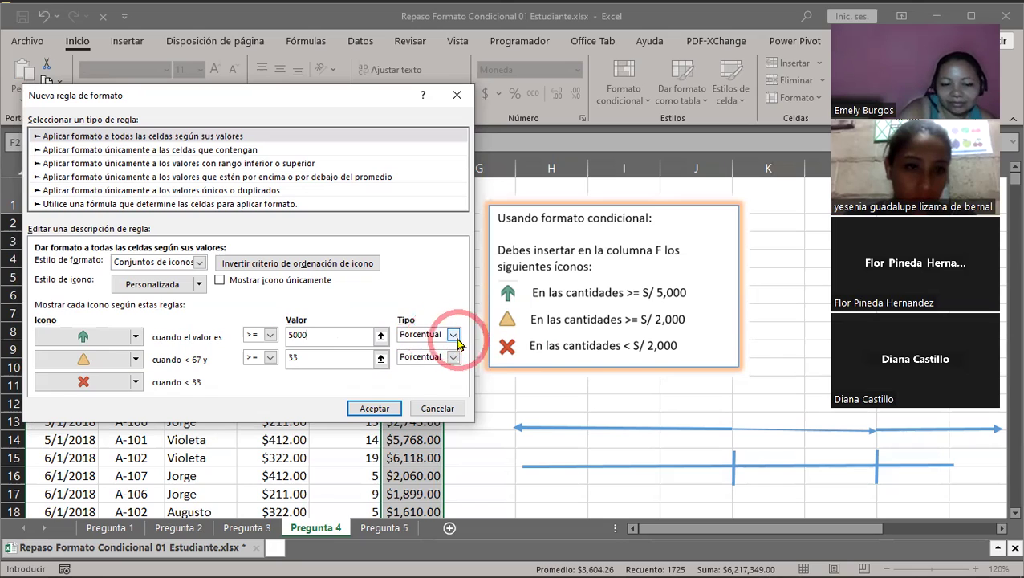
click(452, 334)
click(425, 348)
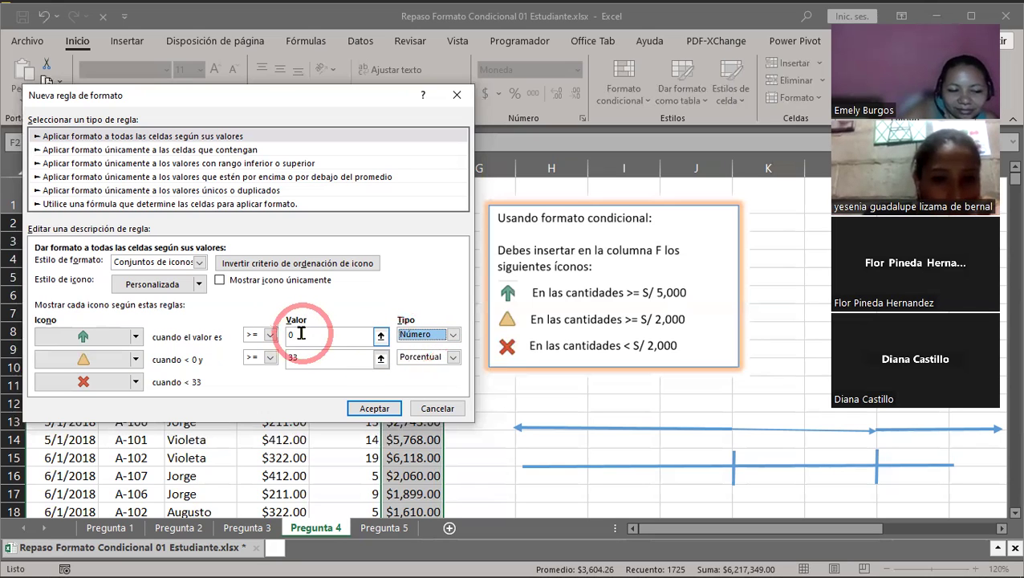
click(301, 333)
click(563, 362)
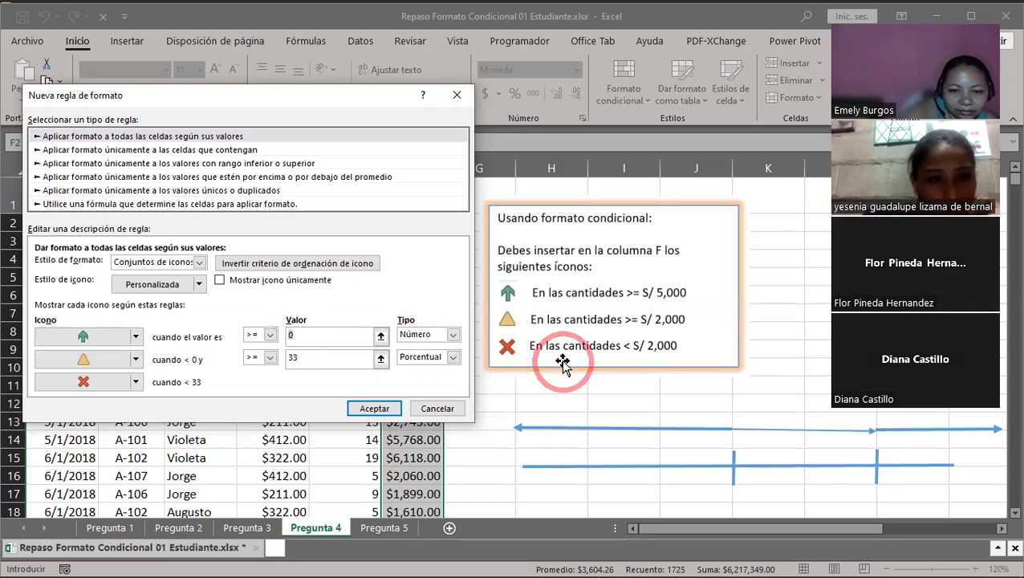
key(BackSpace)
text(5000)
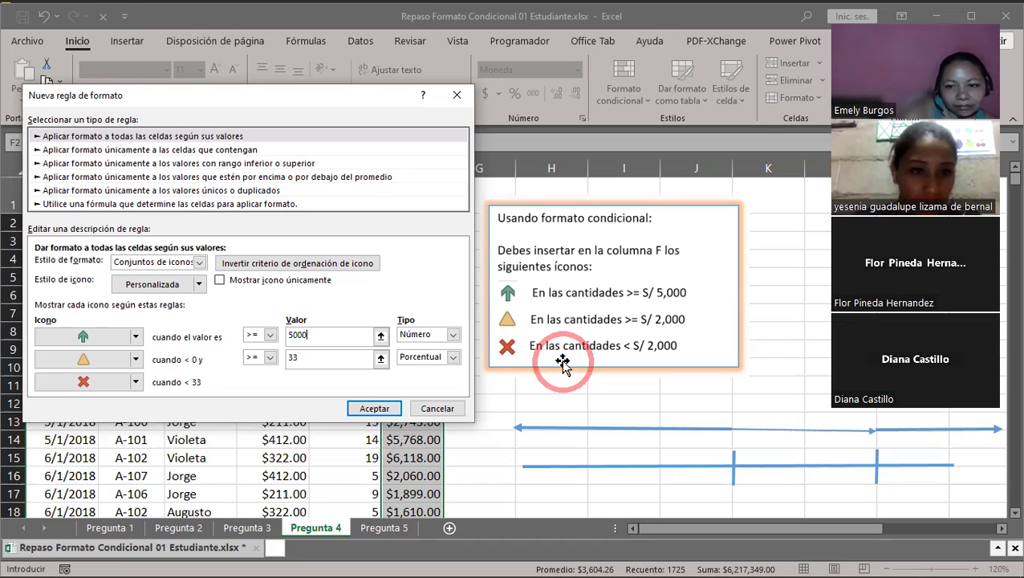
Step: Commit the 5000 top threshold and clear 33 from the yellow triangle's Valor box
click(295, 358)
click(81, 361)
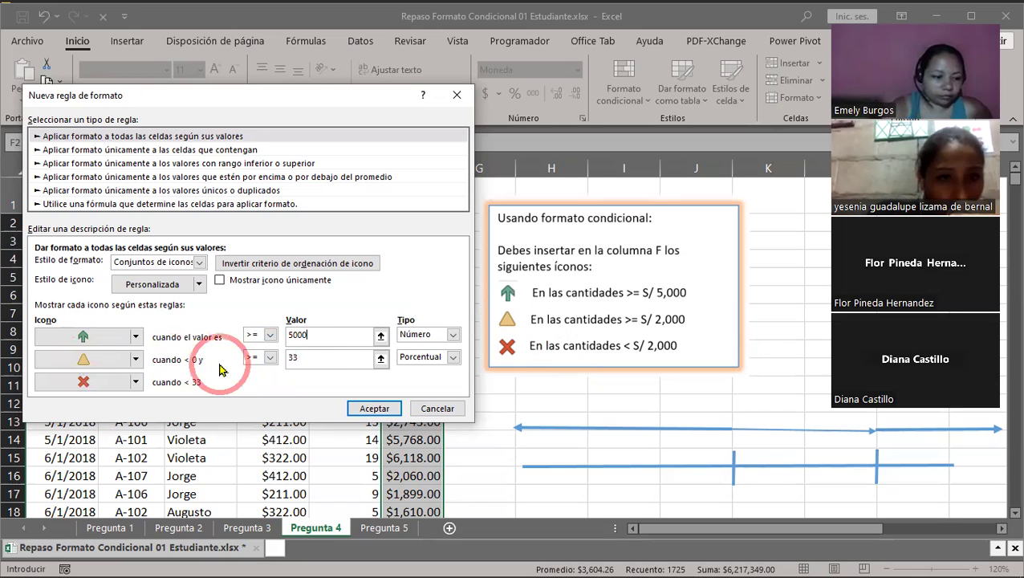
click(301, 357)
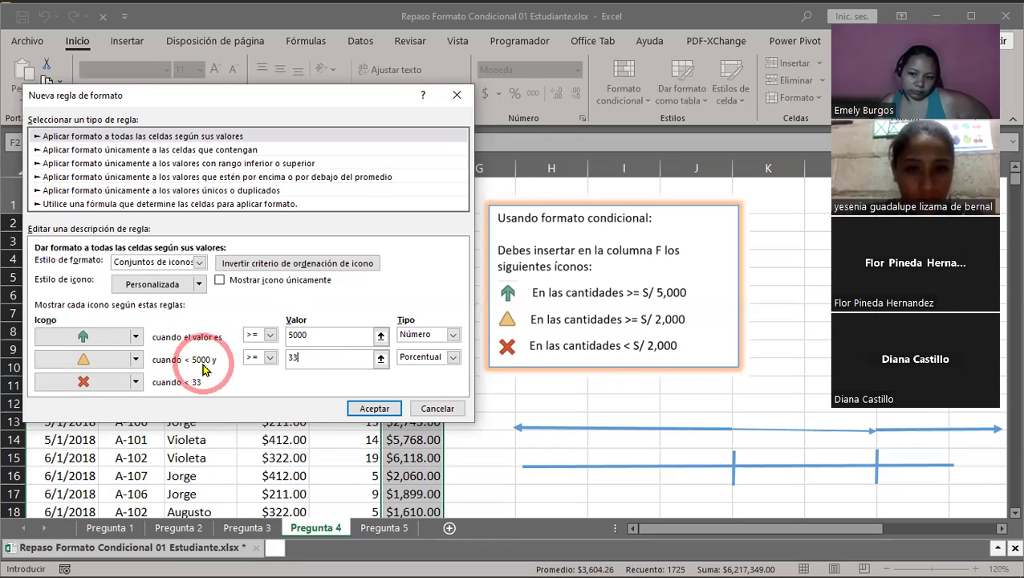
key(BackSpace)
key(BackSpace)
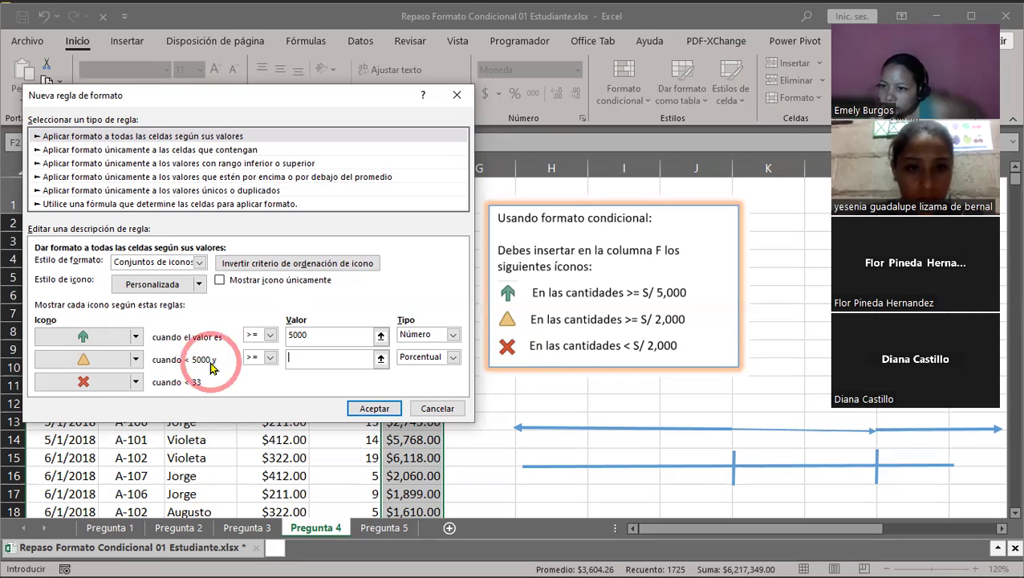
Step: Make the yellow triangle's threshold type Número with a value of 2000
click(452, 361)
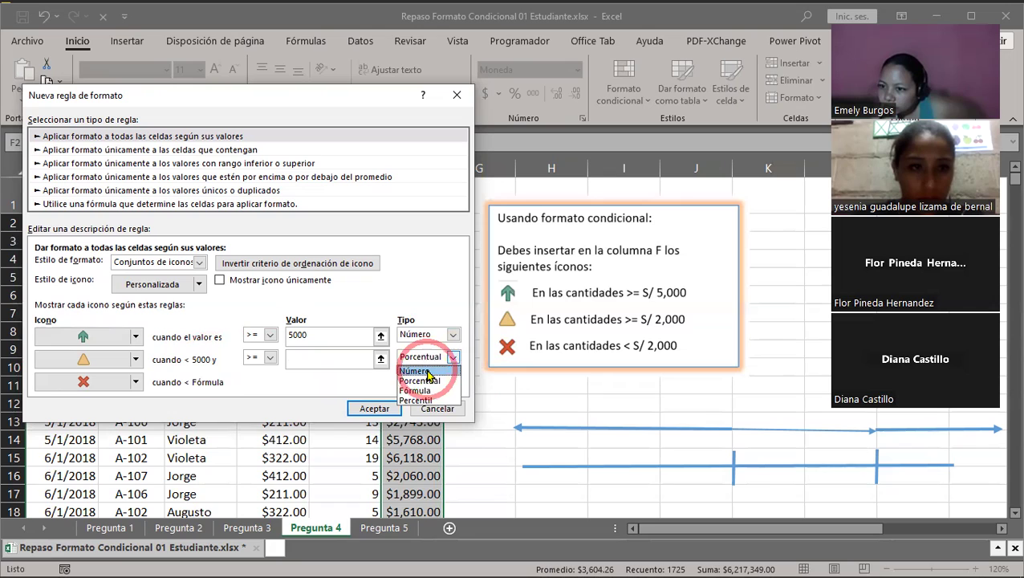
click(427, 374)
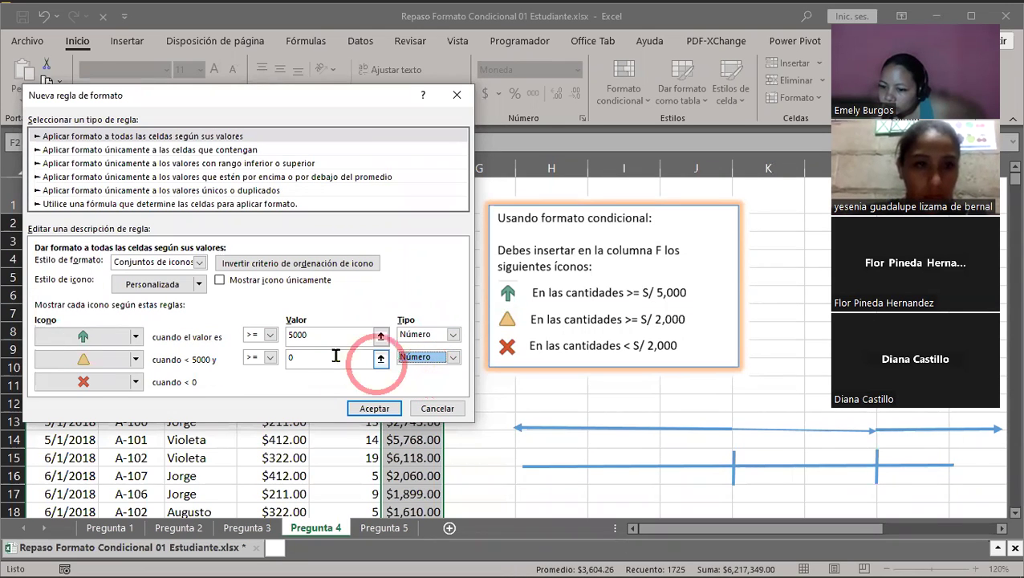
click(308, 362)
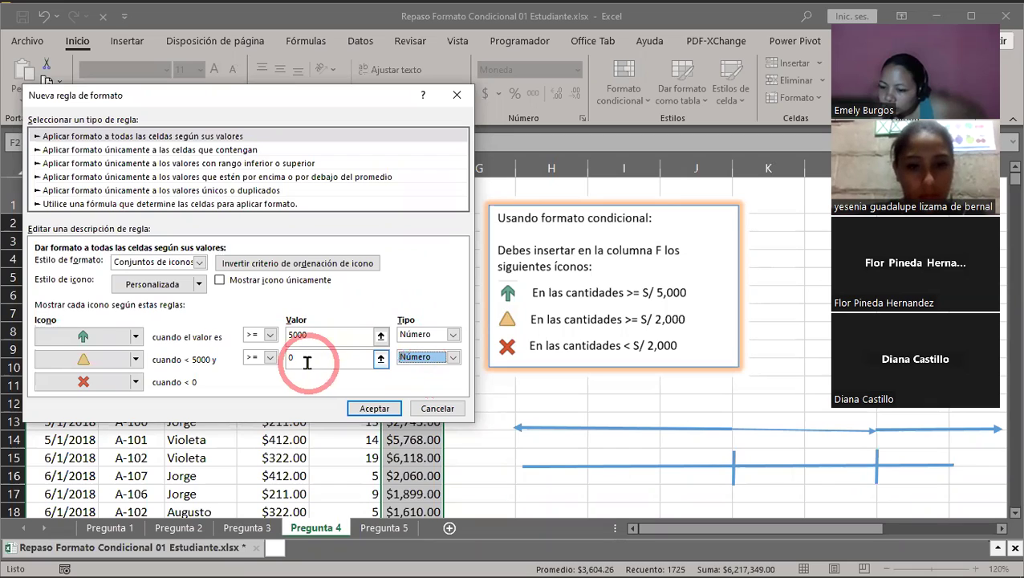
click(306, 361)
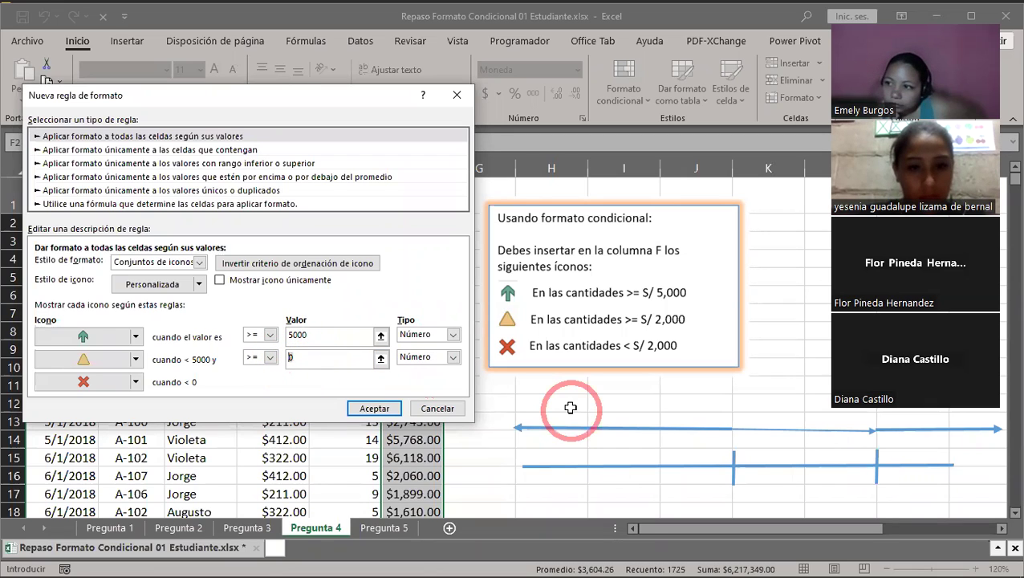
text(2000)
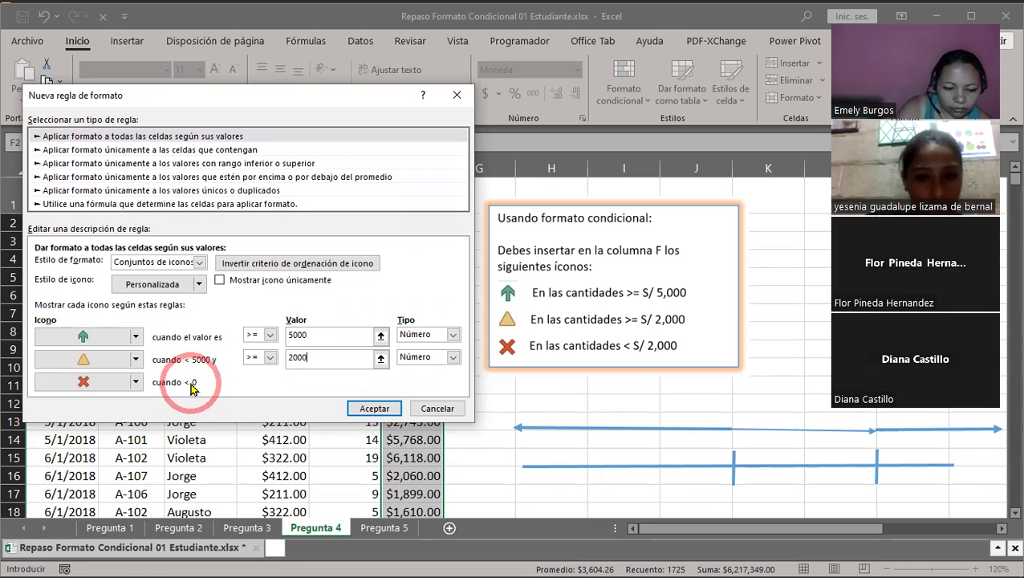
key(Tab)
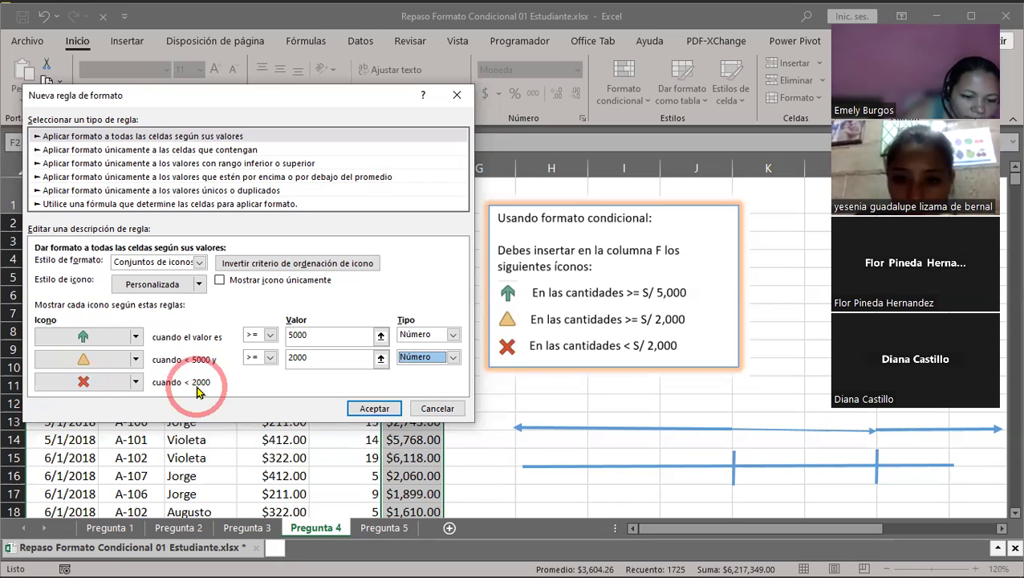
click(321, 356)
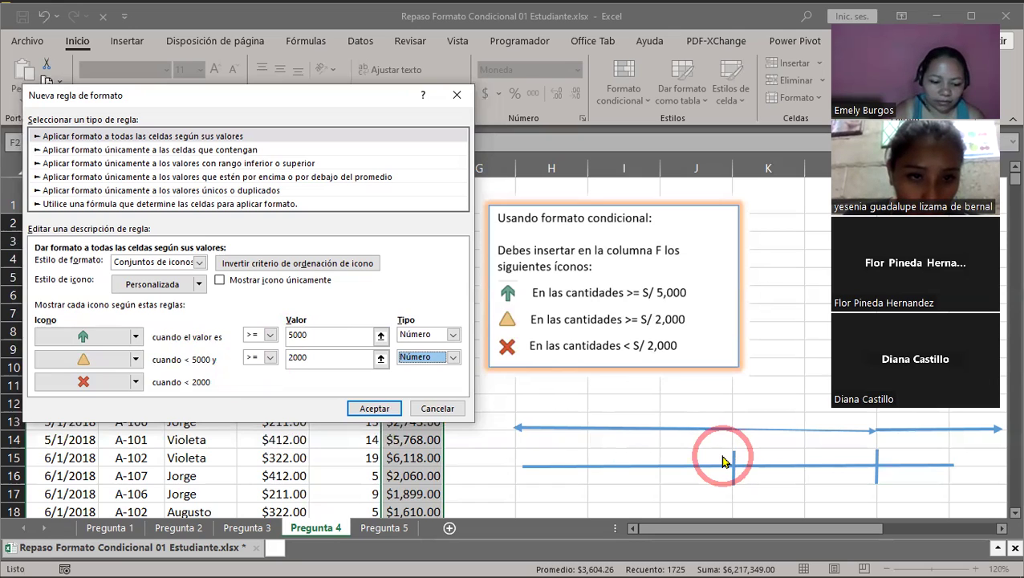
Step: Apply the icon-set rule and autofit column F so the full dollar amounts show
click(375, 409)
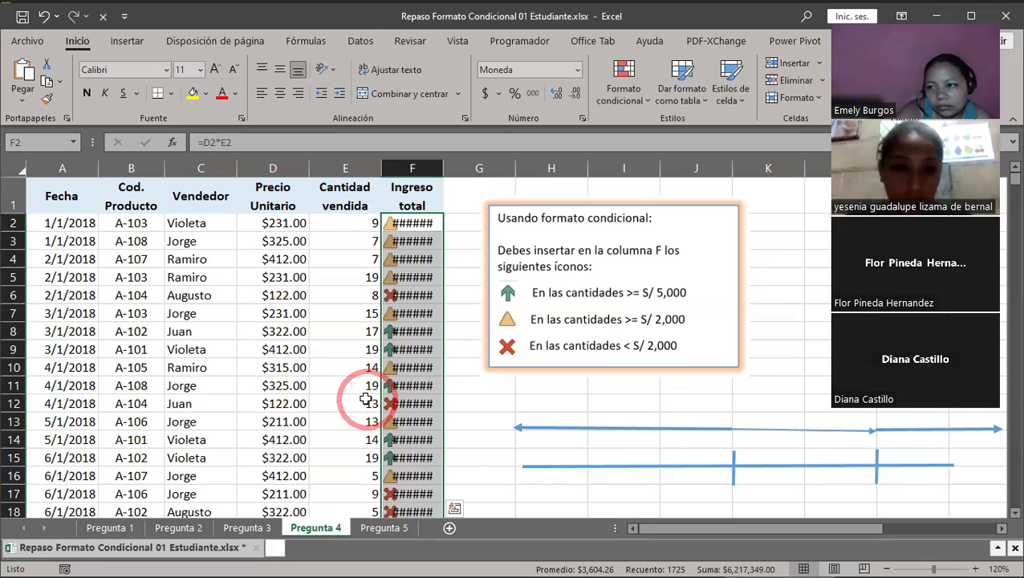
double_click(443, 171)
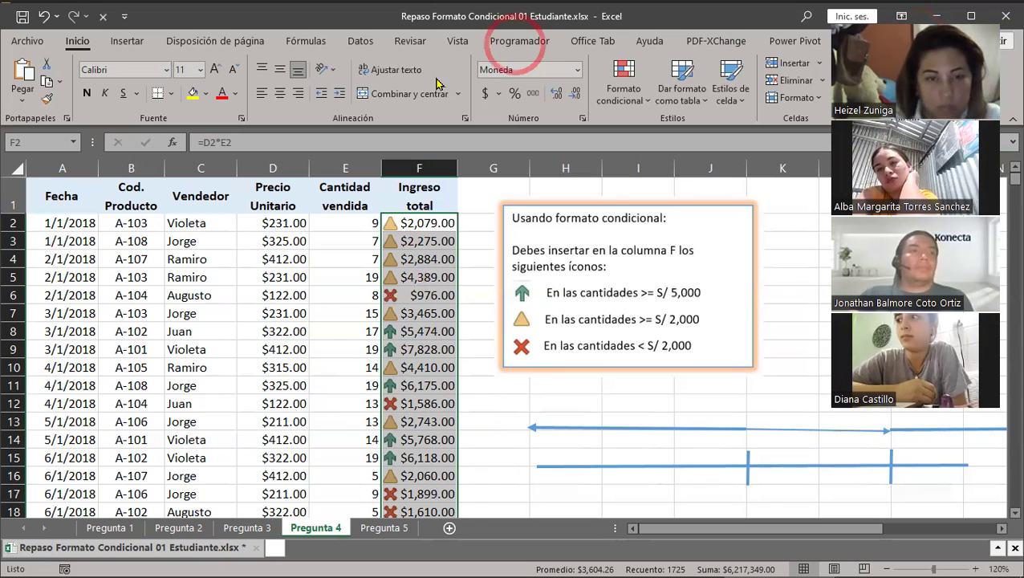
Step: Switch to the Pregunta 5 sheet and select its instruction paragraph about column A
click(369, 528)
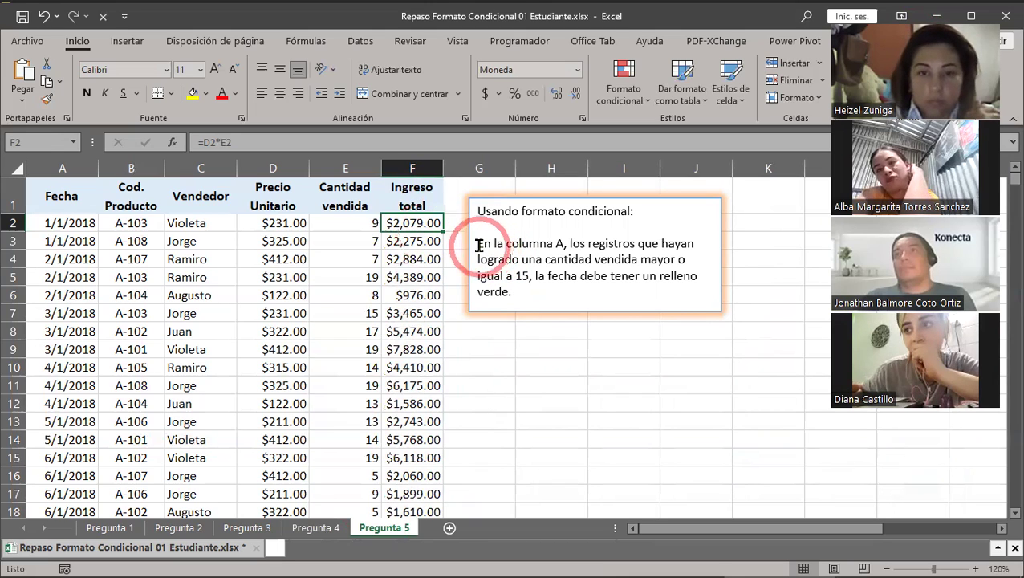
click(480, 245)
drag(511, 259, 614, 305)
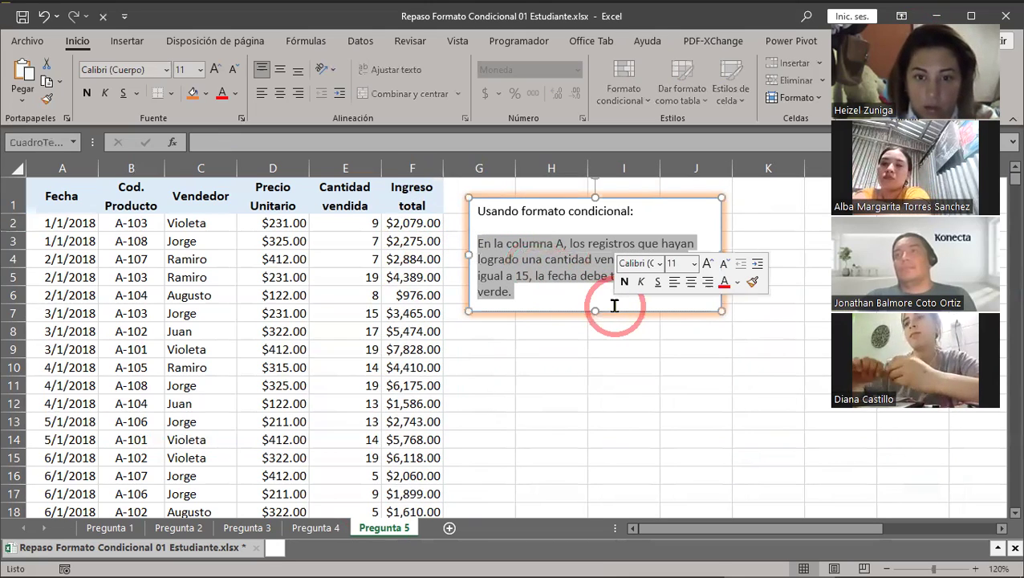